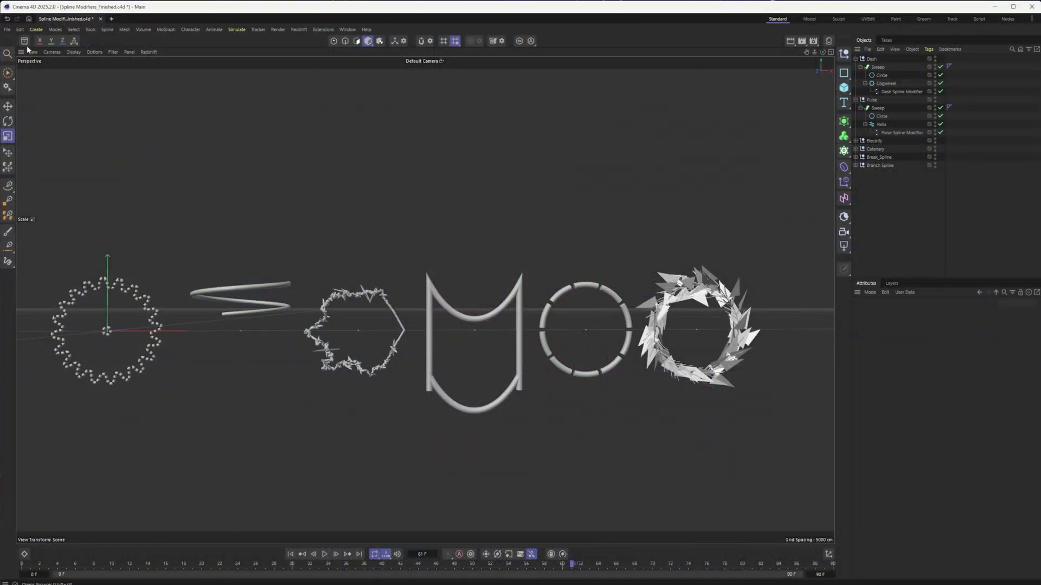
Step: Create a new empty scene alongside the open Spline Modifiers project
{"action": "left_click", "coordinate": [25, 42]}
{"action": "left_click", "coordinate": [843, 168]}
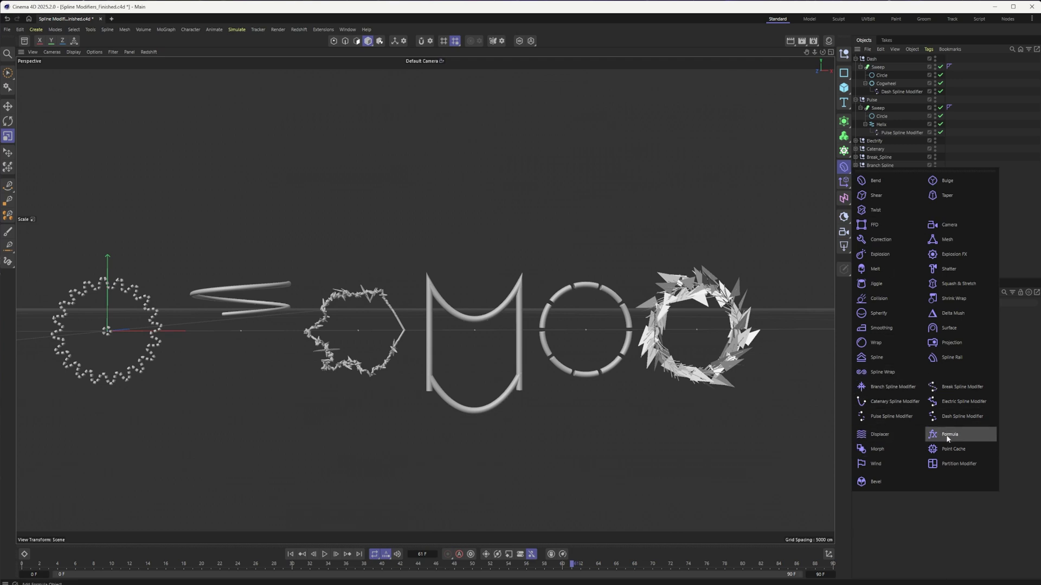
{"action": "left_click", "coordinate": [113, 19]}
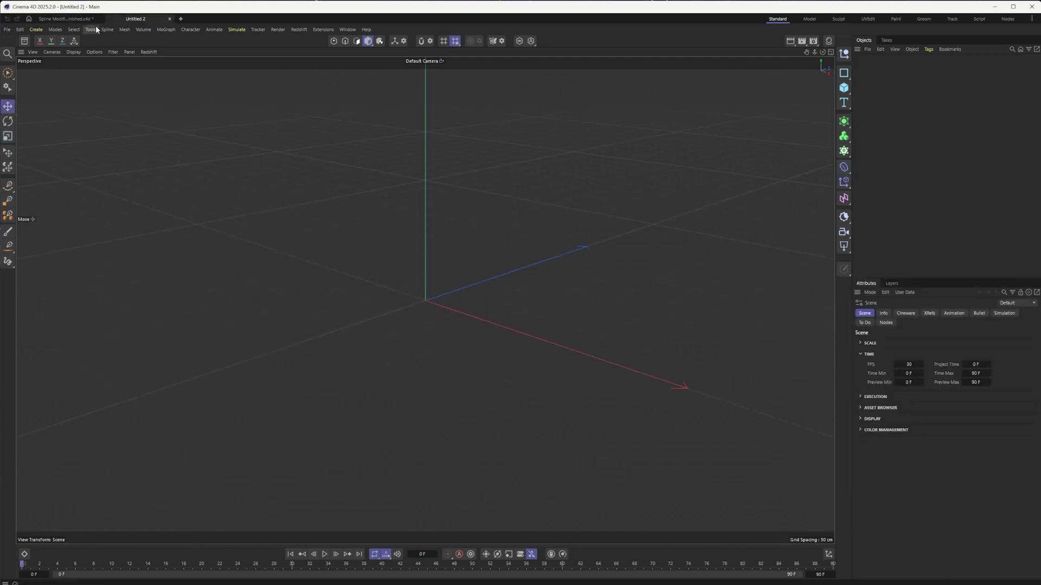
{"action": "left_click", "coordinate": [37, 29]}
{"action": "mouse_move", "coordinate": [61, 103]}
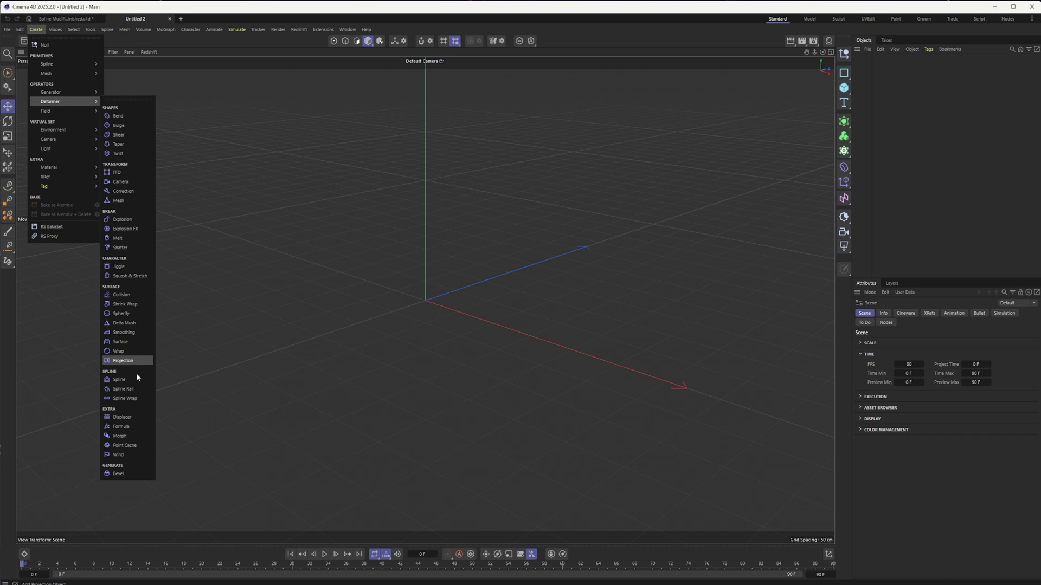
{"action": "left_click", "coordinate": [842, 178]}
{"action": "left_click", "coordinate": [843, 169]}
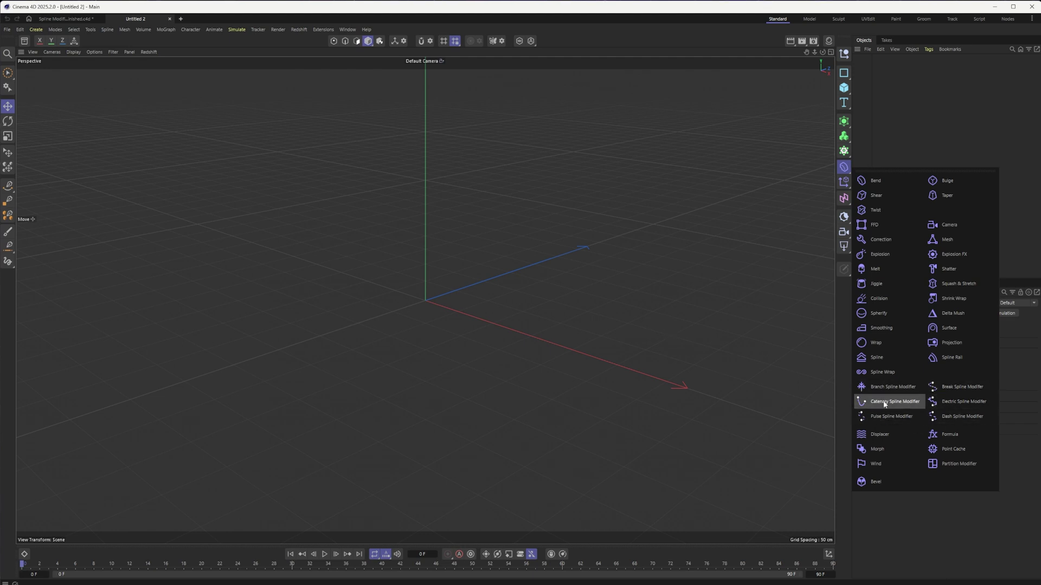
{"action": "left_click", "coordinate": [778, 177]}
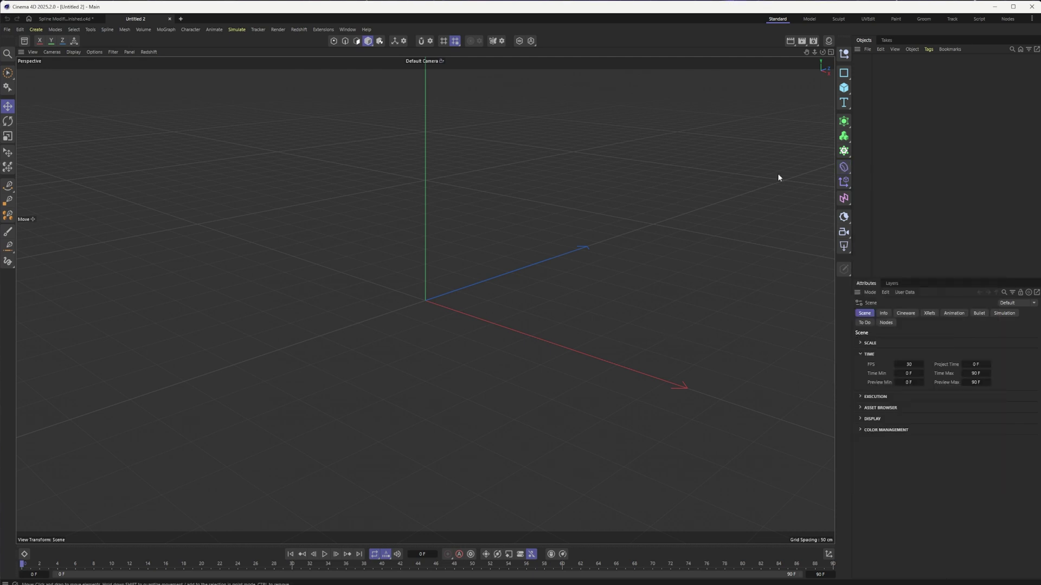
Step: Add a circle spline to the empty scene
{"action": "left_click", "coordinate": [844, 78]}
{"action": "left_click", "coordinate": [883, 100]}
{"action": "left_click_drag", "start_coordinate": [433, 299], "coordinate": [501, 281], "text": "alt"}
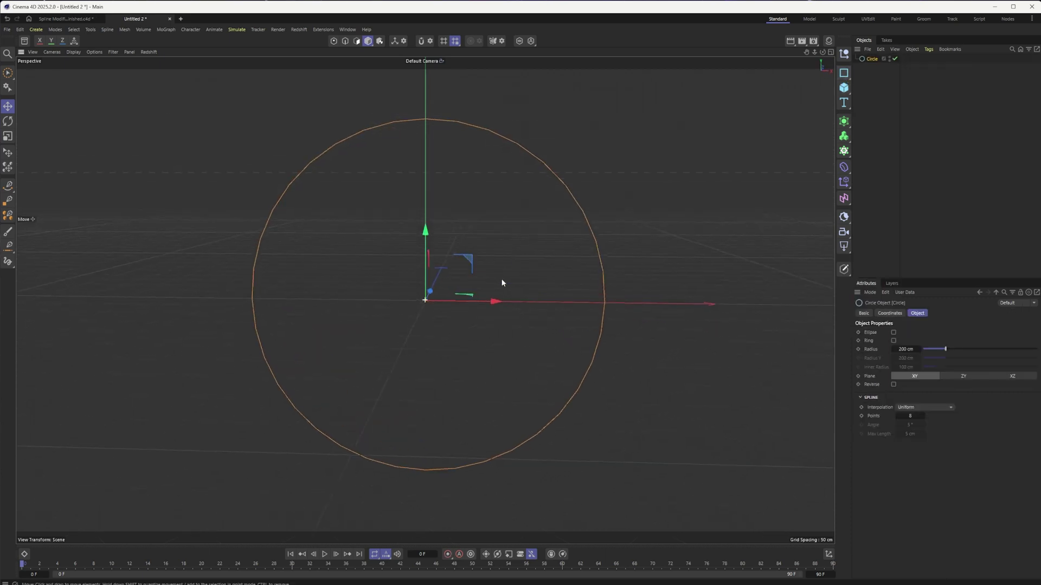
Step: Add a Branch Spline Modifier and make it a child of the circle
{"action": "left_click", "coordinate": [844, 182]}
{"action": "left_click", "coordinate": [844, 167]}
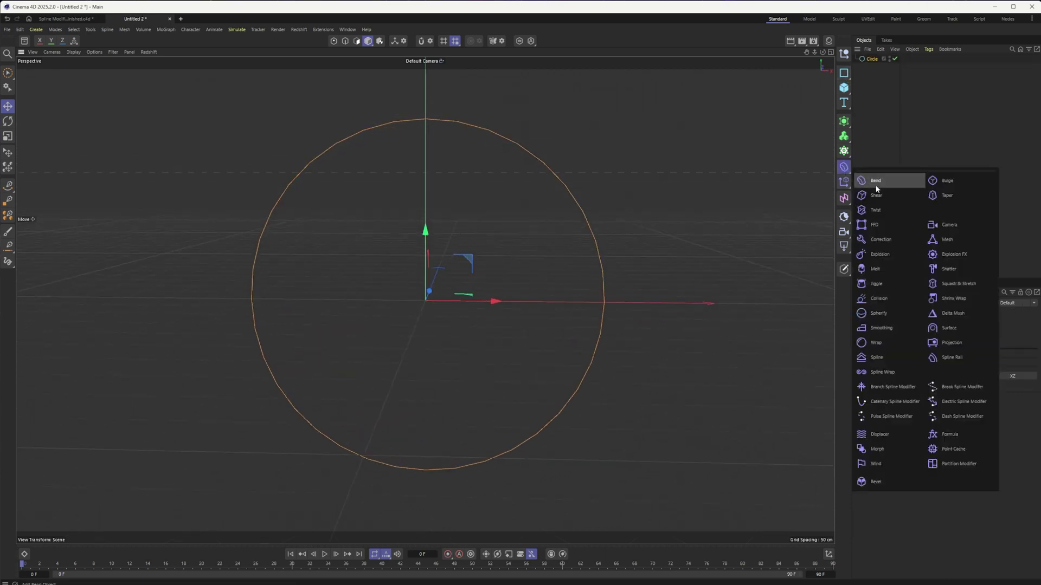
{"action": "left_click", "coordinate": [893, 388]}
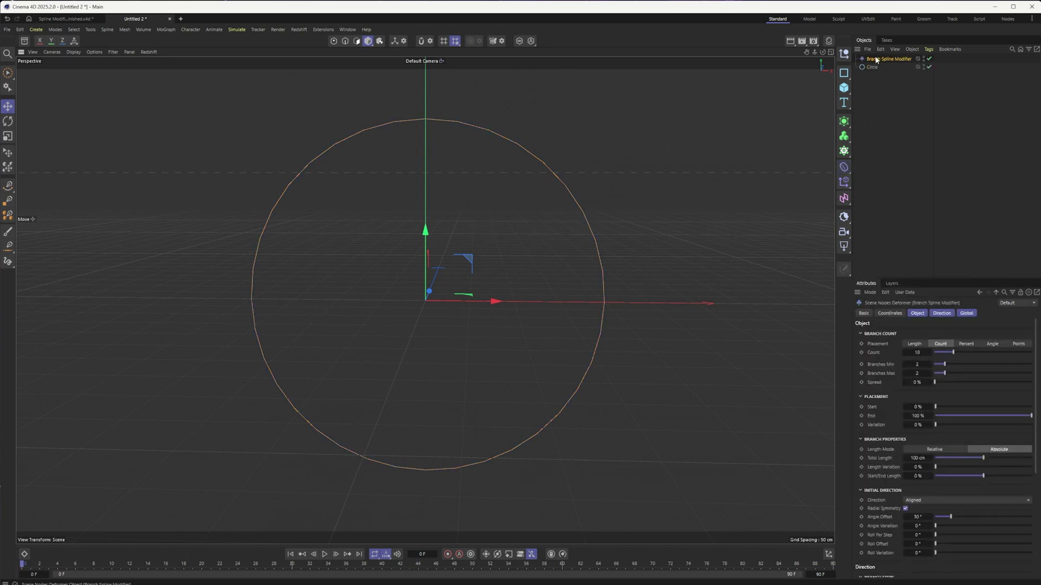
{"action": "left_click_drag", "start_coordinate": [874, 61], "coordinate": [873, 69]}
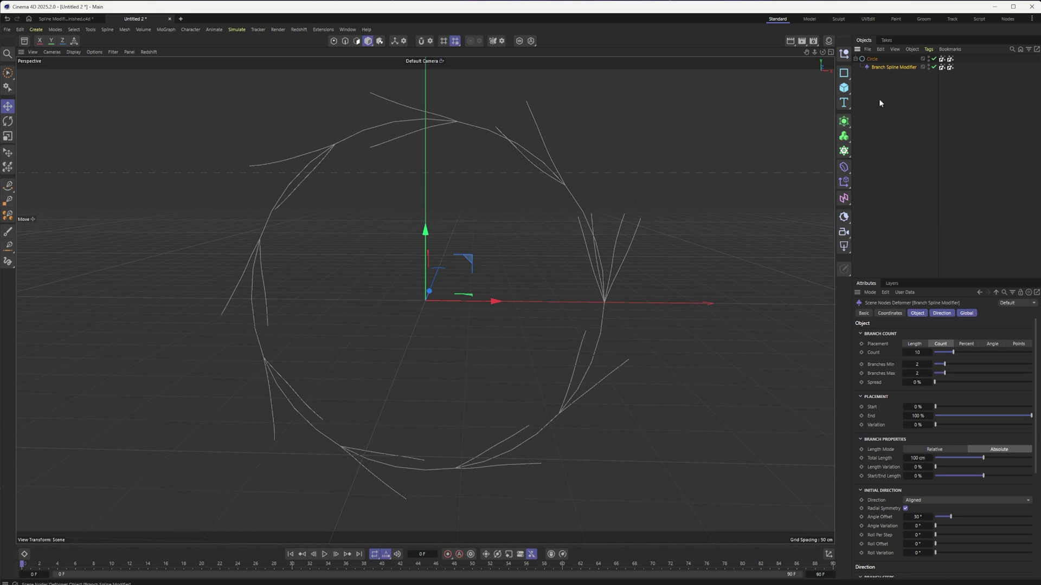
{"action": "left_click", "coordinate": [843, 182]}
{"action": "left_click", "coordinate": [843, 167]}
{"action": "left_click_drag", "start_coordinate": [597, 239], "coordinate": [602, 306], "text": "alt"}
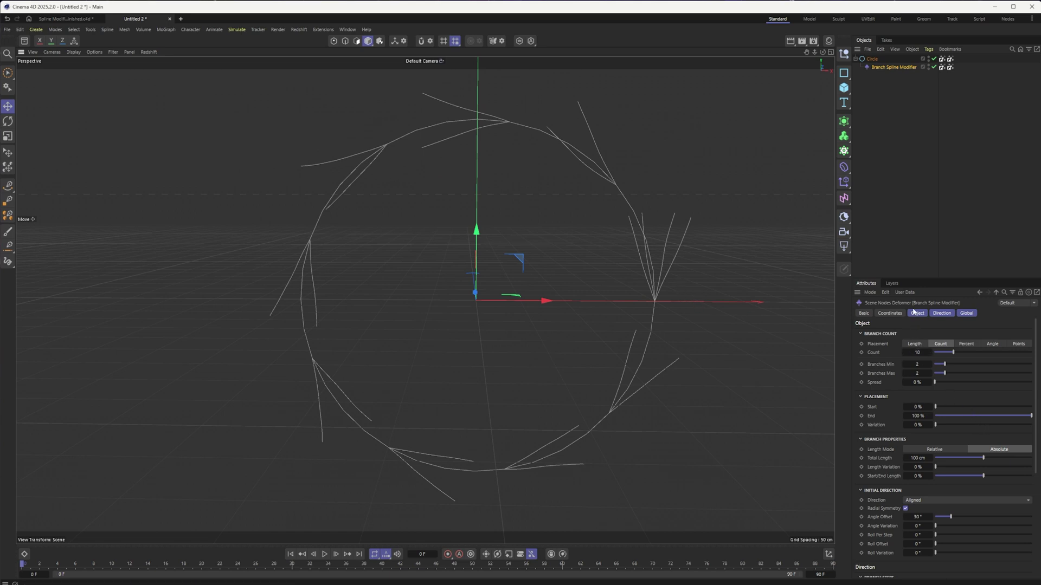
Step: Set the Branch Spline Modifier's count to 26, minimum and maximum branches to 4, spread to 6% and placement start to 4%
{"action": "left_click_drag", "start_coordinate": [954, 352], "coordinate": [992, 382]}
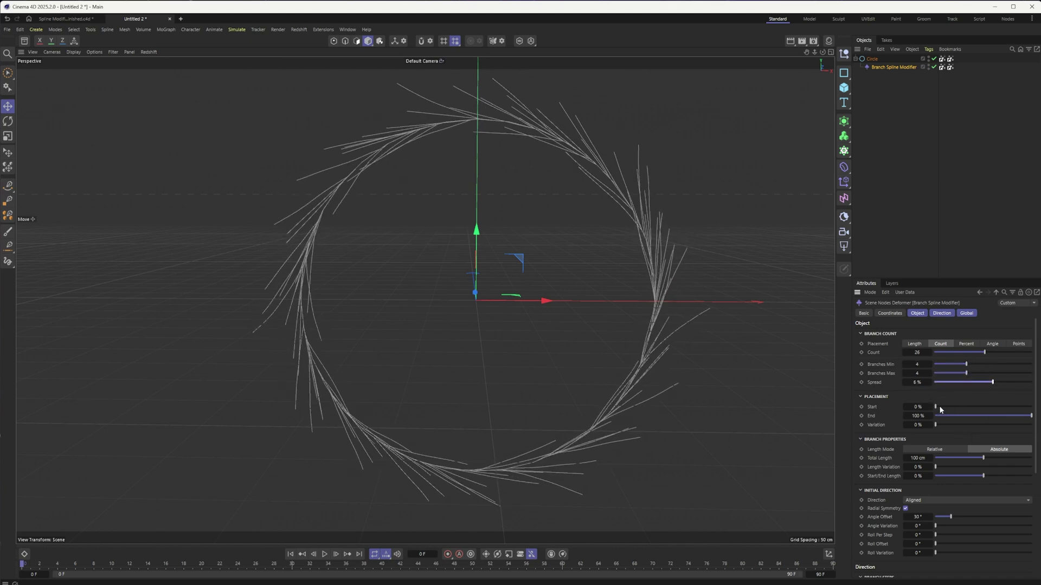
{"action": "left_click_drag", "start_coordinate": [939, 406], "coordinate": [936, 428]}
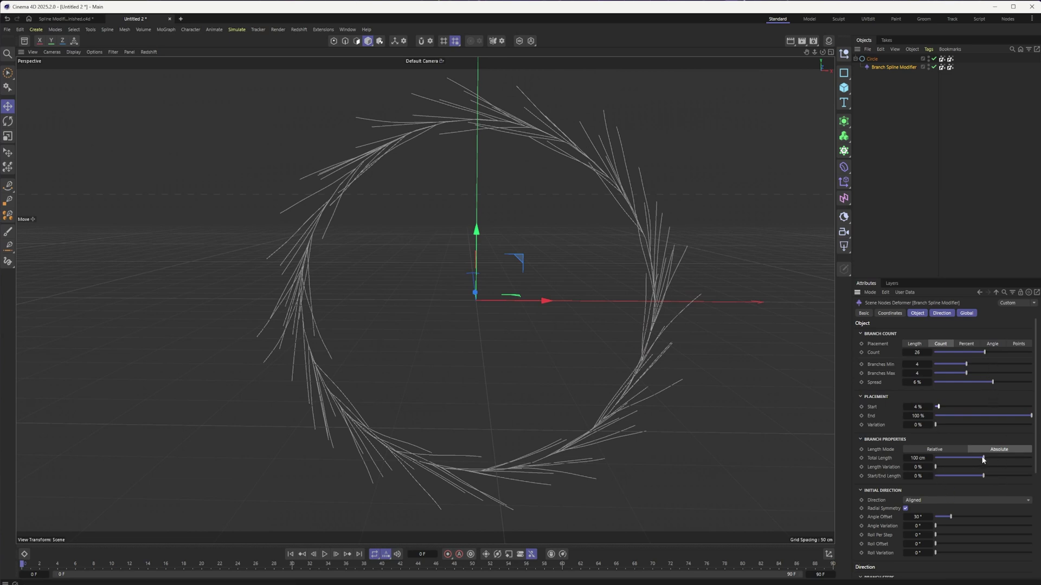
Step: Set the branches' total length to 96 cm, length variation to 47% and angle offset to 58°
{"action": "mouse_move", "coordinate": [982, 459]}
{"action": "left_mouse_down"}
{"action": "mouse_move", "coordinate": [956, 459]}
{"action": "mouse_move", "coordinate": [1007, 460]}
{"action": "mouse_move", "coordinate": [973, 461]}
{"action": "mouse_move", "coordinate": [992, 467]}
{"action": "mouse_move", "coordinate": [980, 467]}
{"action": "mouse_move", "coordinate": [1017, 458]}
{"action": "mouse_move", "coordinate": [984, 458]}
{"action": "left_mouse_up"}
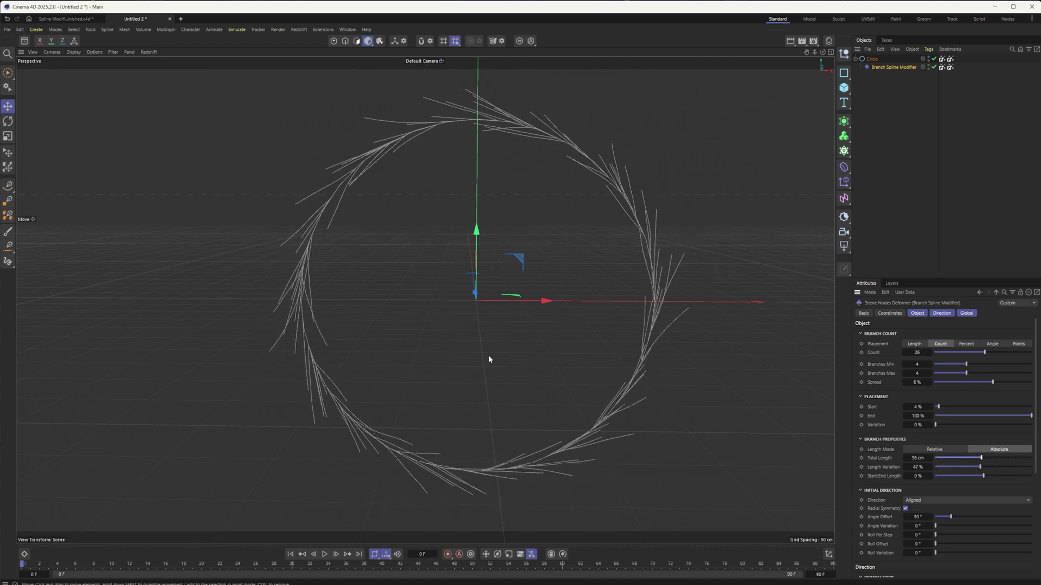
{"action": "left_click_drag", "start_coordinate": [489, 356], "coordinate": [552, 387], "text": "alt"}
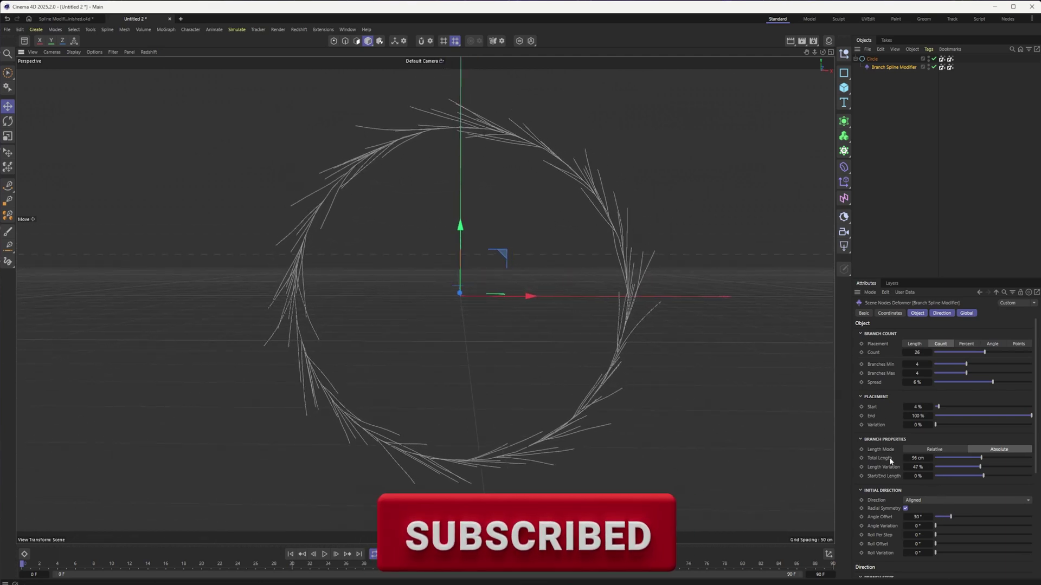
{"action": "mouse_move", "coordinate": [951, 517]}
{"action": "left_mouse_down"}
{"action": "mouse_move", "coordinate": [1022, 515]}
{"action": "mouse_move", "coordinate": [966, 516]}
{"action": "left_mouse_up"}
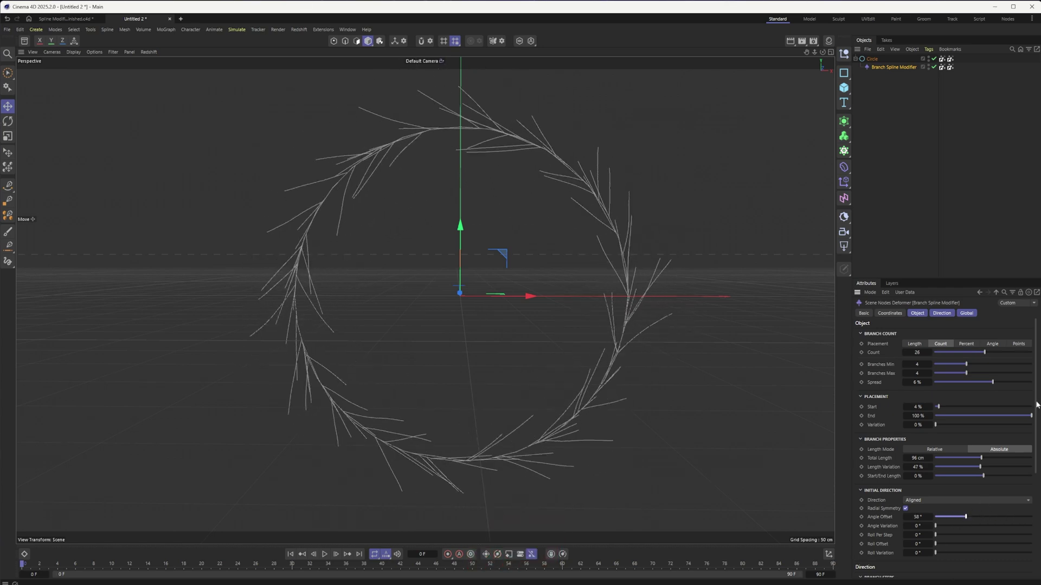
Step: Set the branch steps to 19, noise frequency to 1.1, total angle to 17° and gravity to 13%
{"action": "scroll", "coordinate": [1037, 406], "scroll_direction": "down", "scroll_amount": 4}
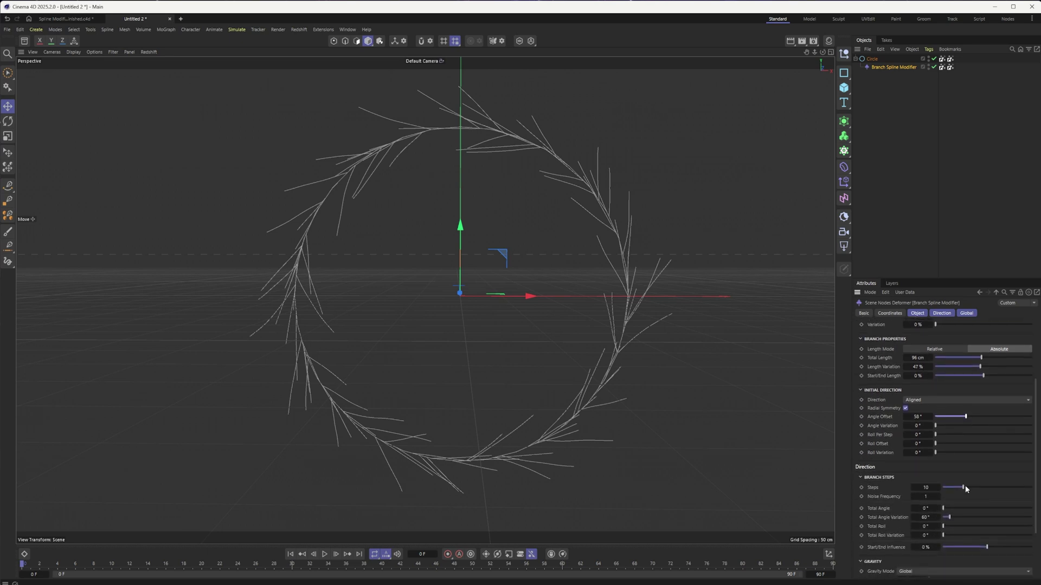
{"action": "left_click_drag", "start_coordinate": [967, 485], "coordinate": [984, 486]}
{"action": "scroll", "coordinate": [969, 469], "scroll_direction": "down", "scroll_amount": 1}
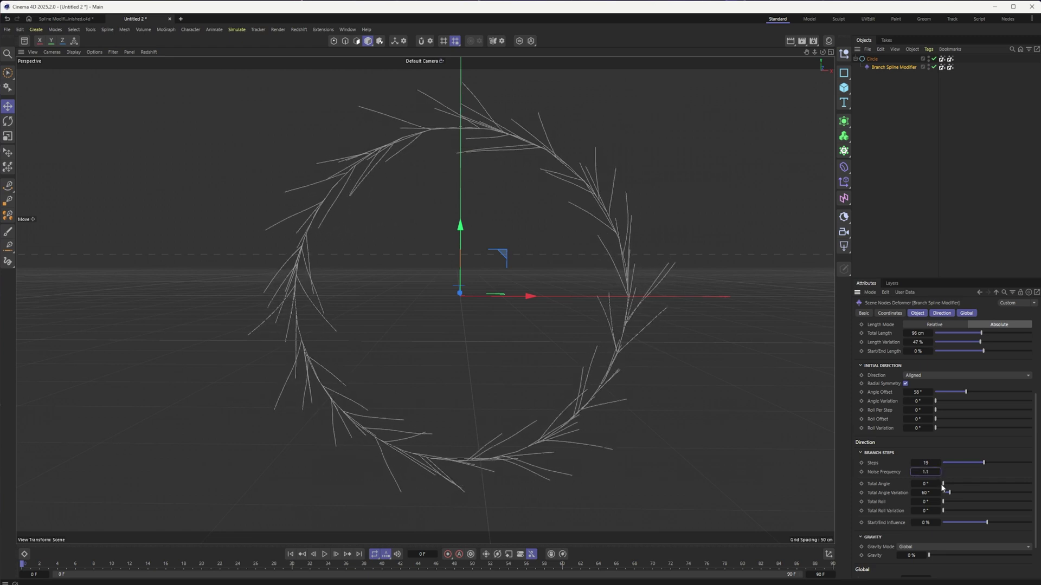
{"action": "left_click_drag", "start_coordinate": [976, 481], "coordinate": [948, 485]}
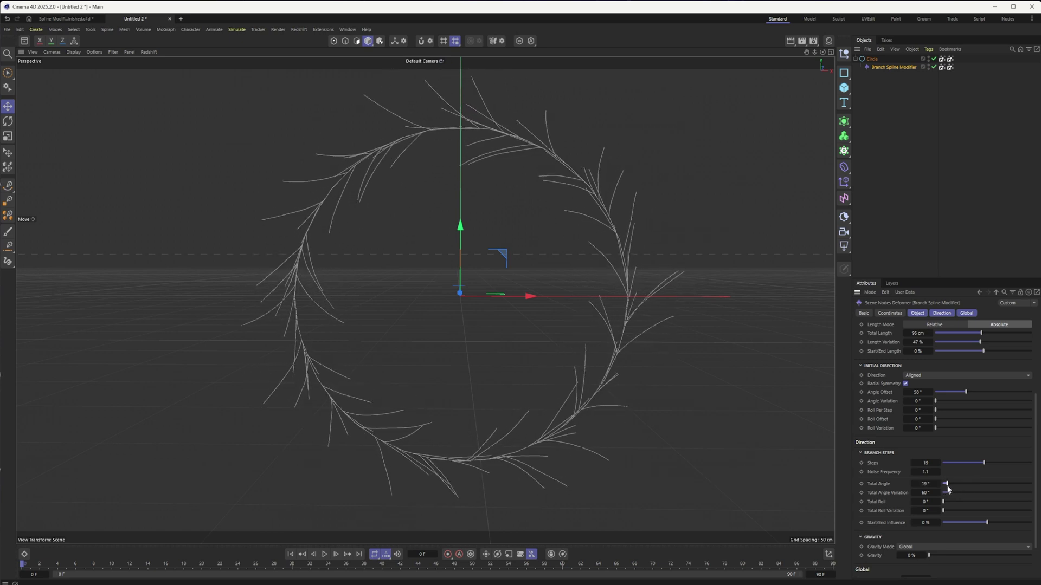
{"action": "left_click_drag", "start_coordinate": [1033, 440], "coordinate": [1034, 467]}
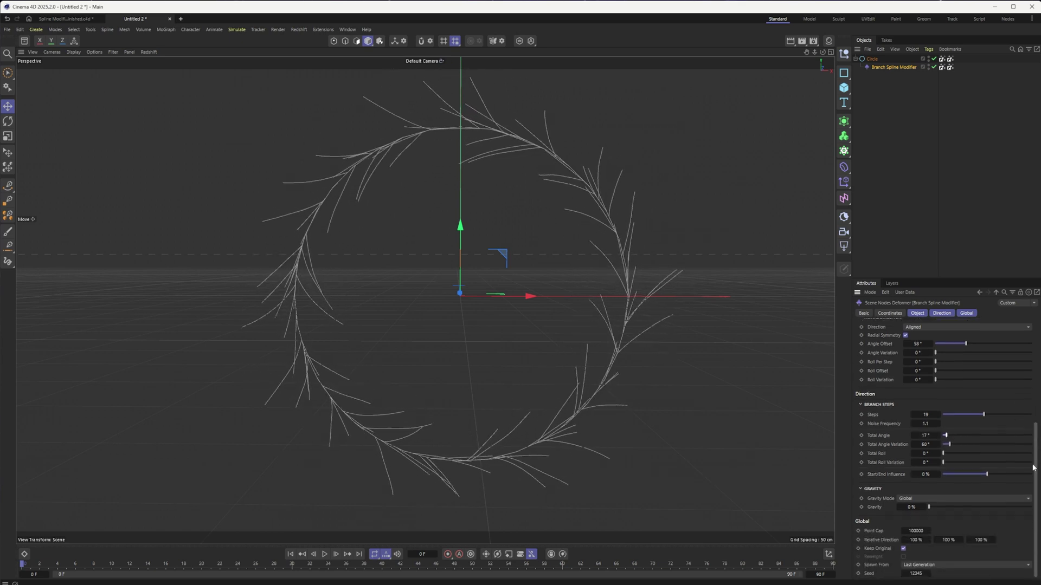
{"action": "mouse_move", "coordinate": [938, 508]}
{"action": "left_mouse_down"}
{"action": "mouse_move", "coordinate": [988, 505]}
{"action": "mouse_move", "coordinate": [942, 509]}
{"action": "left_mouse_up"}
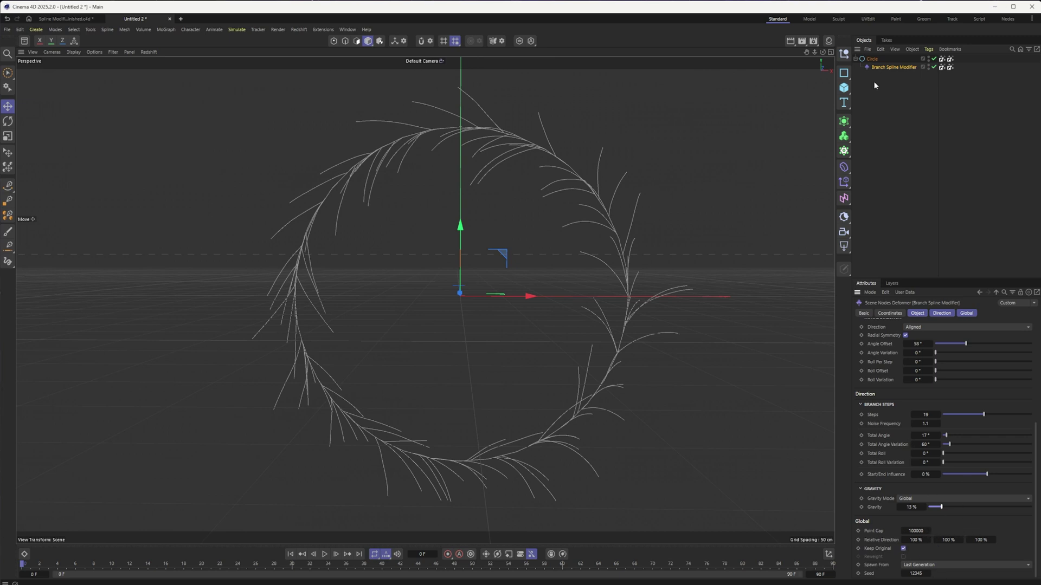
Step: Add a Sweep generator and place the branched circle inside it
{"action": "left_click", "coordinate": [873, 59]}
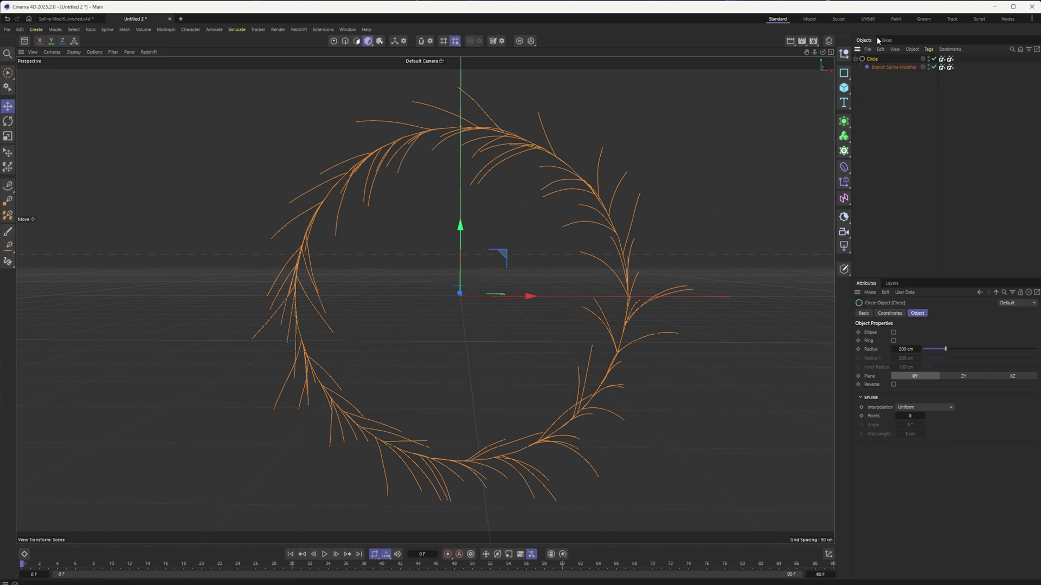
{"action": "left_click_drag", "start_coordinate": [841, 121], "coordinate": [943, 166]}
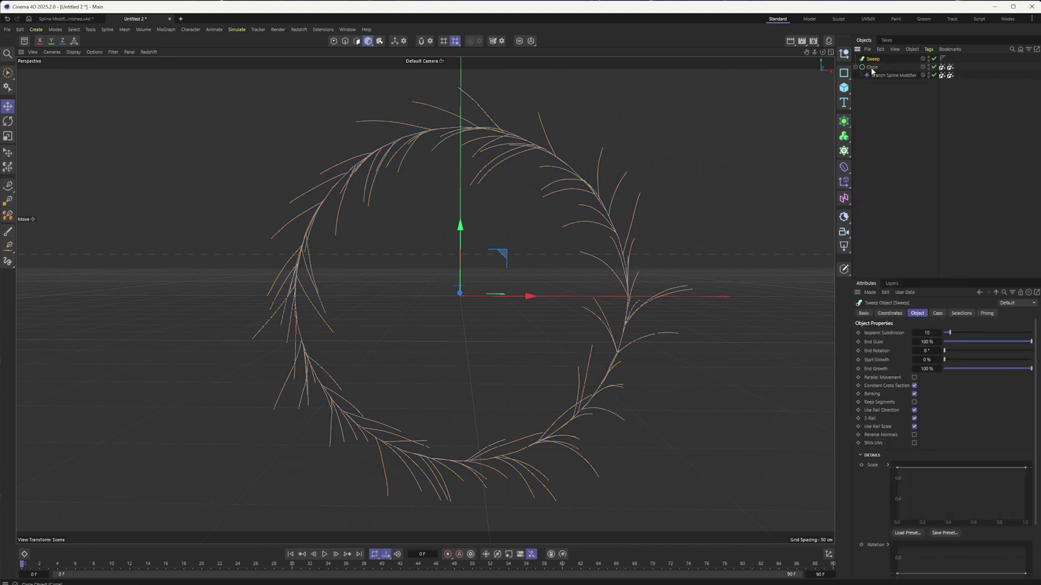
{"action": "left_click_drag", "start_coordinate": [872, 69], "coordinate": [876, 101]}
Step: Scale a second circle down to a small profile and nest it above the branched circle in the Sweep
{"action": "key", "text": "t"}
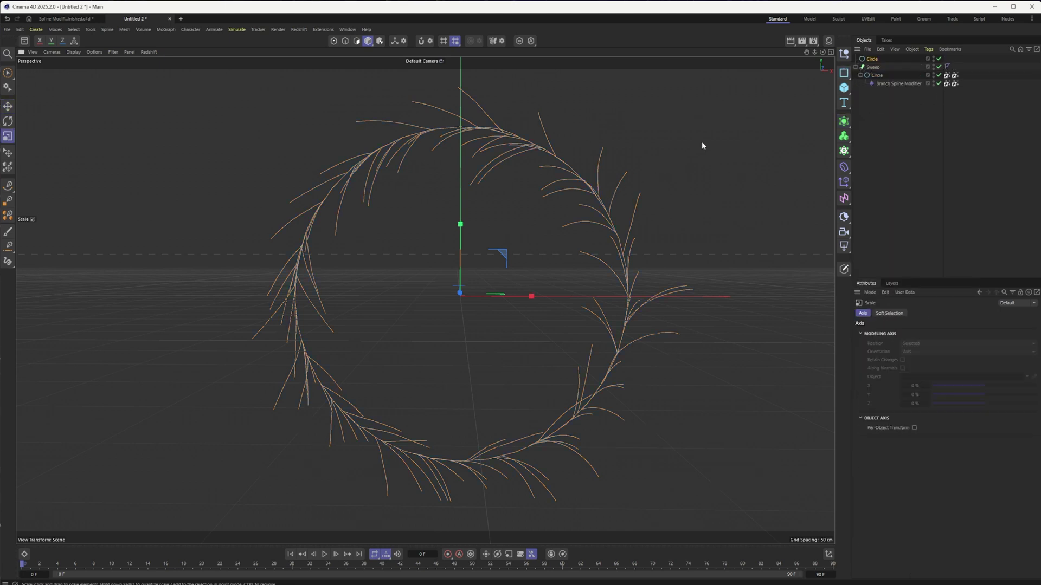
{"action": "left_click_drag", "start_coordinate": [701, 144], "coordinate": [404, 248]}
{"action": "left_click_drag", "start_coordinate": [871, 60], "coordinate": [878, 75]}
{"action": "left_click", "coordinate": [880, 119]}
{"action": "left_click_drag", "start_coordinate": [500, 279], "coordinate": [542, 286], "text": "alt"}
Step: Try a lower branch count on the Branch Spline Modifier and undo the change
{"action": "left_click", "coordinate": [884, 84]}
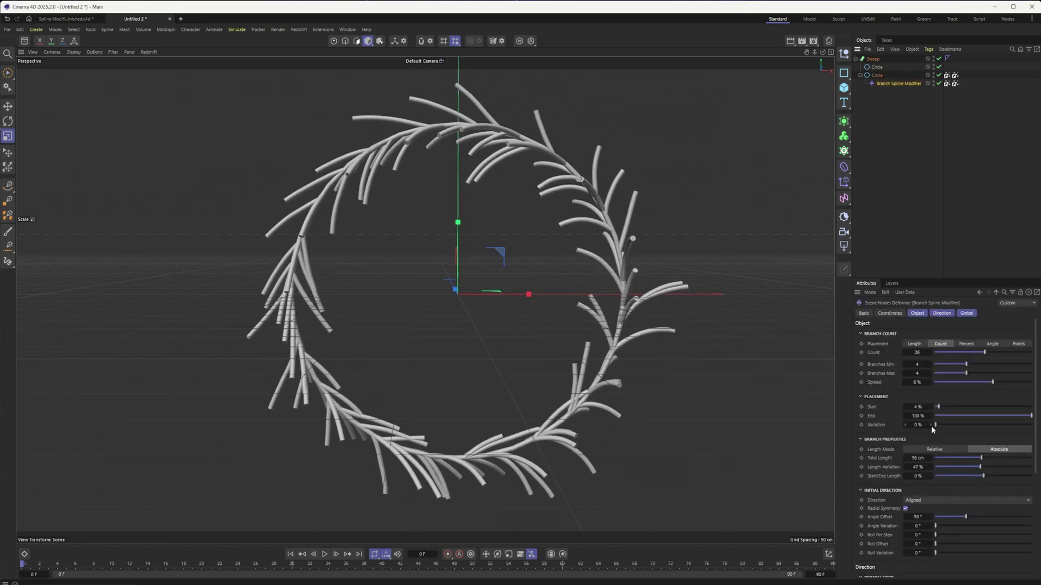
{"action": "left_click_drag", "start_coordinate": [984, 353], "coordinate": [937, 358]}
{"action": "key", "text": "ctrl+z"}
{"action": "left_click_drag", "start_coordinate": [985, 384], "coordinate": [1004, 396]}
Step: Preview the Sweep's growth by lowering End Growth to about 79%, and restore it to 100%
{"action": "left_click", "coordinate": [873, 58]}
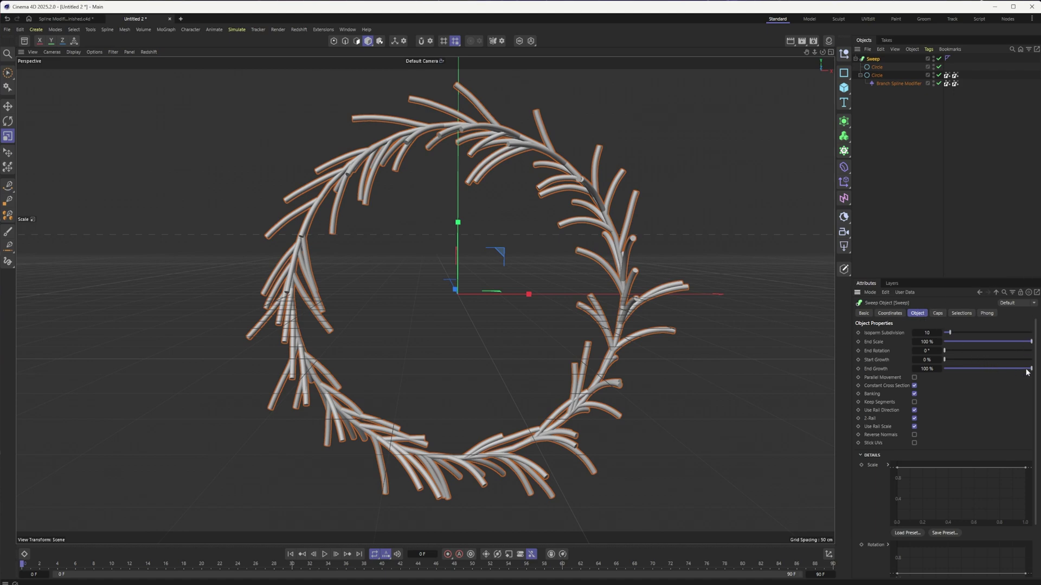
{"action": "mouse_move", "coordinate": [1026, 372]}
{"action": "left_mouse_down"}
{"action": "mouse_move", "coordinate": [948, 376]}
{"action": "mouse_move", "coordinate": [1027, 373]}
{"action": "mouse_move", "coordinate": [1013, 375]}
{"action": "left_mouse_up"}
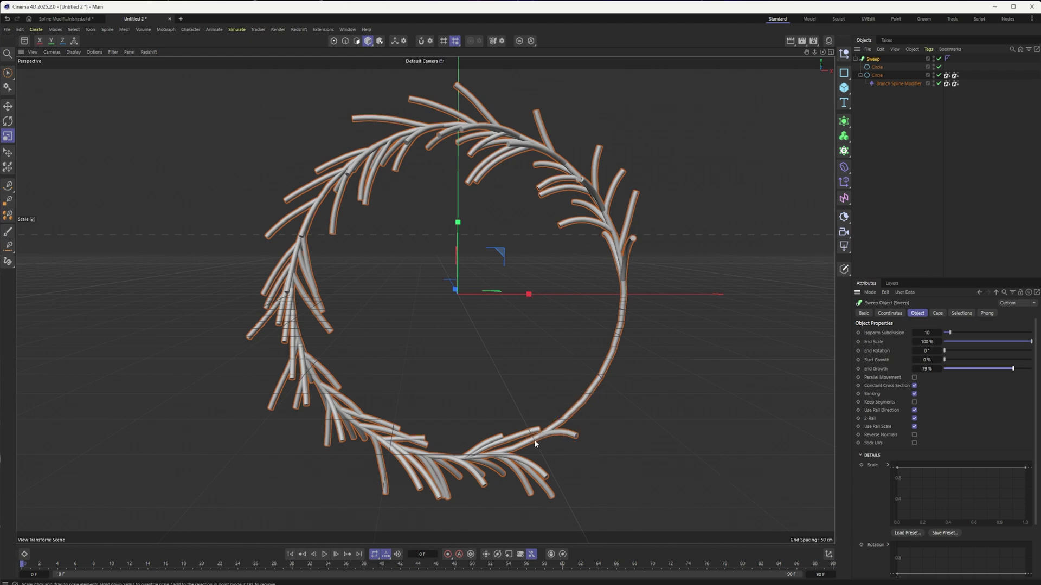
{"action": "left_click_drag", "start_coordinate": [1013, 369], "coordinate": [1035, 378]}
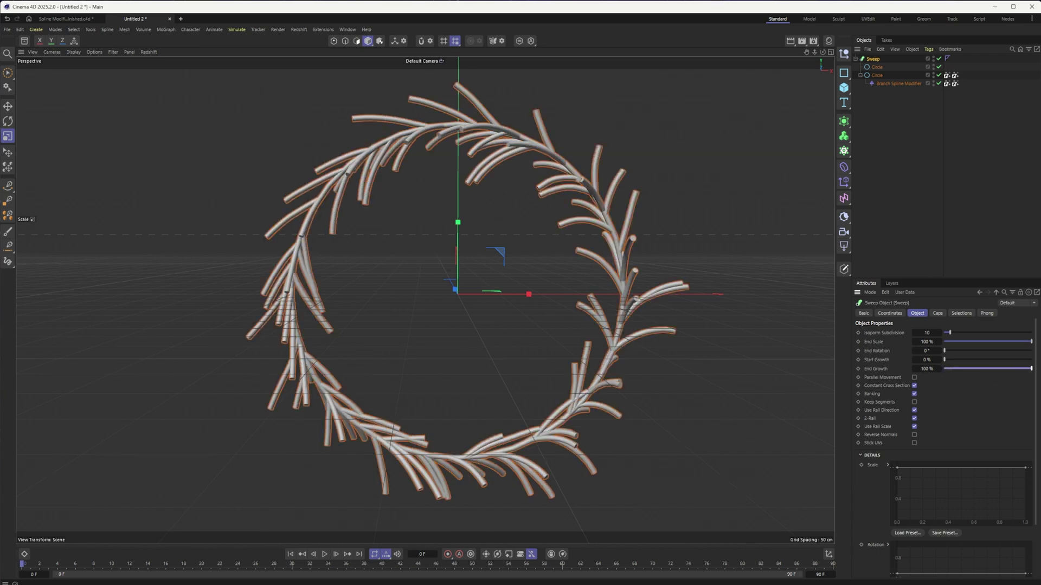
Step: Shorten the Branch Spline Modifier's total branch length to 82 cm
{"action": "left_click", "coordinate": [900, 83]}
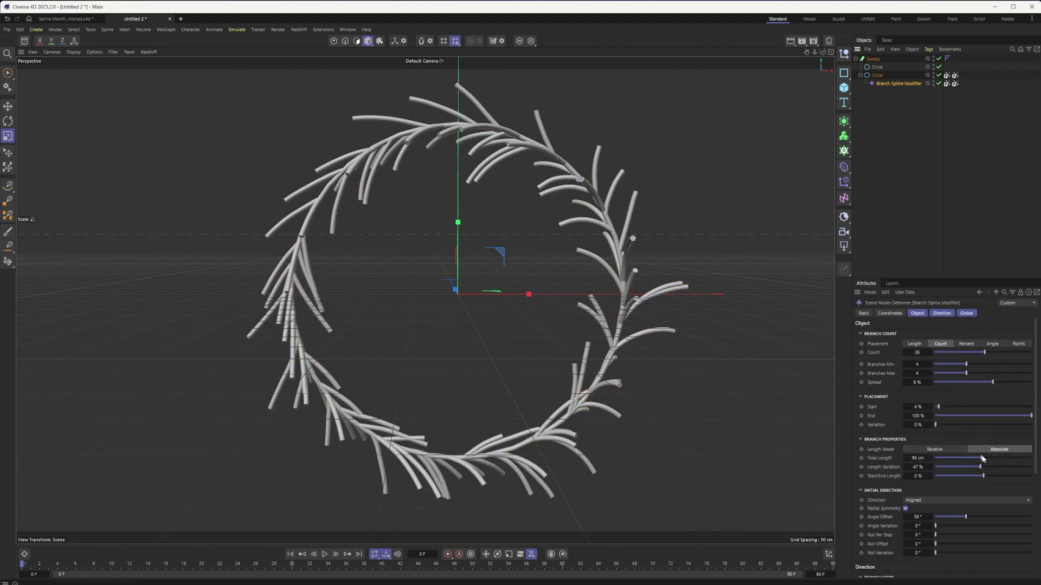
{"action": "mouse_move", "coordinate": [983, 459]}
{"action": "left_mouse_down"}
{"action": "mouse_move", "coordinate": [936, 459]}
{"action": "mouse_move", "coordinate": [993, 456]}
{"action": "mouse_move", "coordinate": [937, 456]}
{"action": "mouse_move", "coordinate": [974, 457]}
{"action": "left_mouse_up"}
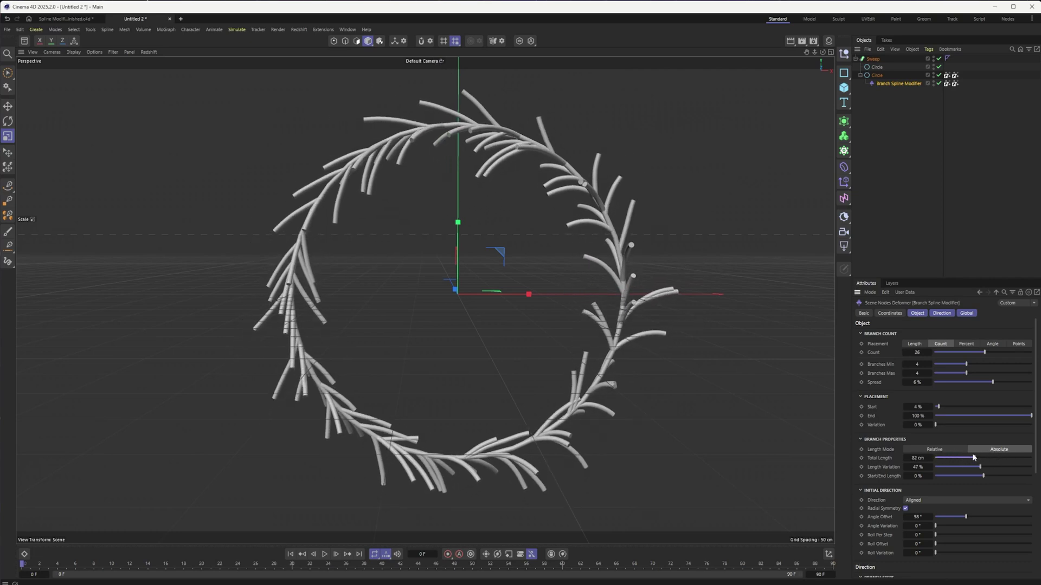
Step: Preview the growth of the shortened branches with the Sweep's End Growth, ending at 100%
{"action": "left_click", "coordinate": [872, 59]}
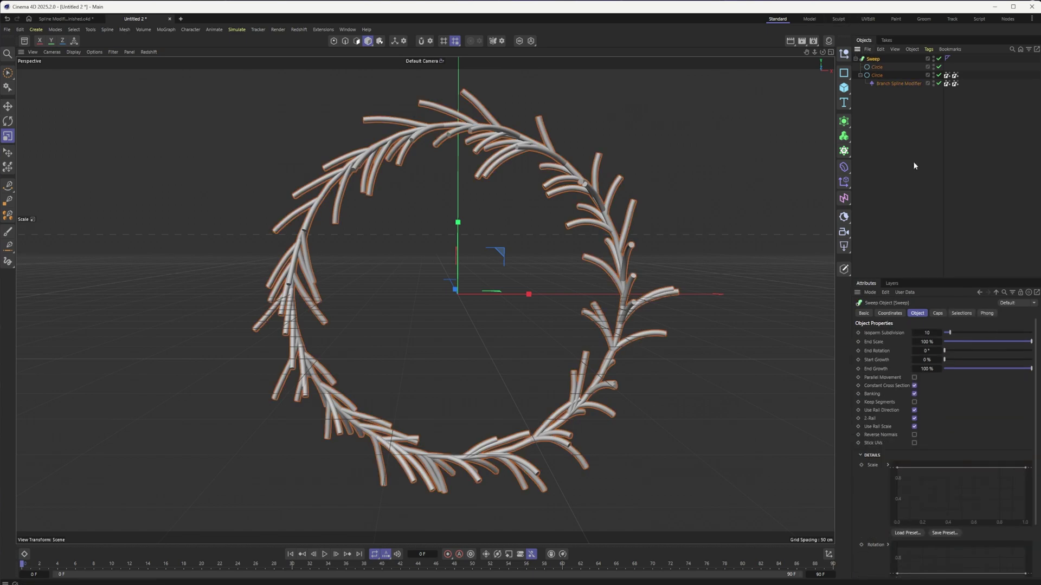
{"action": "left_click_drag", "start_coordinate": [1006, 369], "coordinate": [1038, 366]}
{"action": "left_click_drag", "start_coordinate": [594, 269], "coordinate": [549, 288], "text": "alt"}
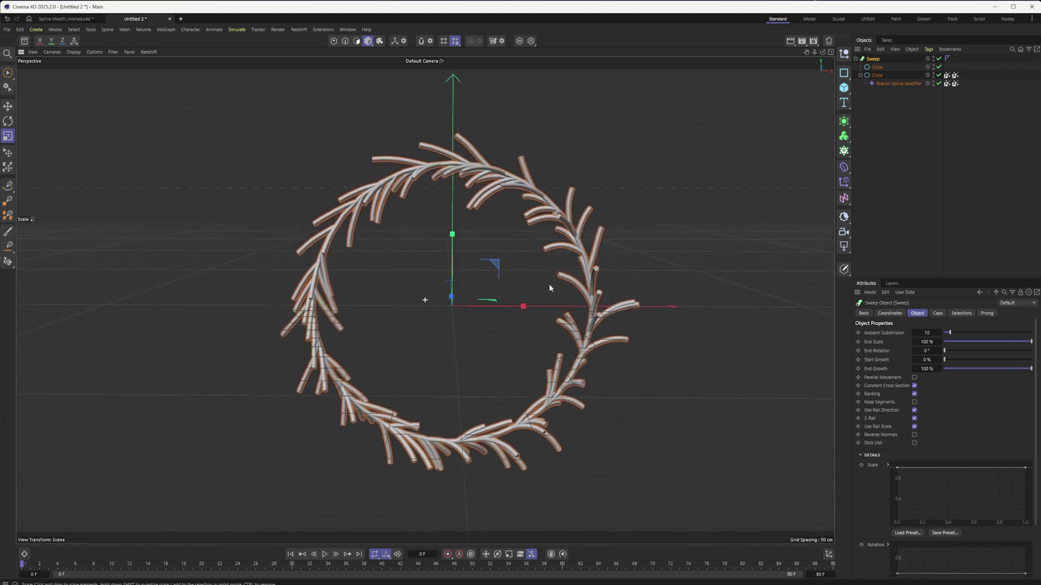
Step: Add a polygon primitive, convert it to an editable object and switch to point mode
{"action": "left_click", "coordinate": [843, 87]}
{"action": "left_click", "coordinate": [873, 131]}
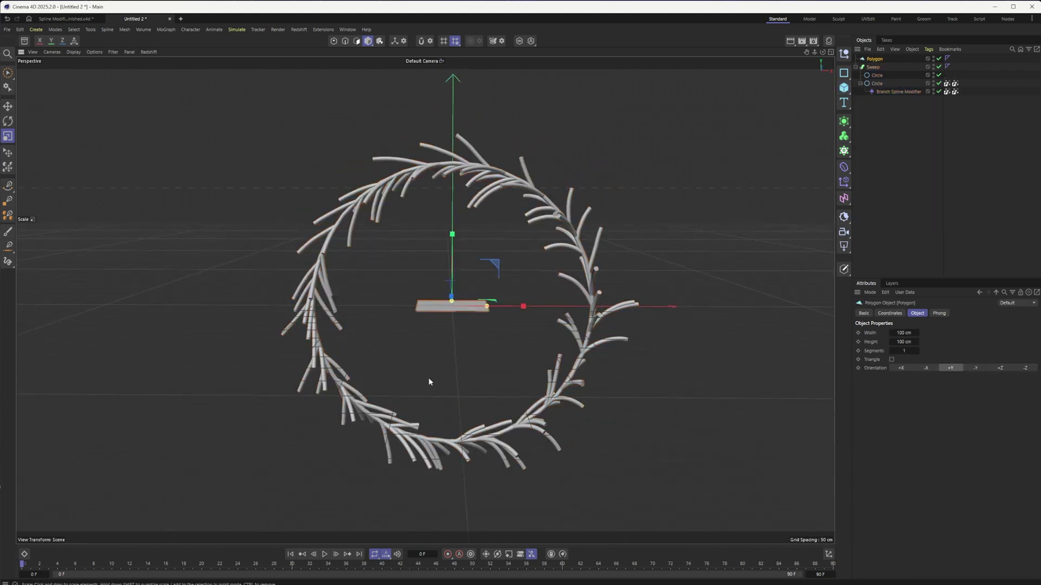
{"action": "scroll", "coordinate": [515, 314], "scroll_direction": "up", "scroll_amount": 5}
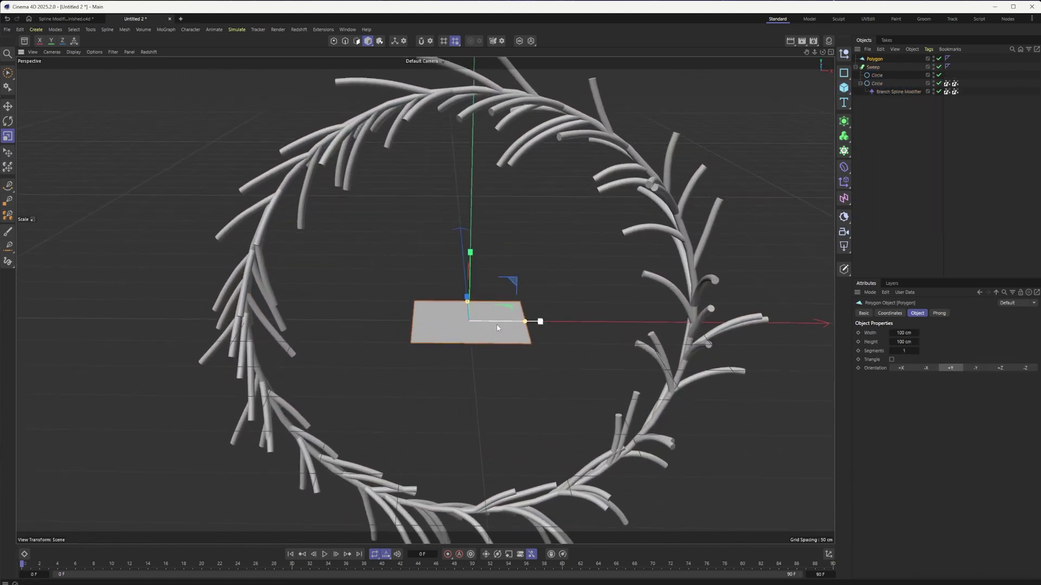
{"action": "key", "text": "c"}
{"action": "left_click", "coordinate": [334, 41]}
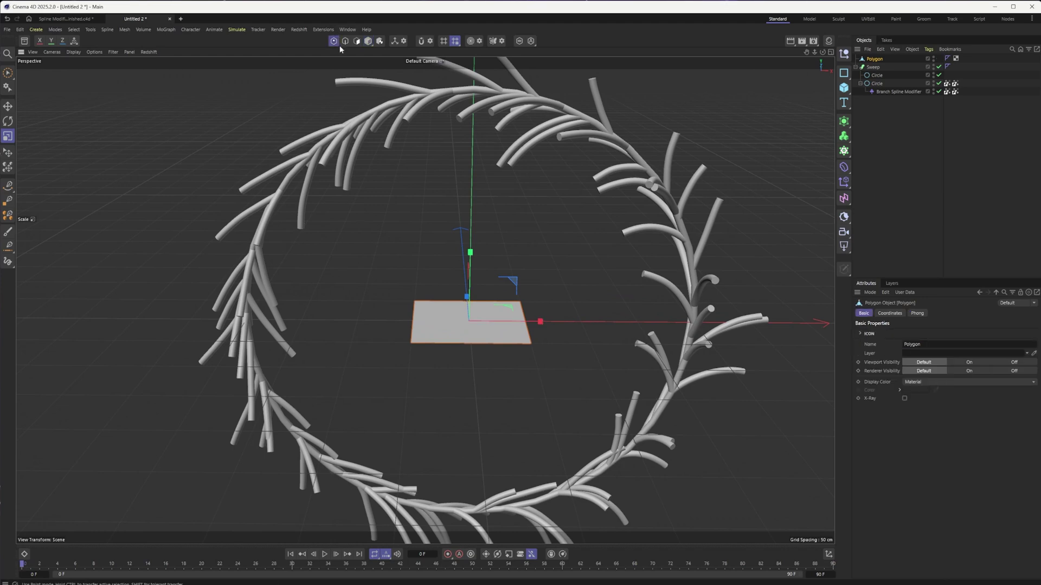
Step: Weld the two corner points on one side of the polygon at their midpoint to form a triangle
{"action": "left_click", "coordinate": [416, 303]}
{"action": "left_click", "coordinate": [411, 342], "text": "shift"}
{"action": "right_click", "coordinate": [411, 341]}
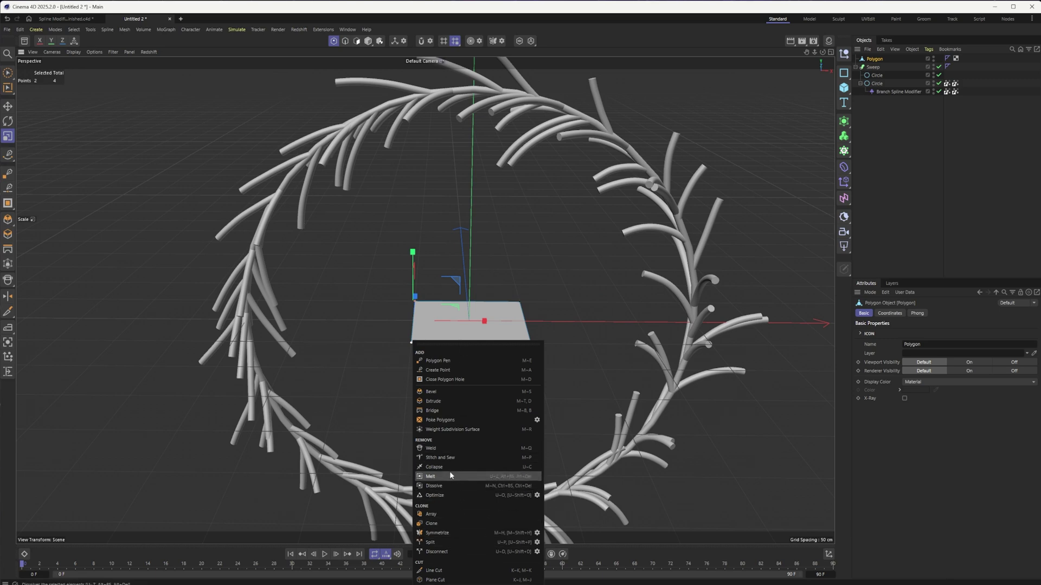
{"action": "left_click", "coordinate": [433, 448]}
{"action": "left_click", "coordinate": [418, 324]}
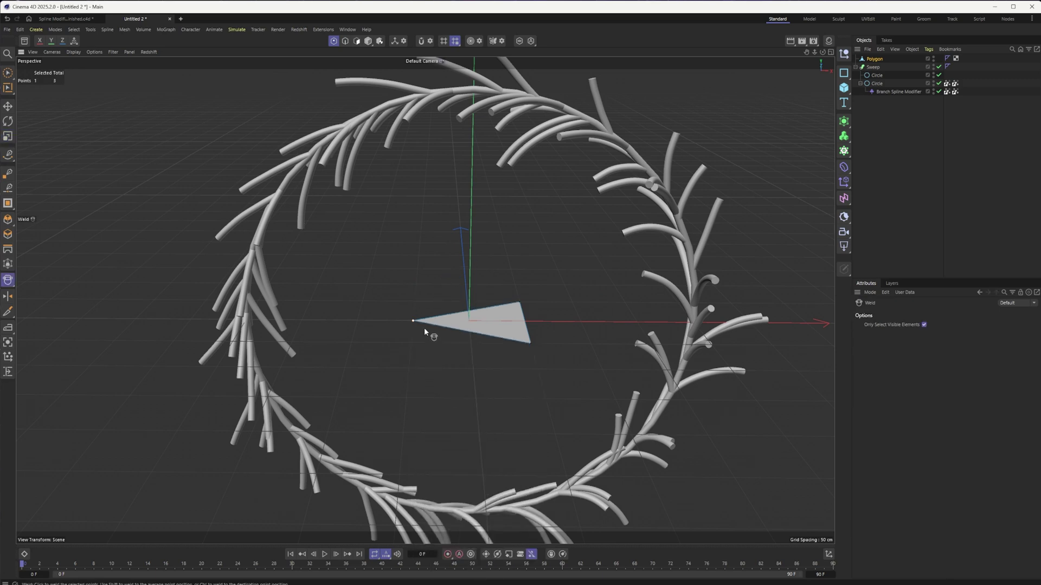
Step: Move the triangle's axis to the middle of its short edge with Axis Center, using X at 100%
{"action": "left_click", "coordinate": [376, 43]}
{"action": "key", "text": "e"}
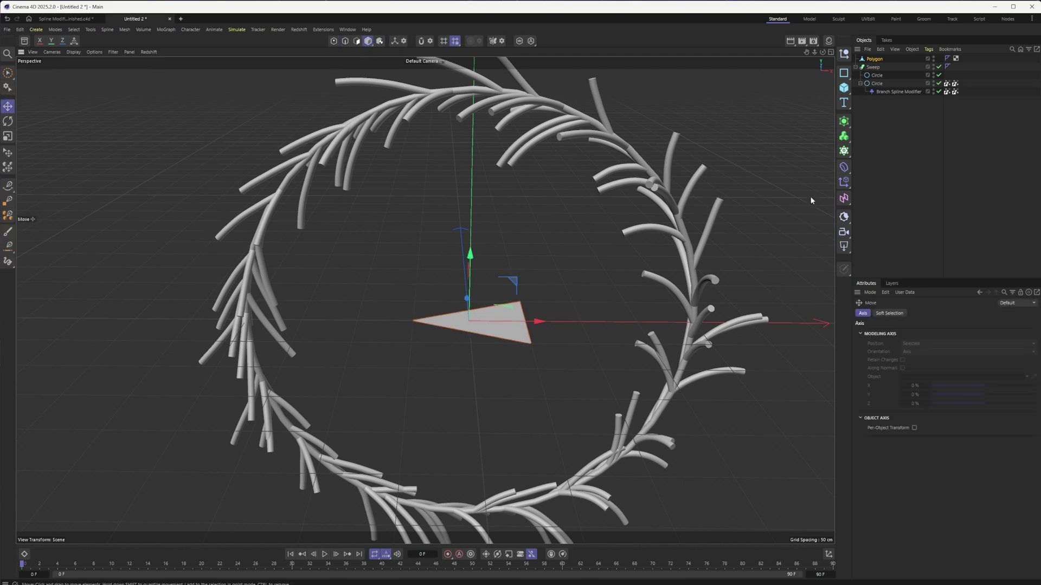
{"action": "left_click", "coordinate": [90, 30]}
{"action": "mouse_move", "coordinate": [130, 167]}
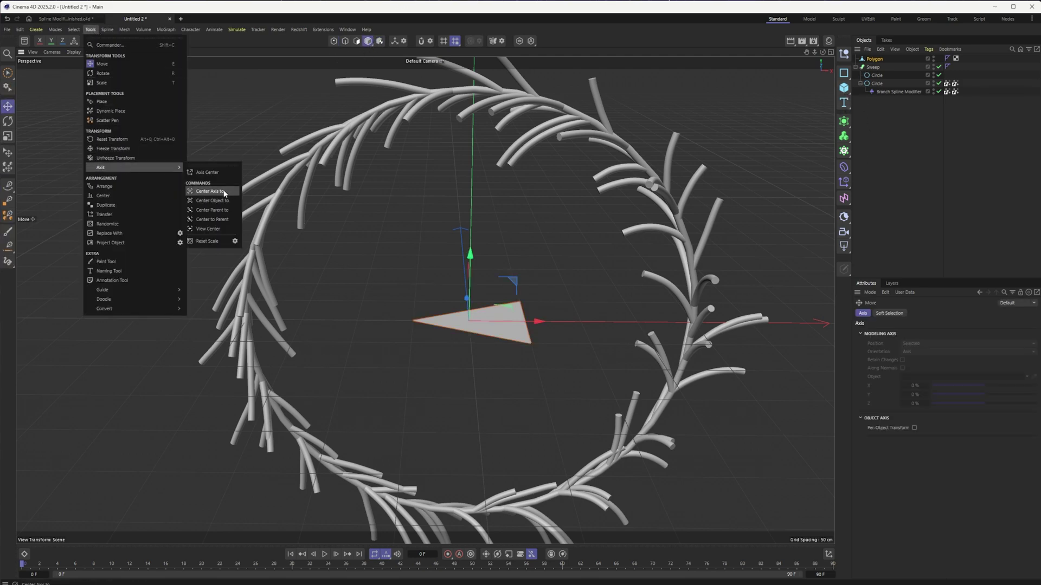
{"action": "left_click", "coordinate": [223, 173]}
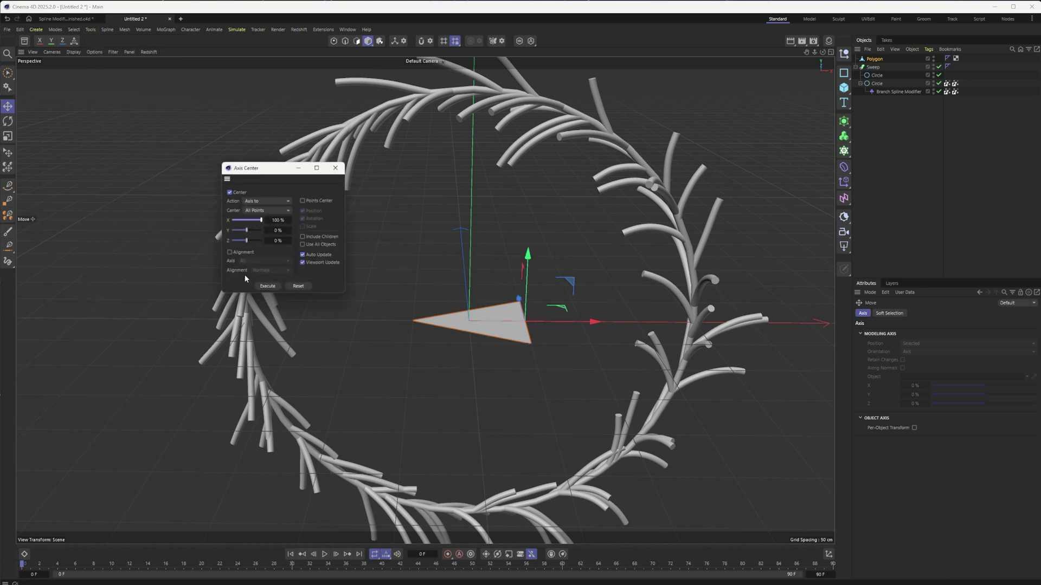
{"action": "left_click", "coordinate": [335, 167]}
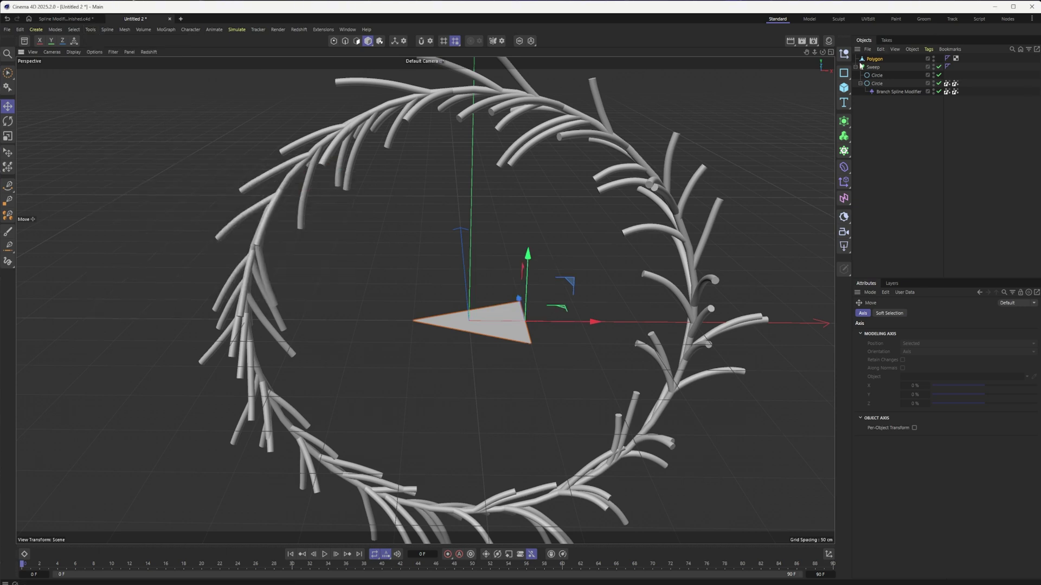
Step: Add a Cloner around the triangle polygon and set its mode to Object
{"action": "left_click", "coordinate": [844, 151], "text": "alt"}
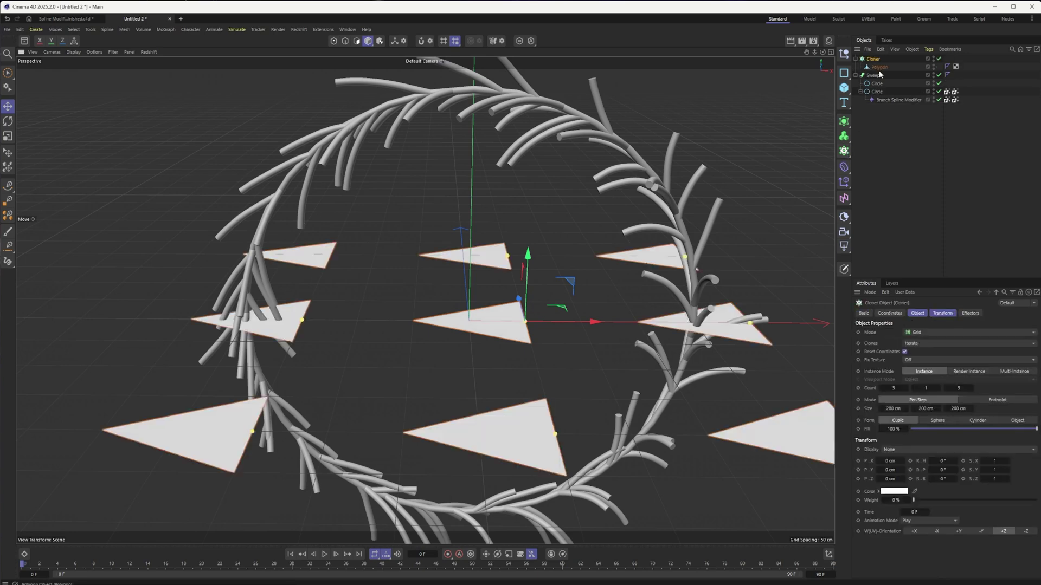
{"action": "left_click", "coordinate": [915, 338]}
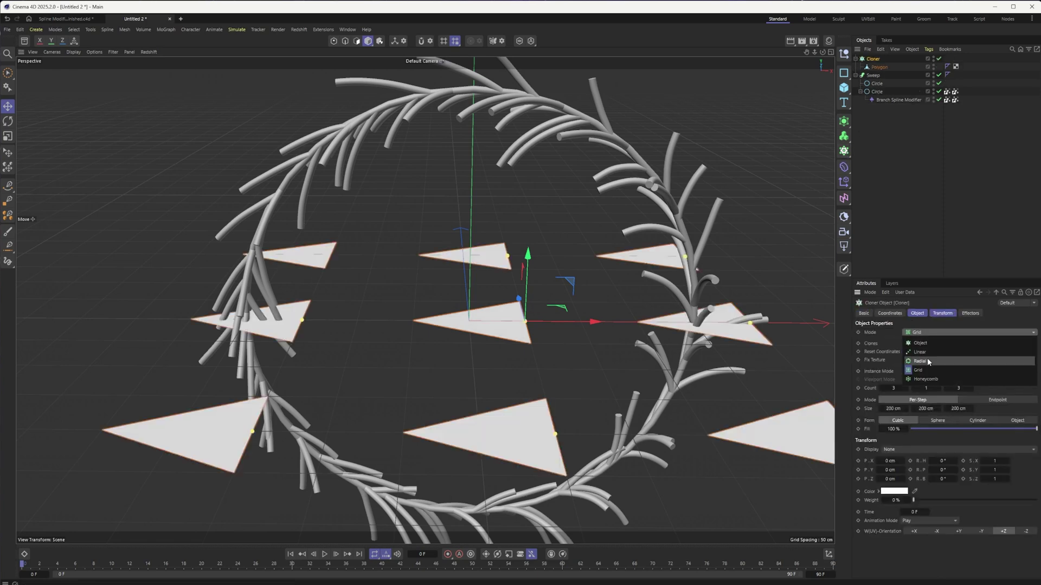
{"action": "left_click", "coordinate": [929, 345]}
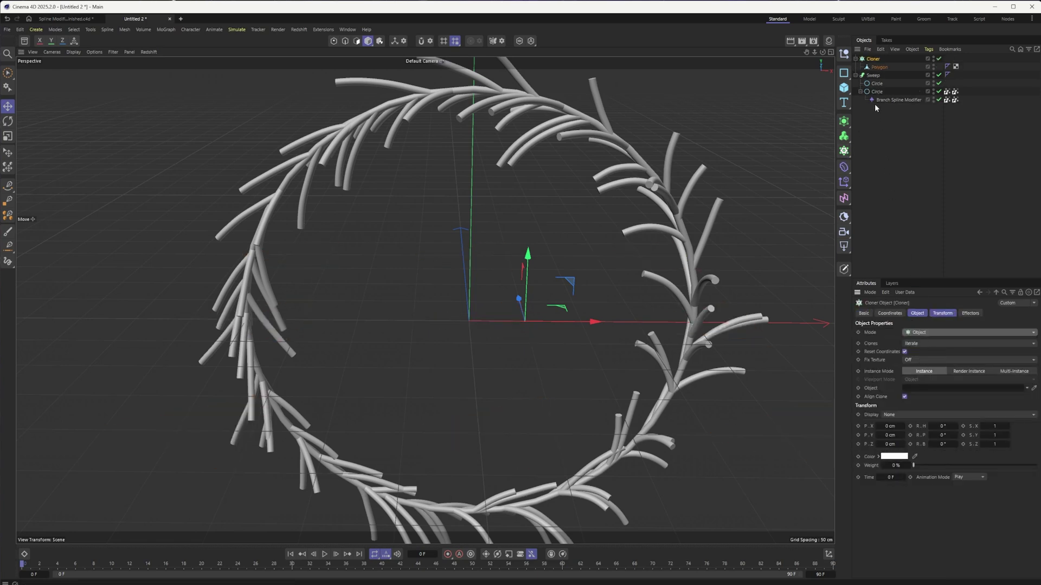
Step: Distribute the clones over the Sweep's surface with a count of 100
{"action": "left_click_drag", "start_coordinate": [872, 75], "coordinate": [877, 95]}
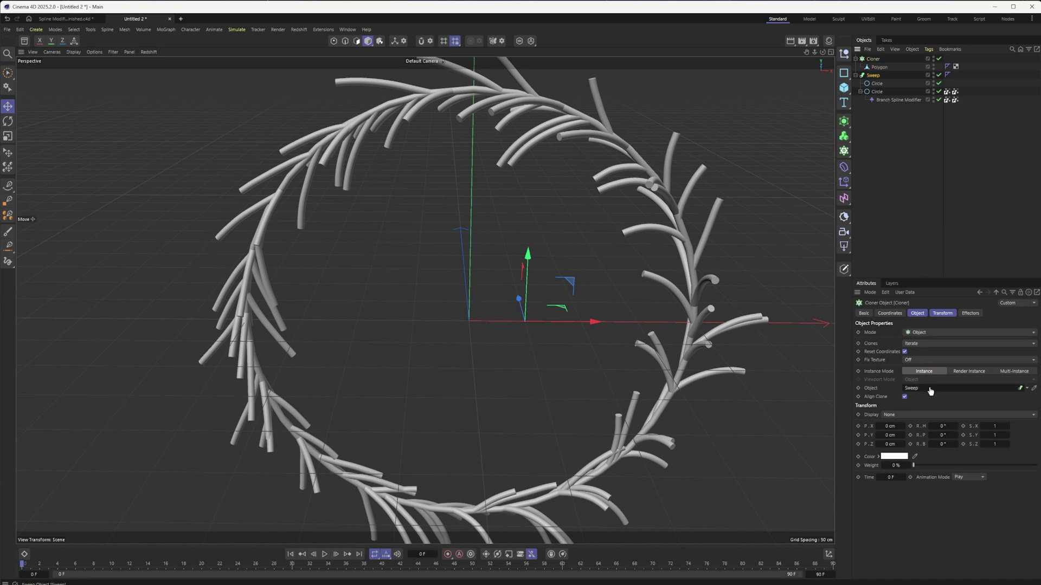
{"action": "left_click_drag", "start_coordinate": [930, 391], "coordinate": [927, 389]}
{"action": "left_click_drag", "start_coordinate": [564, 341], "coordinate": [602, 353], "text": "alt"}
{"action": "left_click_drag", "start_coordinate": [935, 458], "coordinate": [1036, 459]}
{"action": "scroll", "coordinate": [572, 382], "scroll_direction": "down", "scroll_amount": 5}
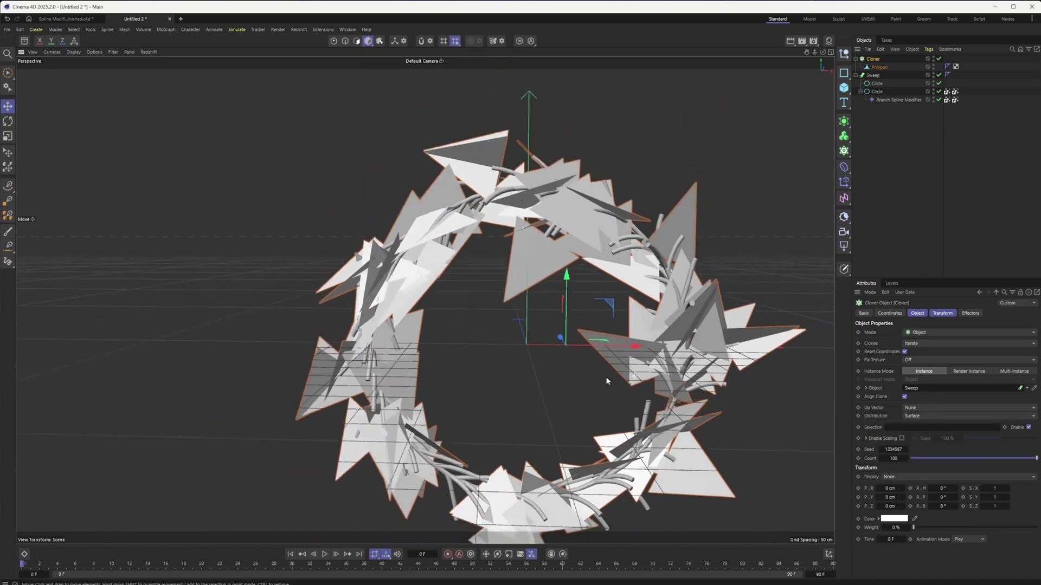
Step: Adjust the clones' rotation in the Cloner's transform settings and undo the trial move along X
{"action": "mouse_move", "coordinate": [545, 377]}
{"action": "left_mouse_down", "text": "alt"}
{"action": "mouse_move", "coordinate": [503, 376]}
{"action": "mouse_move", "coordinate": [552, 372]}
{"action": "mouse_move", "coordinate": [509, 386]}
{"action": "left_mouse_up", "text": "alt"}
{"action": "left_click", "coordinate": [943, 314]}
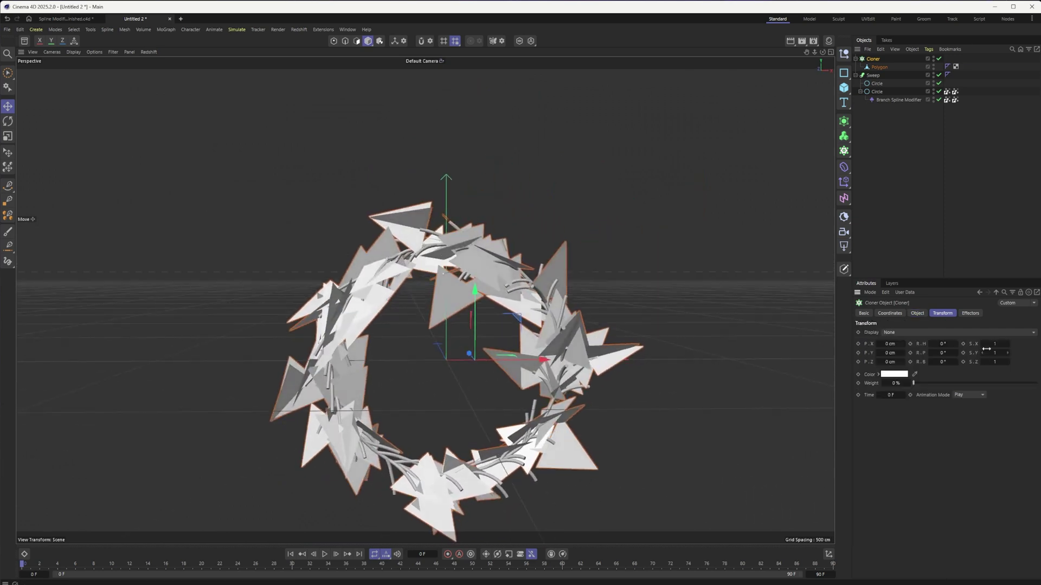
{"action": "mouse_move", "coordinate": [958, 344]}
{"action": "left_mouse_down"}
{"action": "mouse_move", "coordinate": [895, 345]}
{"action": "mouse_move", "coordinate": [989, 355]}
{"action": "mouse_move", "coordinate": [959, 374]}
{"action": "mouse_move", "coordinate": [1000, 363]}
{"action": "mouse_move", "coordinate": [945, 361]}
{"action": "left_mouse_up"}
{"action": "mouse_move", "coordinate": [510, 358]}
{"action": "left_mouse_down", "text": "alt"}
{"action": "mouse_move", "coordinate": [666, 350]}
{"action": "mouse_move", "coordinate": [477, 344]}
{"action": "mouse_move", "coordinate": [427, 356]}
{"action": "mouse_move", "coordinate": [428, 342]}
{"action": "mouse_move", "coordinate": [732, 354]}
{"action": "left_mouse_up", "text": "alt"}
{"action": "key", "text": "ctrl+z"}
Step: Group all scene objects under a null and move the group aside along the X axis
{"action": "left_click_drag", "start_coordinate": [898, 123], "coordinate": [852, 55]}
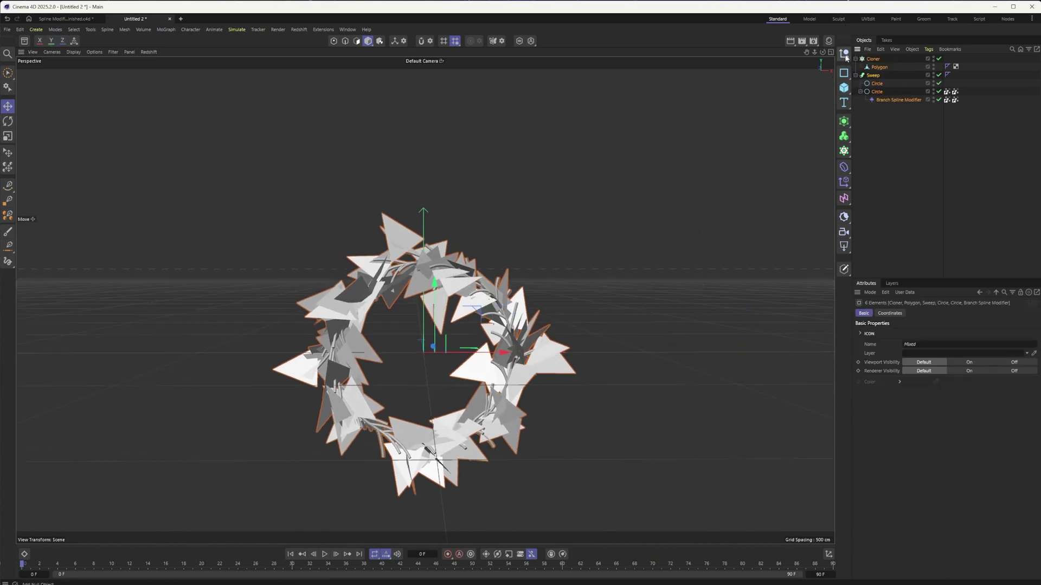
{"action": "right_click", "coordinate": [870, 64]}
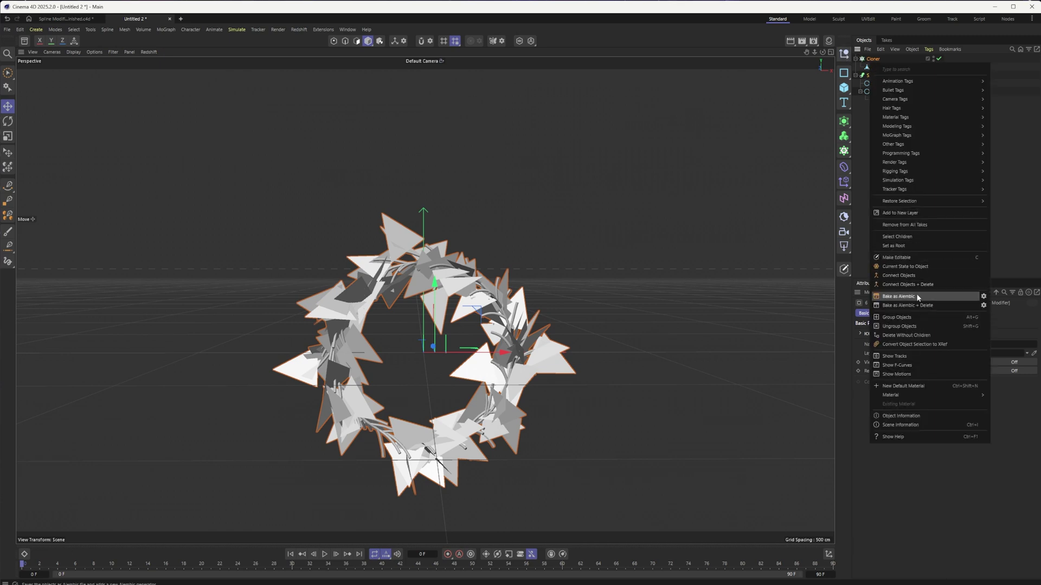
{"action": "left_click", "coordinate": [911, 319]}
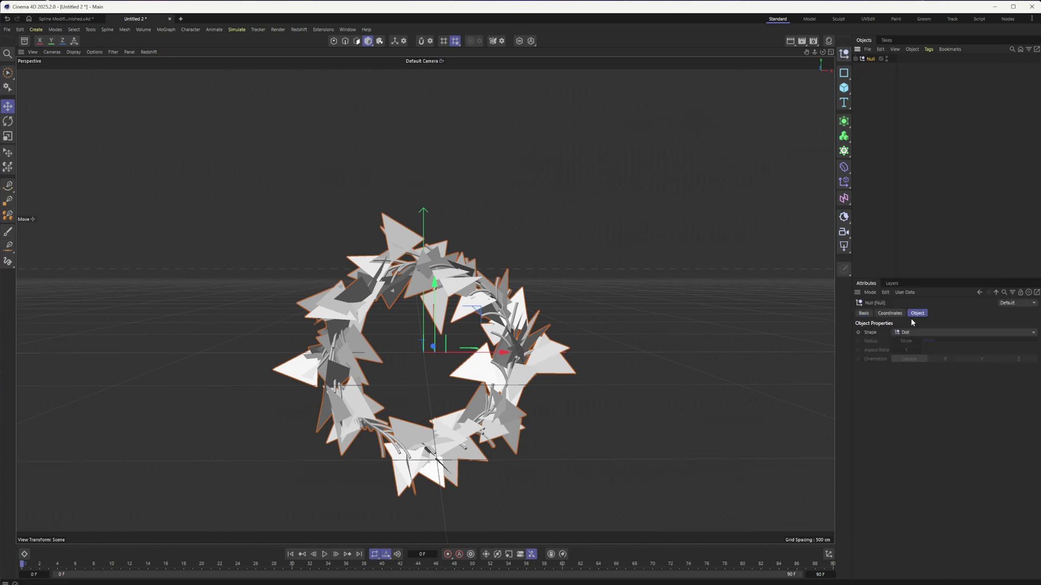
{"action": "left_click_drag", "start_coordinate": [504, 353], "coordinate": [672, 366]}
{"action": "scroll", "coordinate": [672, 367], "scroll_direction": "down", "scroll_amount": 2}
{"action": "middle_click_drag", "start_coordinate": [651, 365], "coordinate": [563, 365], "text": "alt"}
{"action": "left_click_drag", "start_coordinate": [634, 329], "coordinate": [769, 329]}
Step: Add a Break Spline Modifier and nest it under a new circle spline
{"action": "left_click", "coordinate": [846, 167]}
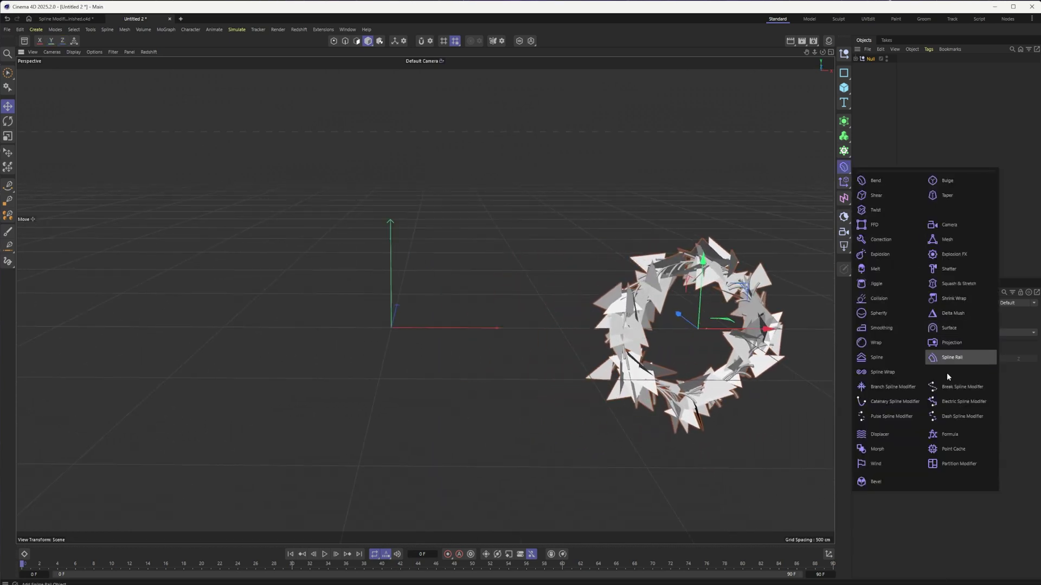
{"action": "left_click", "coordinate": [955, 394]}
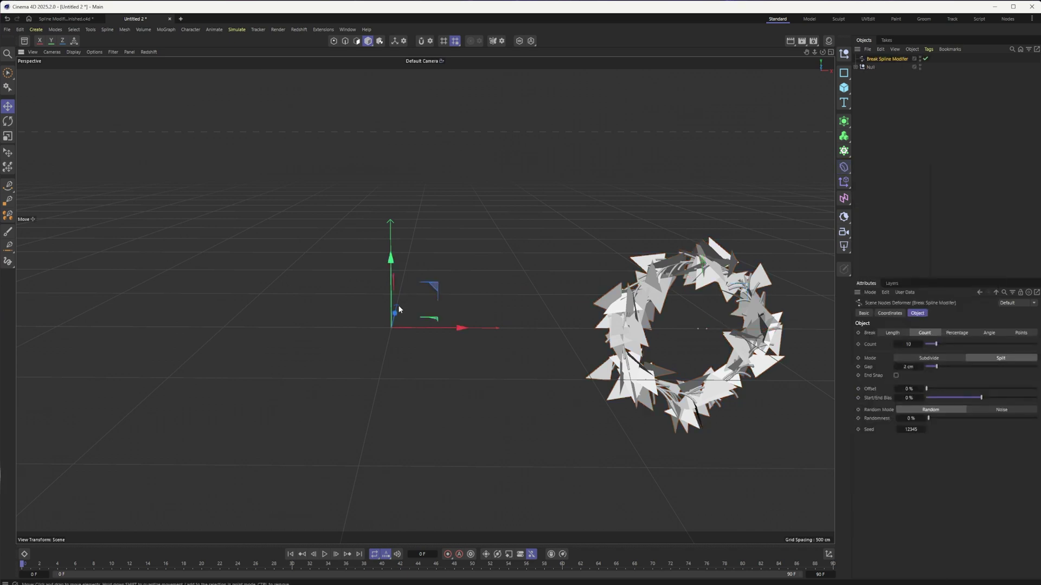
{"action": "left_click_drag", "start_coordinate": [414, 321], "coordinate": [432, 300], "text": "alt"}
{"action": "scroll", "coordinate": [447, 337], "scroll_direction": "up", "scroll_amount": 2}
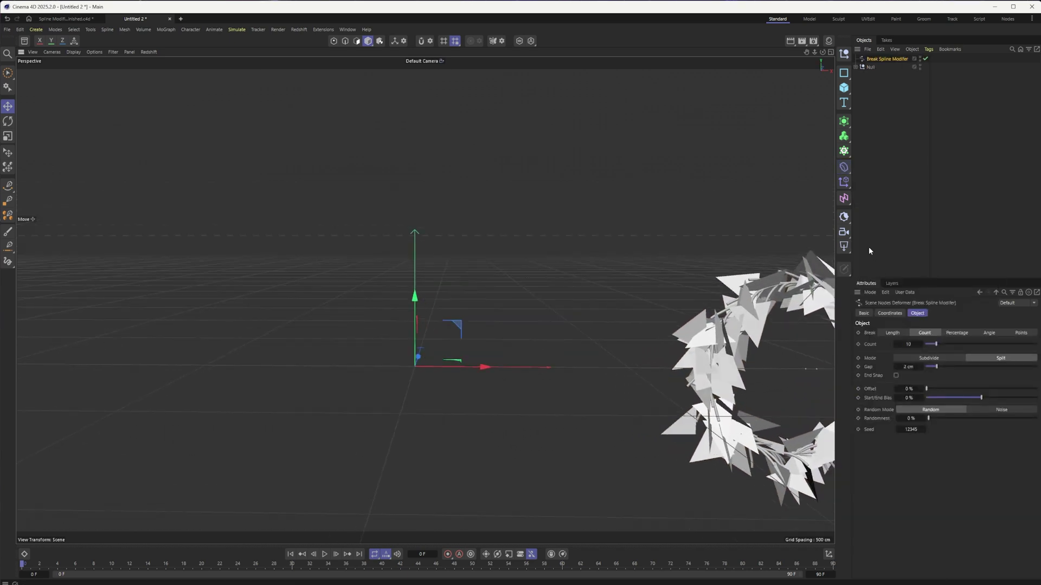
{"action": "left_click", "coordinate": [844, 167]}
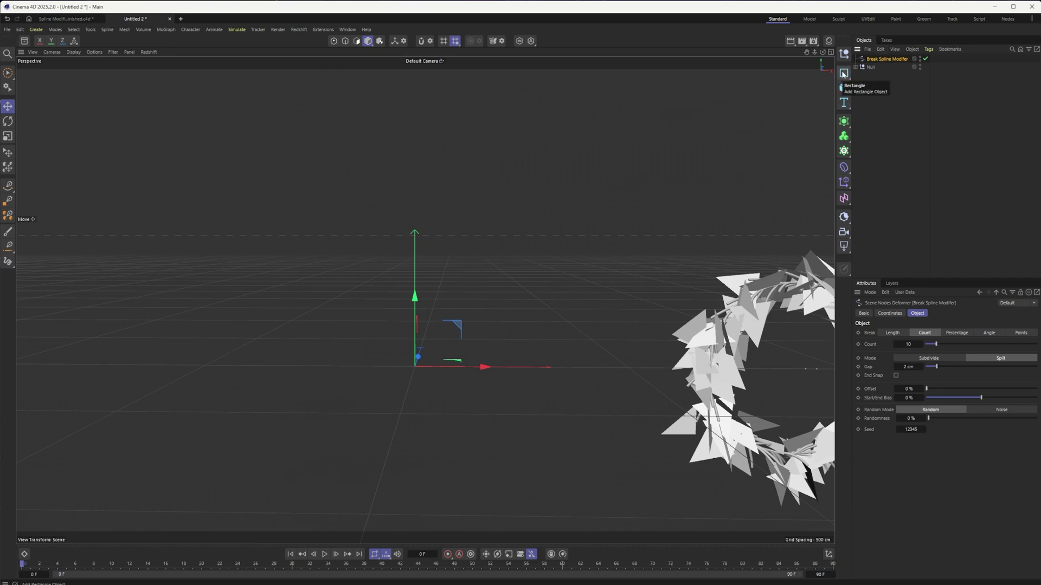
{"action": "left_click_drag", "start_coordinate": [844, 74], "coordinate": [879, 102]}
{"action": "left_click_drag", "start_coordinate": [872, 59], "coordinate": [871, 60]}
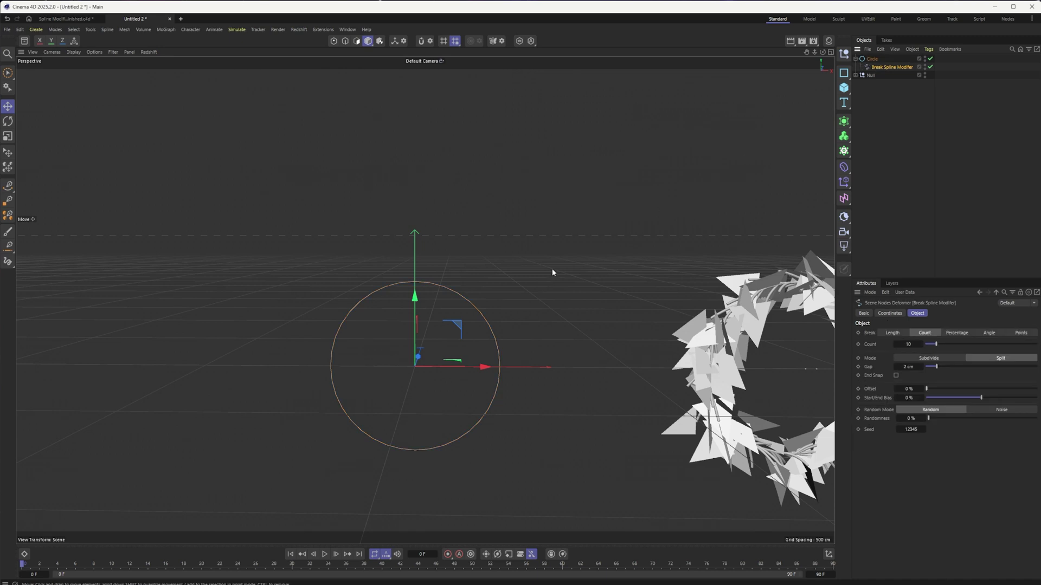
{"action": "left_click", "coordinate": [873, 59]}
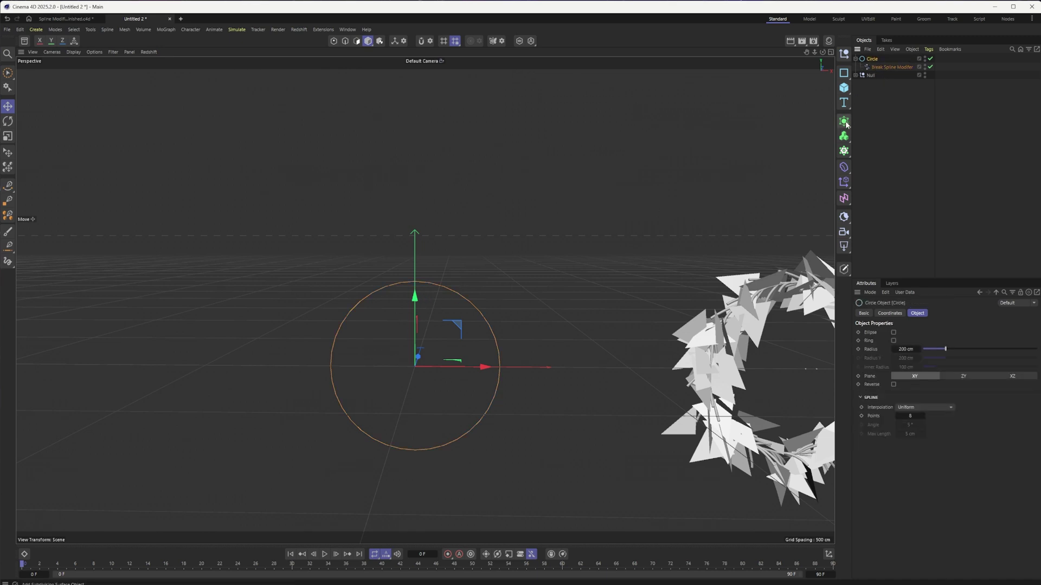
Step: Put the broken circle into a Sweep generator and add a second circle as its profile
{"action": "left_click", "coordinate": [845, 122]}
{"action": "left_click", "coordinate": [929, 164], "text": "alt"}
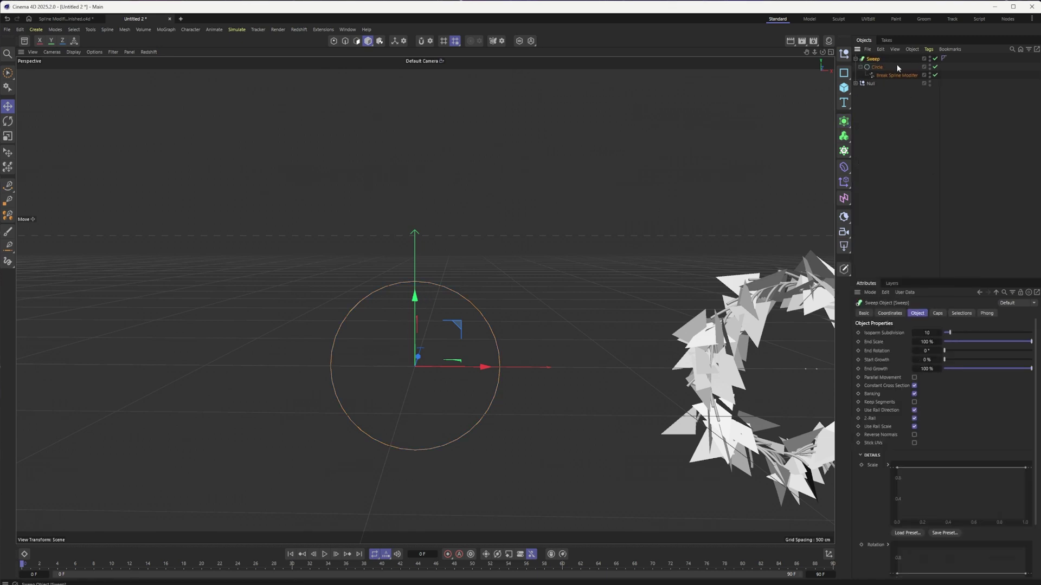
{"action": "left_click", "coordinate": [843, 74]}
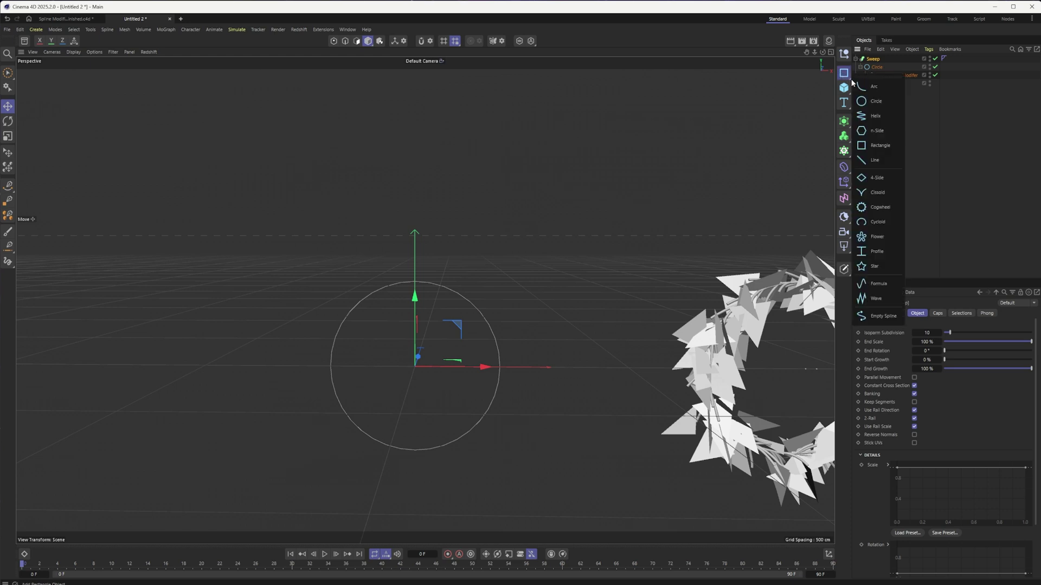
{"action": "left_click", "coordinate": [877, 101]}
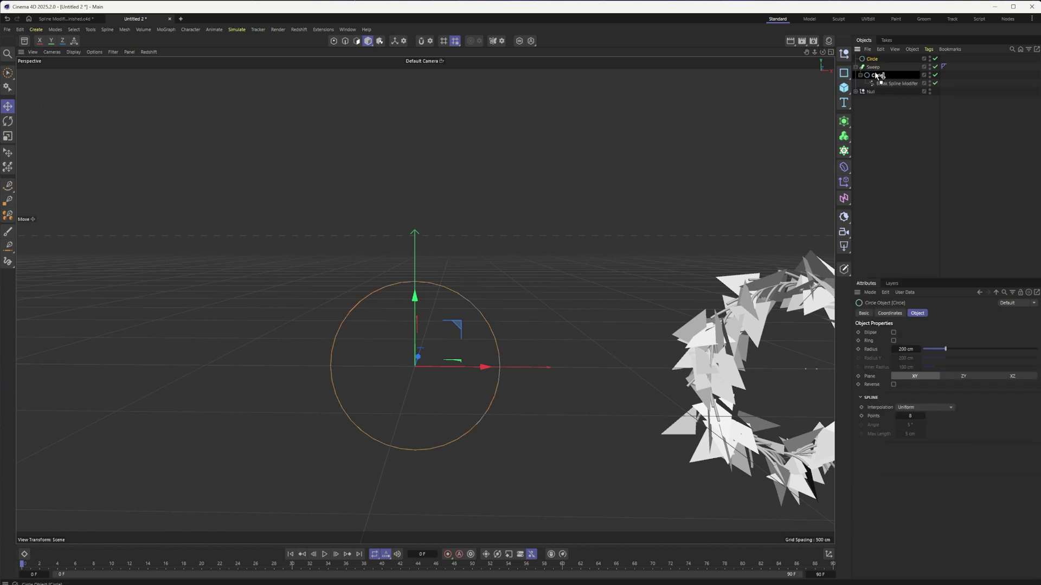
{"action": "left_click_drag", "start_coordinate": [877, 71], "coordinate": [877, 71]}
Step: Scale the profile circle down so that the Sweep forms a thin ring
{"action": "key", "text": "t"}
{"action": "left_click_drag", "start_coordinate": [606, 209], "coordinate": [389, 318]}
{"action": "scroll", "coordinate": [388, 318], "scroll_direction": "up", "scroll_amount": 3}
{"action": "middle_click_drag", "start_coordinate": [430, 317], "coordinate": [444, 287], "text": "alt"}
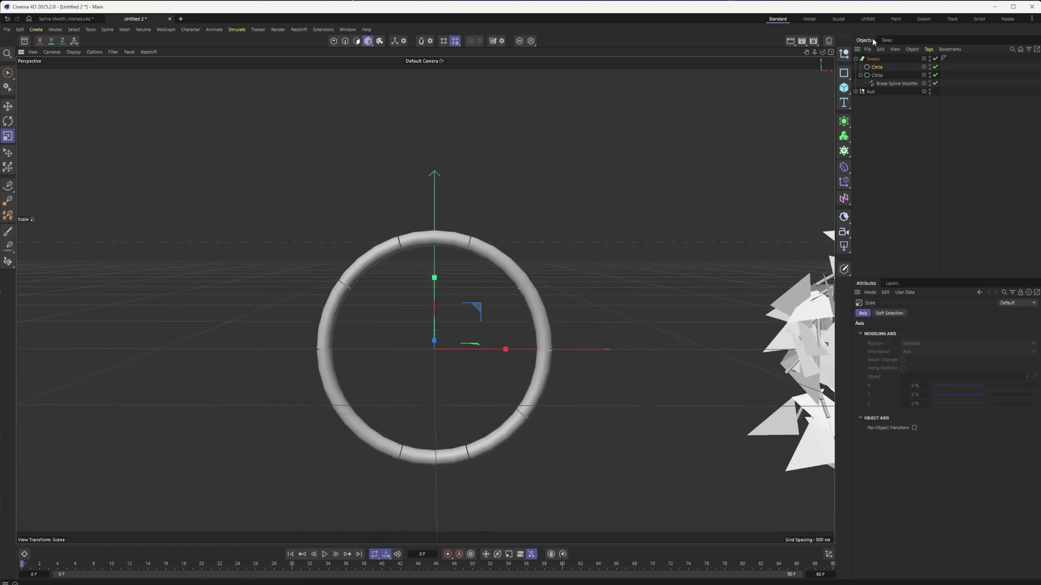
Step: Set the Break Spline Modifier's count to 29 and its gap to 12 cm
{"action": "left_click", "coordinate": [867, 58]}
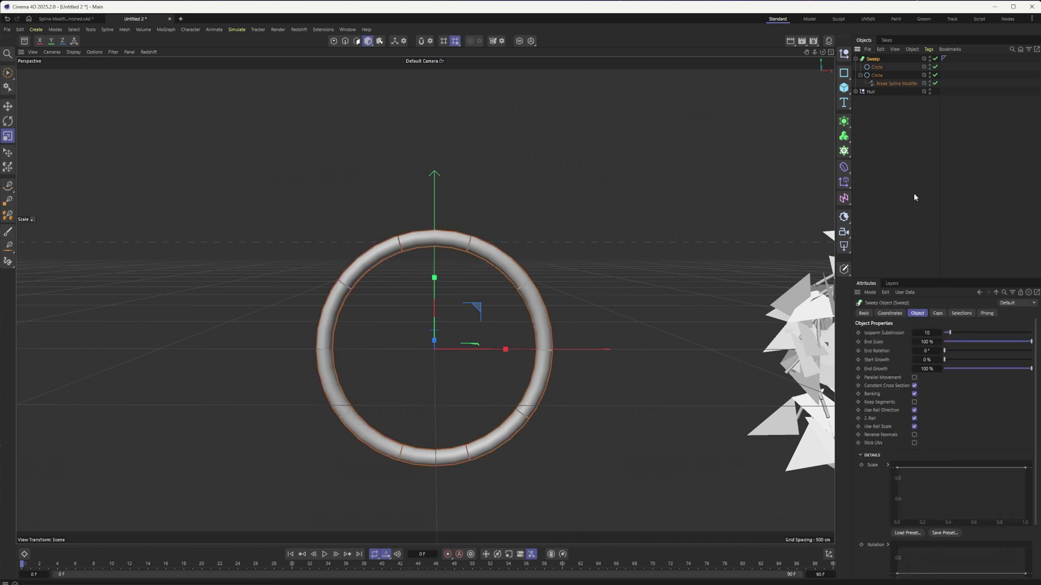
{"action": "left_click", "coordinate": [883, 84]}
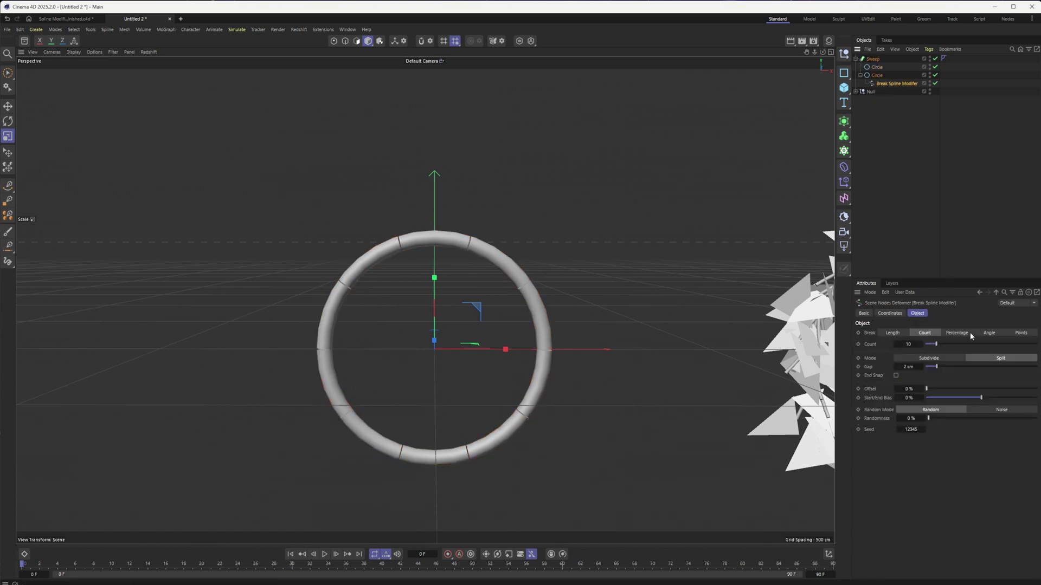
{"action": "left_click_drag", "start_coordinate": [935, 348], "coordinate": [987, 370]}
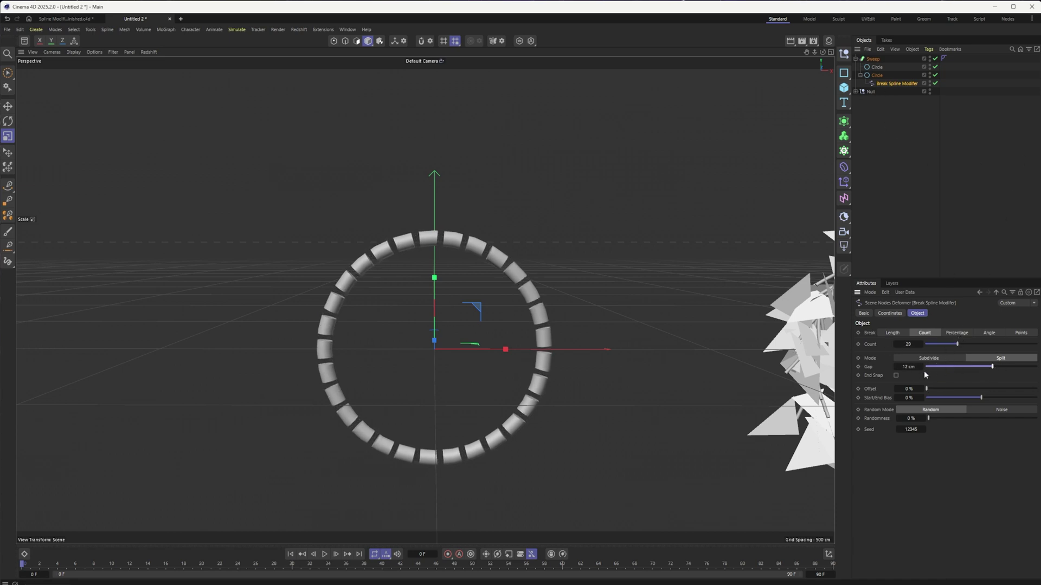
Step: Give the Sweep's caps a round bevel, trying a size of 8.81 cm and settling on 1.98 cm
{"action": "left_click", "coordinate": [873, 59]}
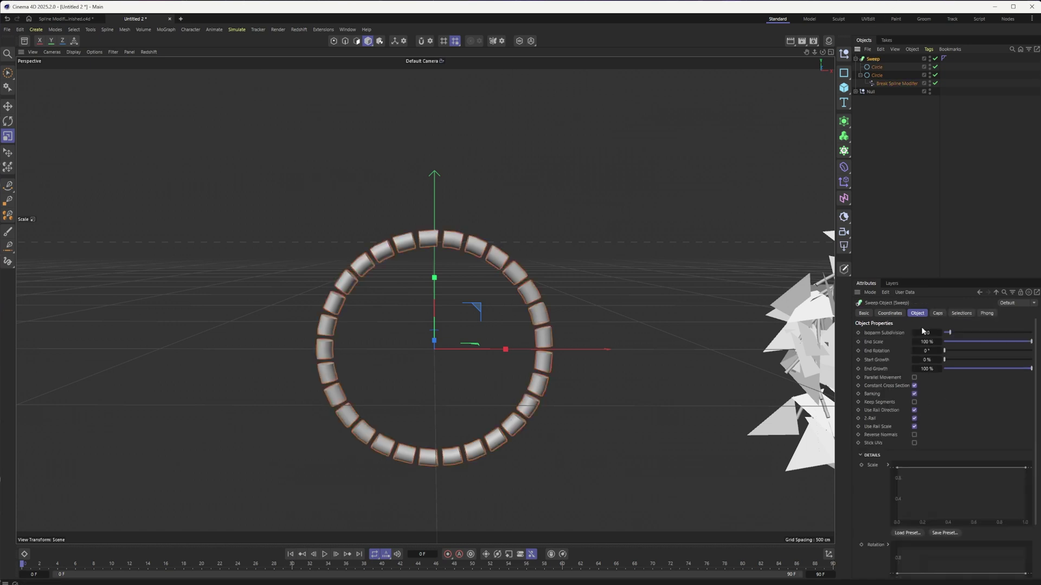
{"action": "left_click", "coordinate": [938, 315]}
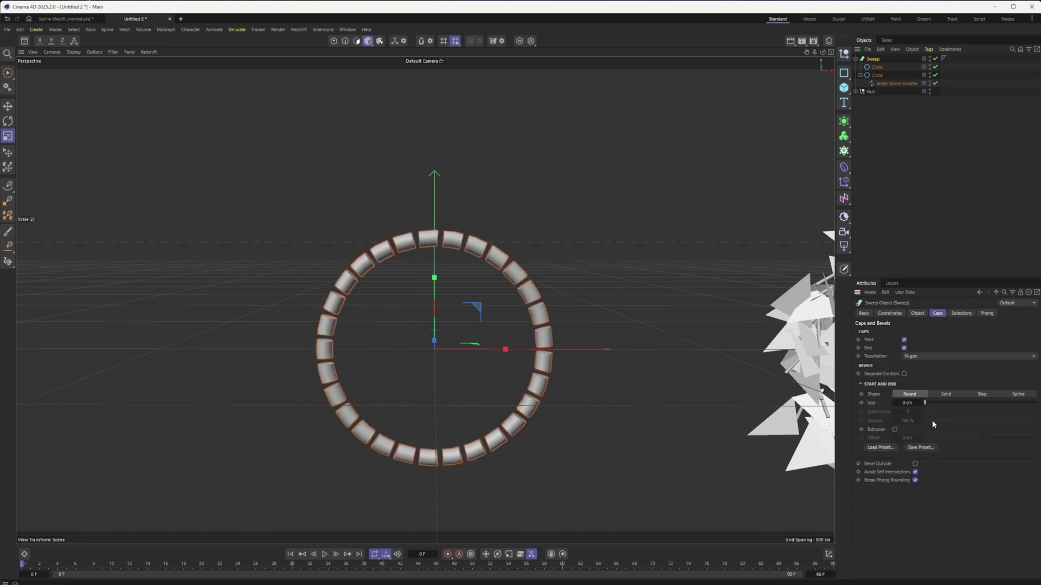
{"action": "mouse_move", "coordinate": [927, 402]}
{"action": "left_mouse_down"}
{"action": "mouse_move", "coordinate": [938, 402]}
{"action": "mouse_move", "coordinate": [926, 402]}
{"action": "left_mouse_up"}
{"action": "mouse_move", "coordinate": [383, 401]}
{"action": "left_mouse_down", "text": "alt"}
{"action": "mouse_move", "coordinate": [392, 385]}
{"action": "mouse_move", "coordinate": [379, 386]}
{"action": "left_mouse_up", "text": "alt"}
{"action": "left_click_drag", "start_coordinate": [928, 400], "coordinate": [934, 403]}
{"action": "left_click_drag", "start_coordinate": [485, 373], "coordinate": [468, 371], "text": "alt"}
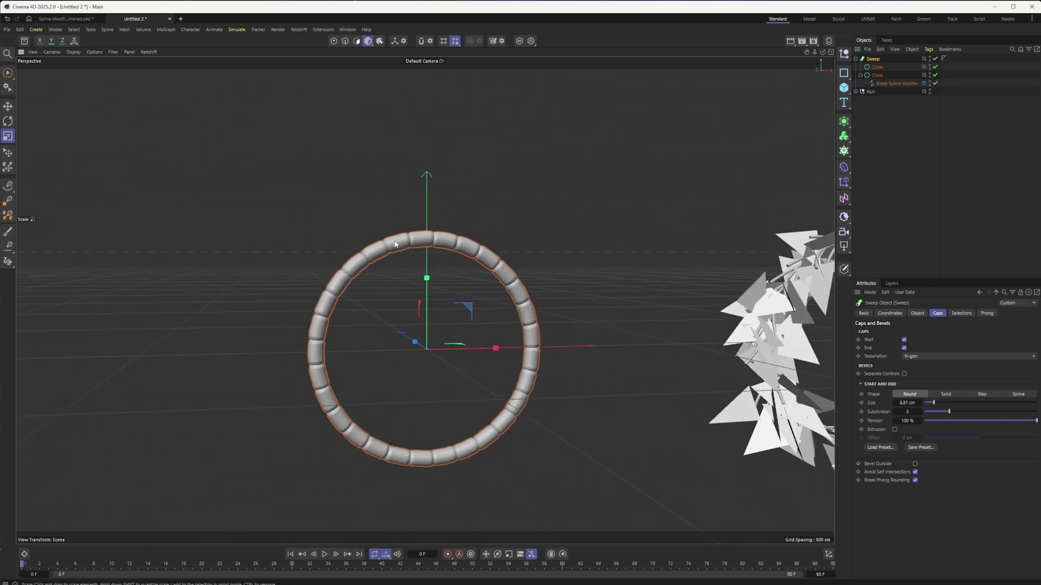
{"action": "left_click_drag", "start_coordinate": [537, 364], "coordinate": [515, 374], "text": "alt"}
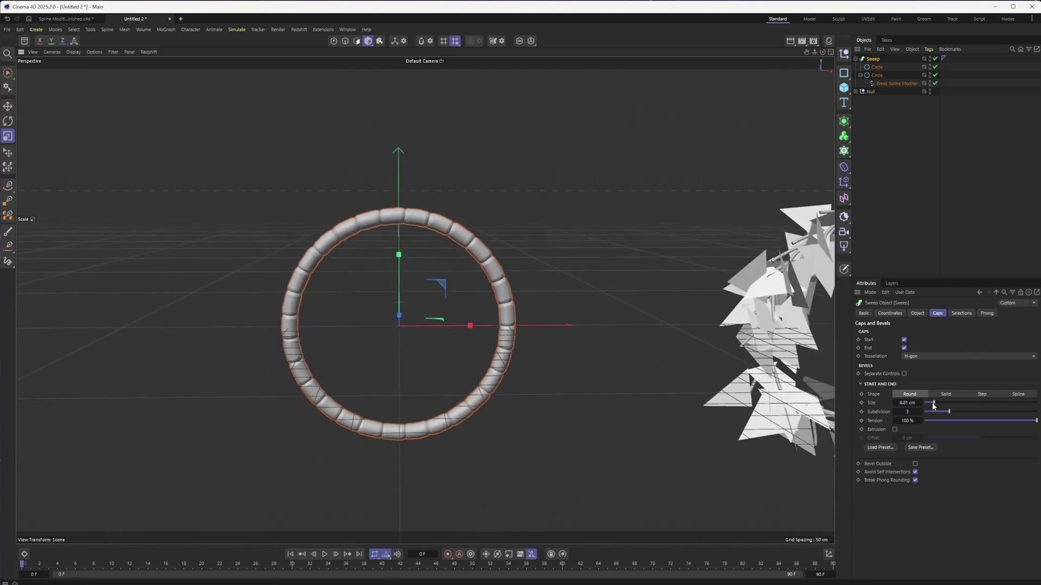
{"action": "left_click_drag", "start_coordinate": [933, 405], "coordinate": [926, 408]}
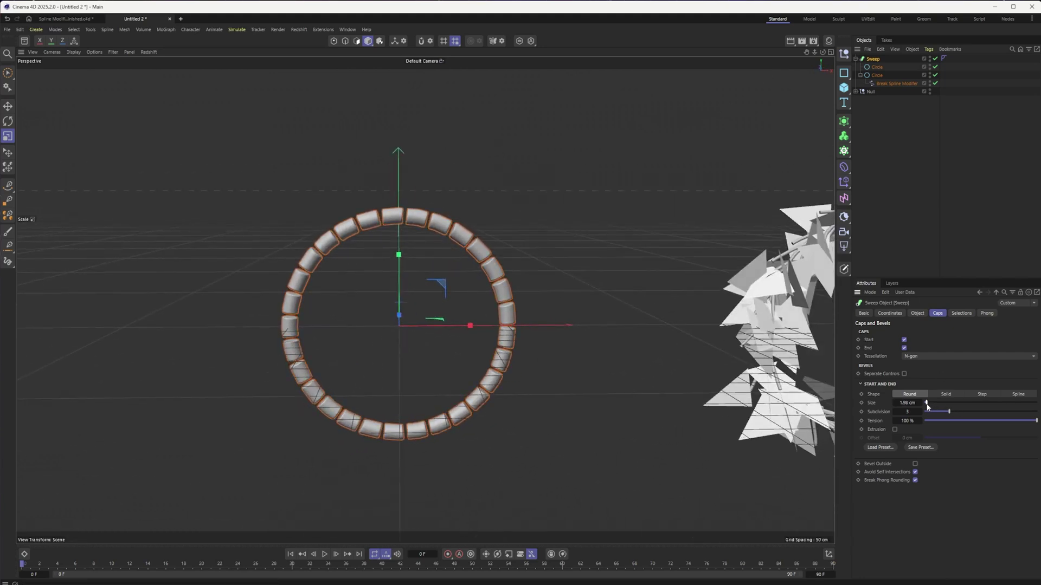
{"action": "left_click_drag", "start_coordinate": [401, 348], "coordinate": [402, 341], "text": "alt"}
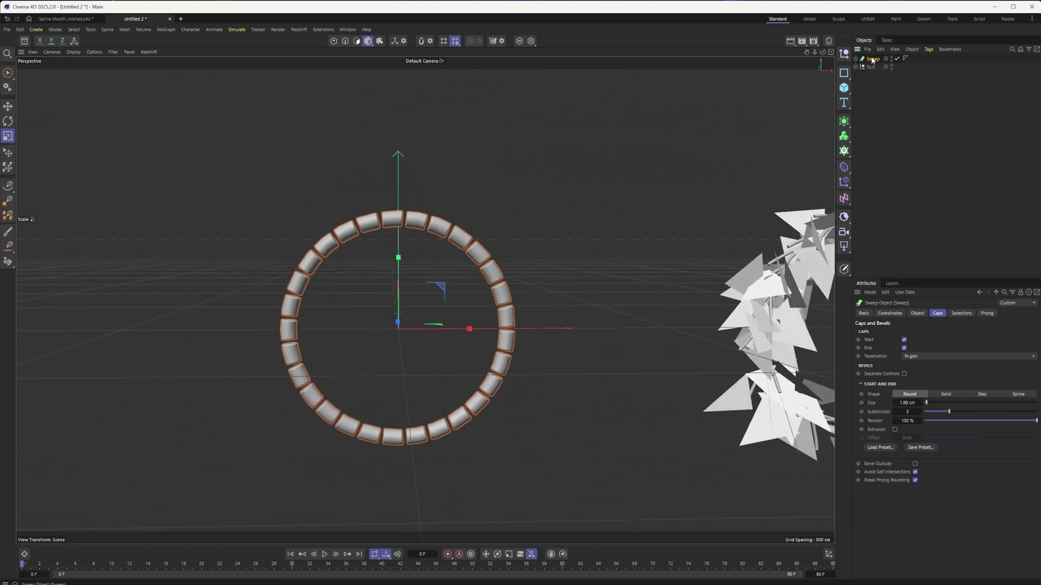
Step: Try the Break Spline Modifier's offset, leaving it at 0%, and set its Start/End Bias to -32%
{"action": "left_click", "coordinate": [881, 84]}
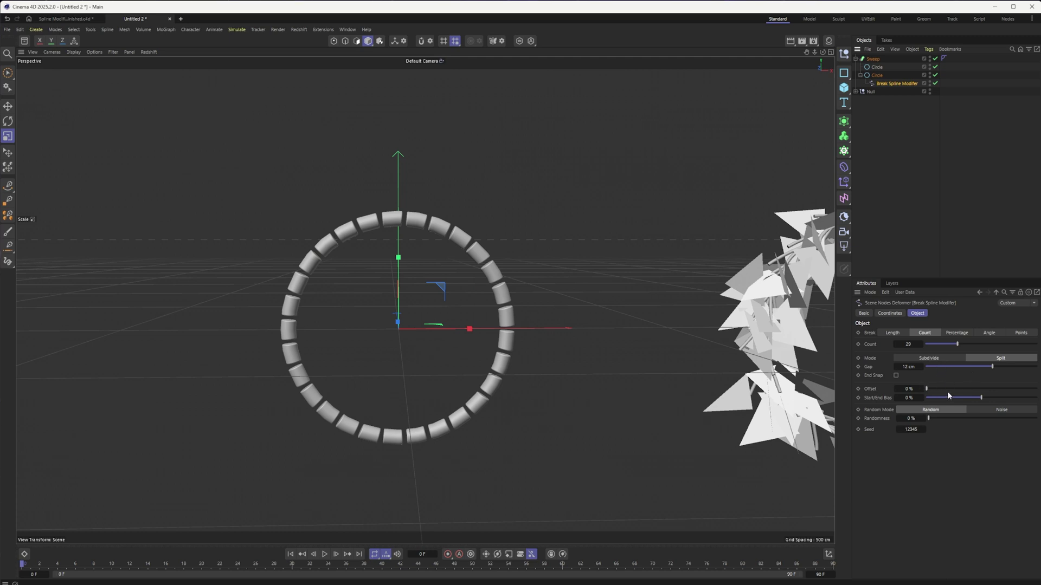
{"action": "left_click_drag", "start_coordinate": [927, 389], "coordinate": [966, 399]}
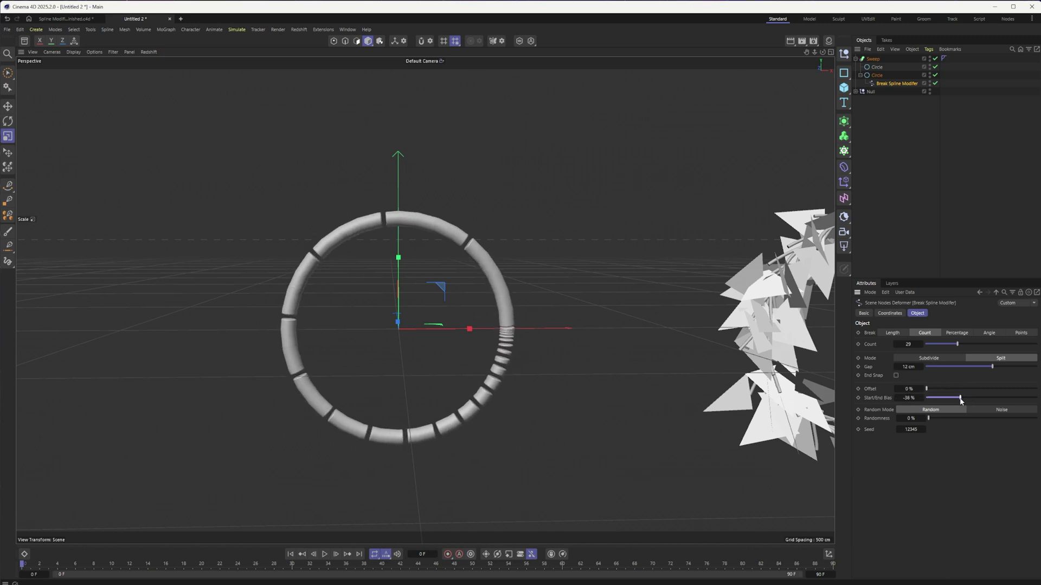
{"action": "mouse_move", "coordinate": [960, 399]}
{"action": "left_mouse_down"}
{"action": "mouse_move", "coordinate": [985, 397]}
{"action": "mouse_move", "coordinate": [963, 398]}
{"action": "left_mouse_up"}
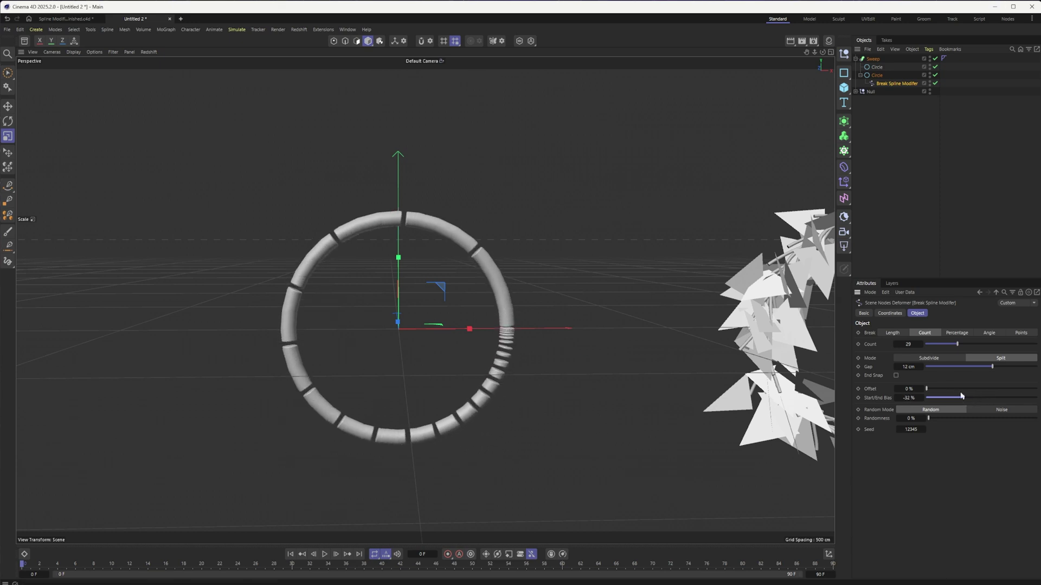
Step: Reset the Break Spline Modifier's Start/End Bias to 0% and set its Randomness to 67%
{"action": "right_click", "coordinate": [921, 398]}
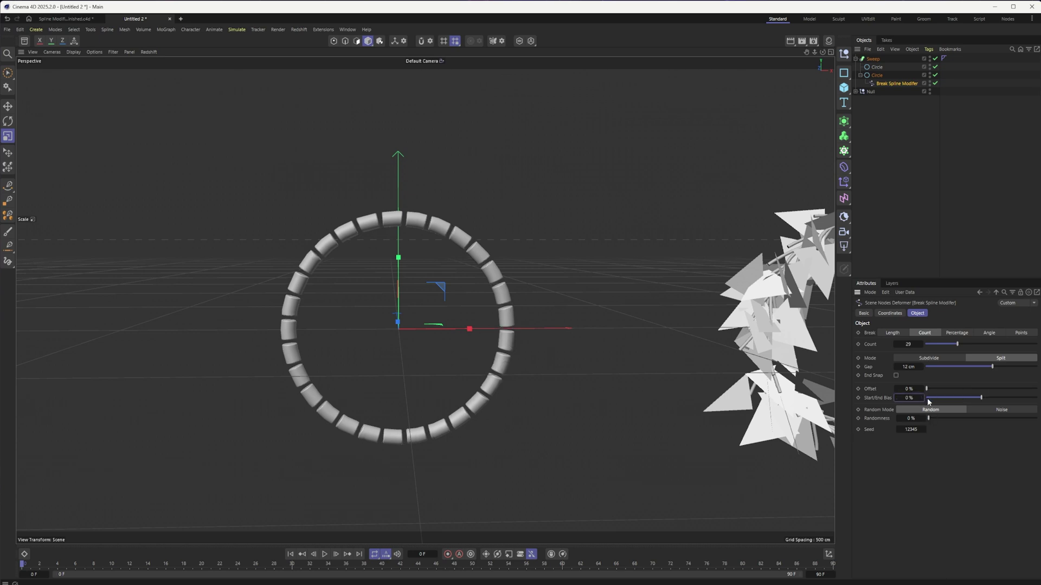
{"action": "left_click_drag", "start_coordinate": [933, 421], "coordinate": [1002, 415]}
{"action": "left_click_drag", "start_coordinate": [400, 350], "coordinate": [503, 181], "text": "alt"}
{"action": "left_click_drag", "start_coordinate": [479, 389], "coordinate": [432, 364], "text": "alt"}
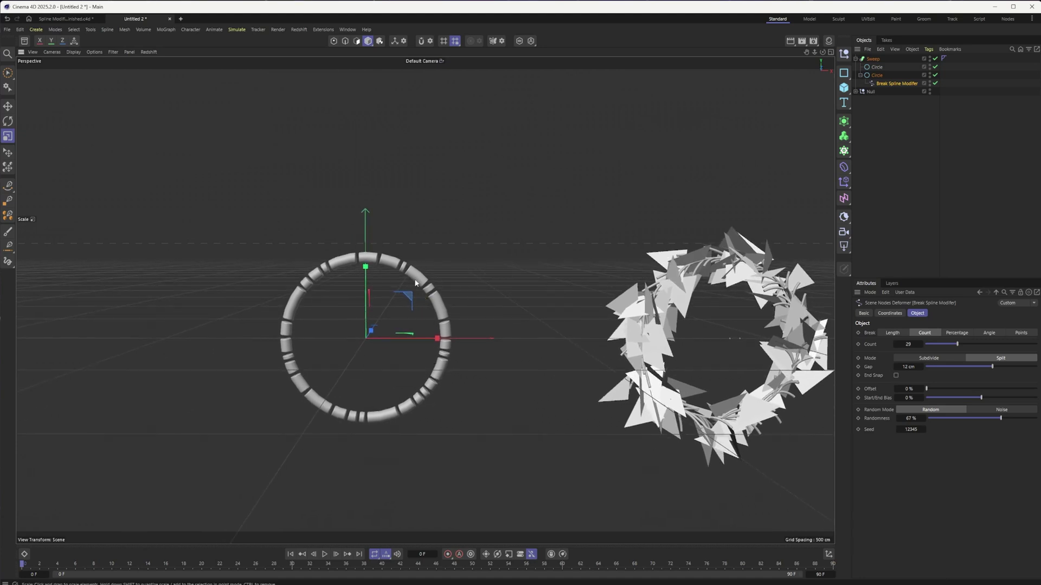
Step: Group the Sweep into a null and move it along X towards the leaf wreath
{"action": "left_click", "coordinate": [874, 59]}
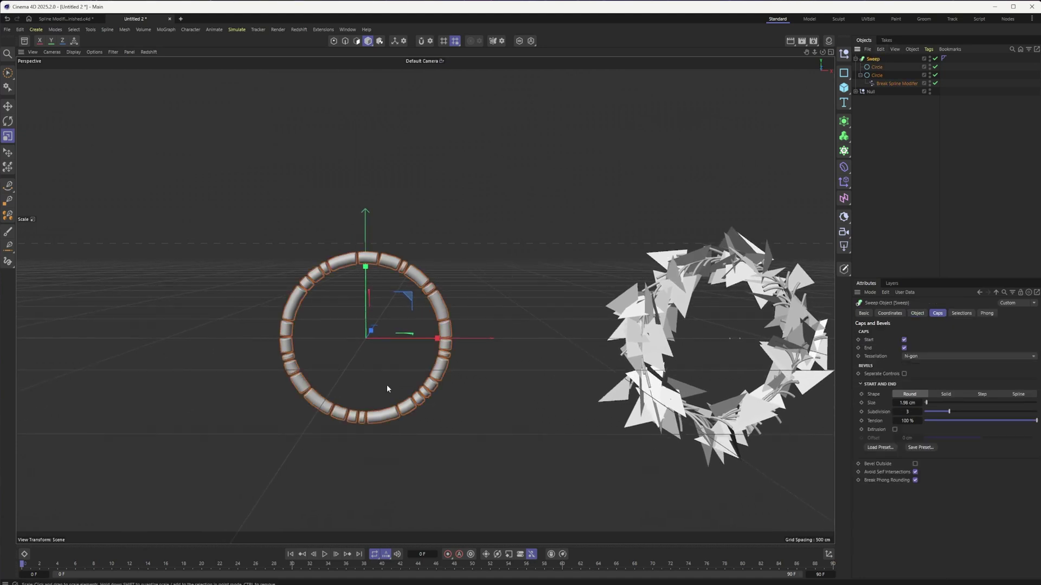
{"action": "key", "text": "e"}
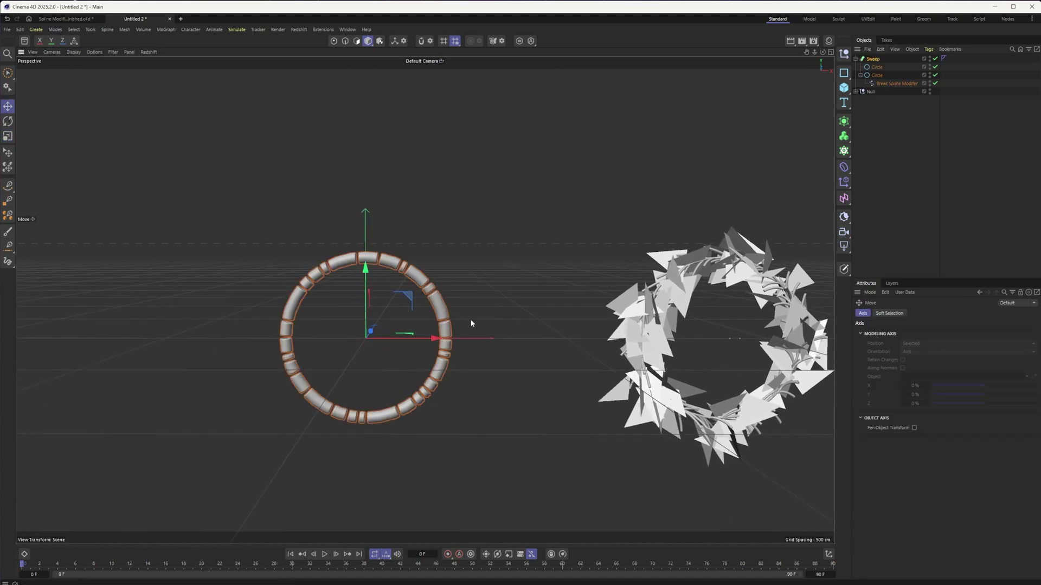
{"action": "right_click", "coordinate": [871, 59]}
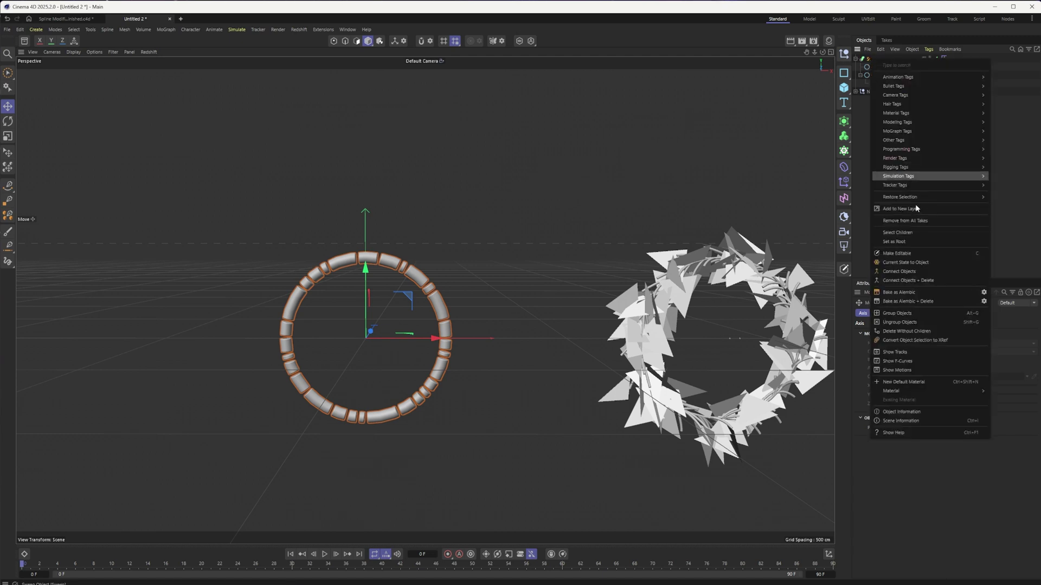
{"action": "left_click", "coordinate": [909, 315]}
{"action": "left_click_drag", "start_coordinate": [423, 338], "coordinate": [550, 333]}
{"action": "right_click_drag", "start_coordinate": [550, 332], "coordinate": [532, 346], "text": "alt"}
{"action": "middle_click_drag", "start_coordinate": [532, 346], "coordinate": [514, 351], "text": "alt"}
{"action": "mouse_move", "coordinate": [514, 351]}
{"action": "left_mouse_down", "text": "alt"}
{"action": "mouse_move", "coordinate": [502, 346]}
{"action": "mouse_move", "coordinate": [516, 341]}
{"action": "left_mouse_up", "text": "alt"}
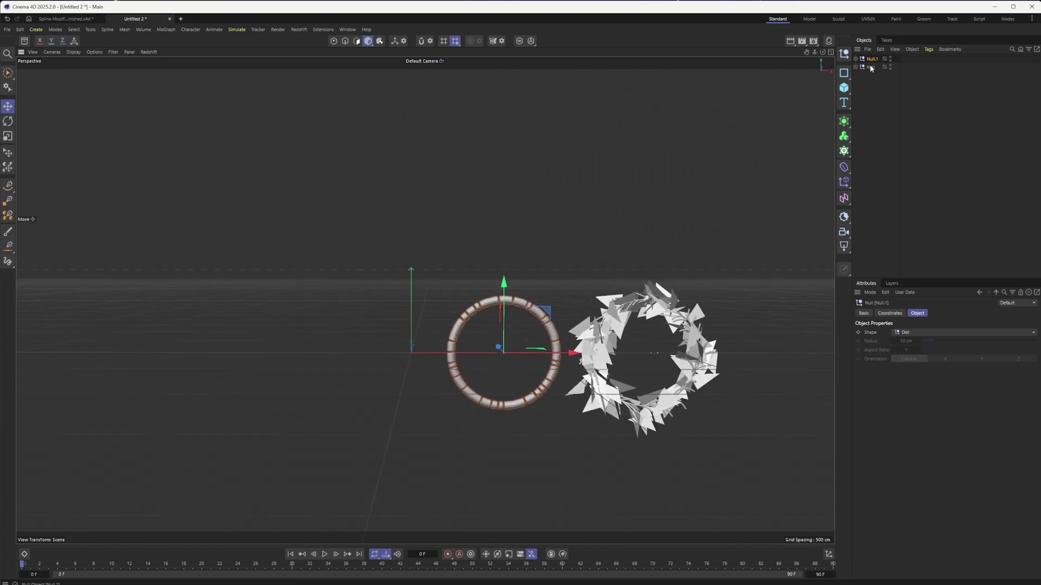
Step: Move both nulls, the broken ring and the wreath, further along X to clear the origin
{"action": "left_click", "coordinate": [871, 67]}
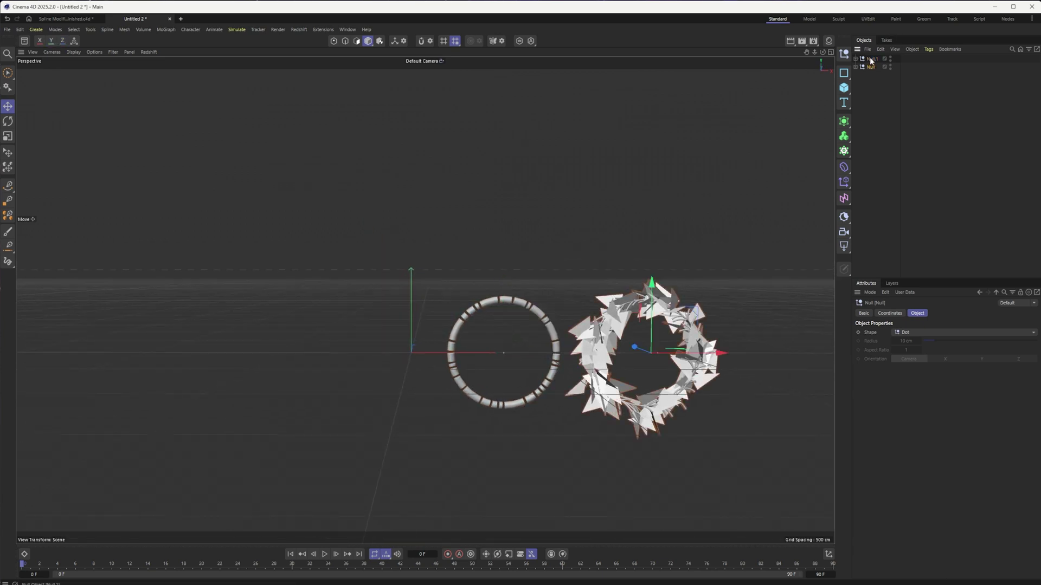
{"action": "left_click", "coordinate": [871, 59], "text": "shift"}
{"action": "left_click_drag", "start_coordinate": [644, 354], "coordinate": [763, 354]}
{"action": "left_click", "coordinate": [875, 88]}
Step: Add a Catenary Spline Modifier and a Line spline to the scene
{"action": "left_click", "coordinate": [844, 183]}
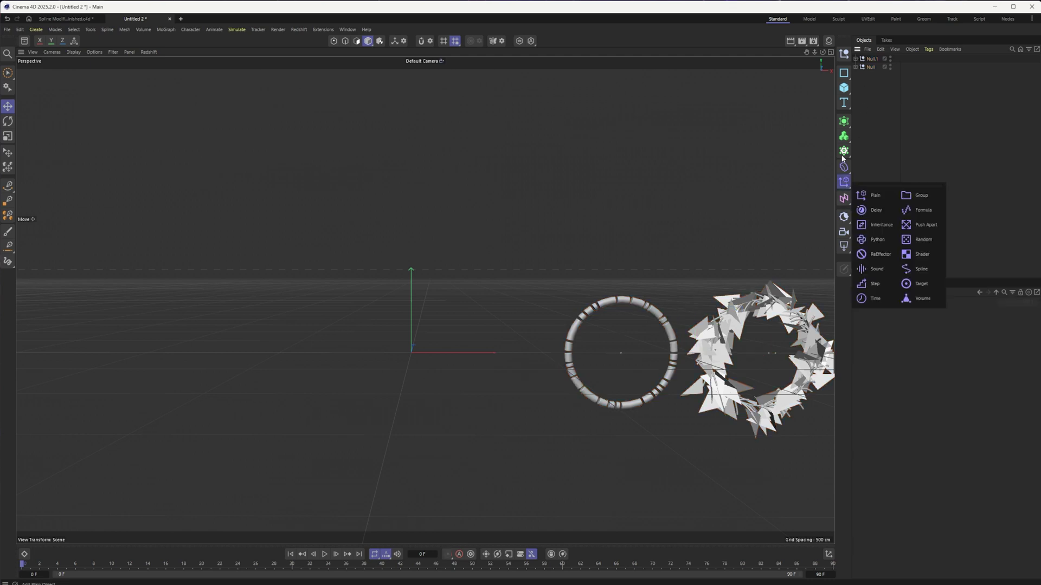
{"action": "left_click", "coordinate": [844, 167]}
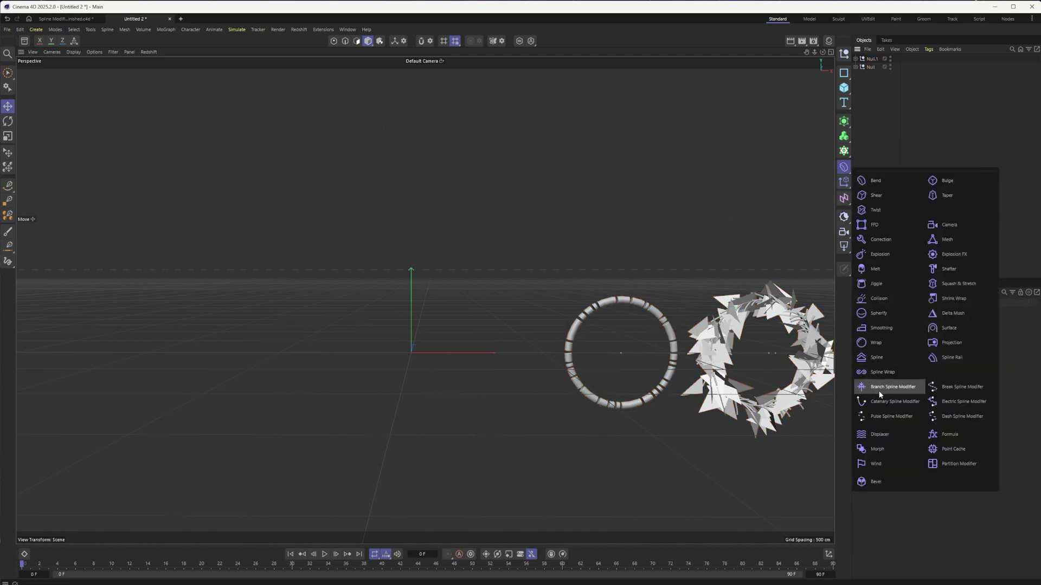
{"action": "left_click", "coordinate": [900, 402]}
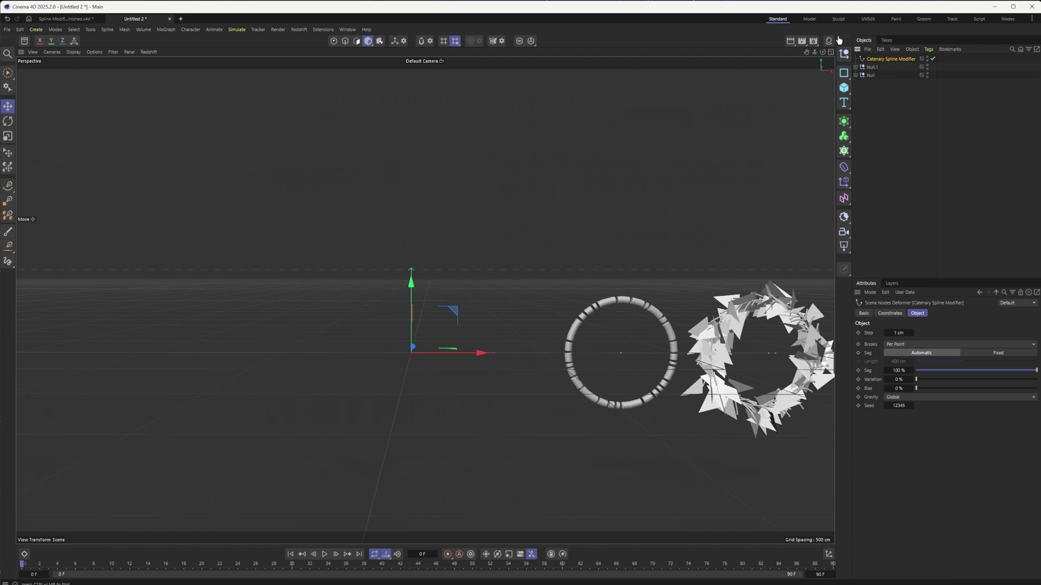
{"action": "left_click", "coordinate": [843, 72]}
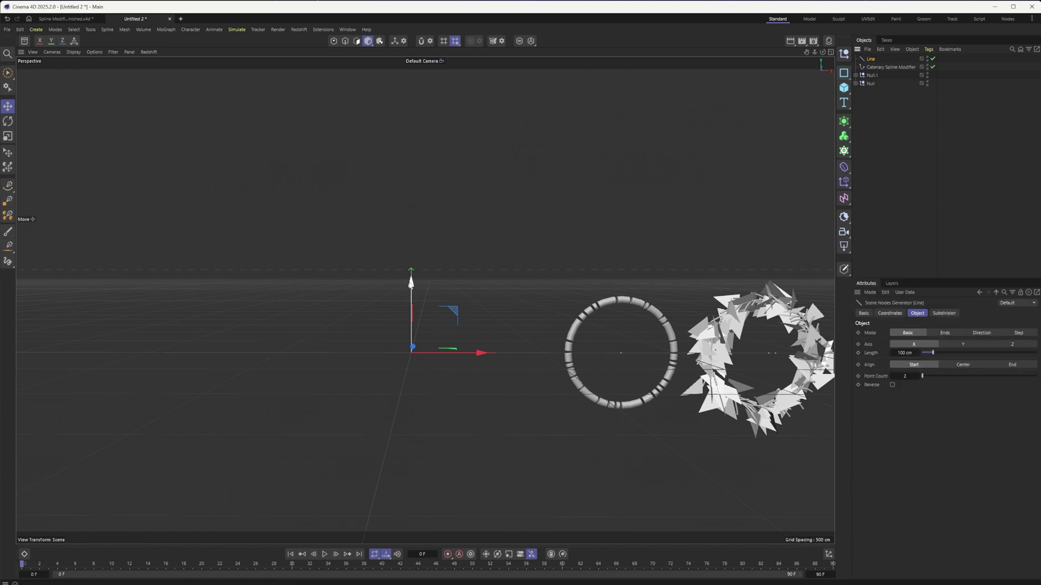
Step: Raise the Line above the origin, set its length to 646 cm and shift it slightly towards negative X
{"action": "left_click_drag", "start_coordinate": [411, 284], "coordinate": [411, 184]}
{"action": "left_click", "coordinate": [491, 191]}
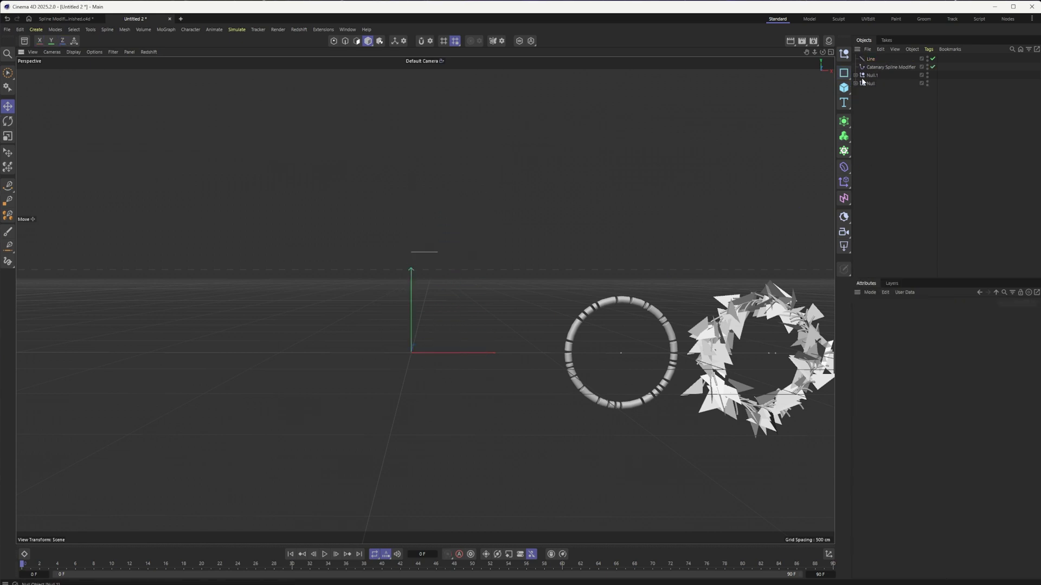
{"action": "left_click", "coordinate": [865, 59]}
{"action": "left_click_drag", "start_coordinate": [934, 352], "coordinate": [996, 352]}
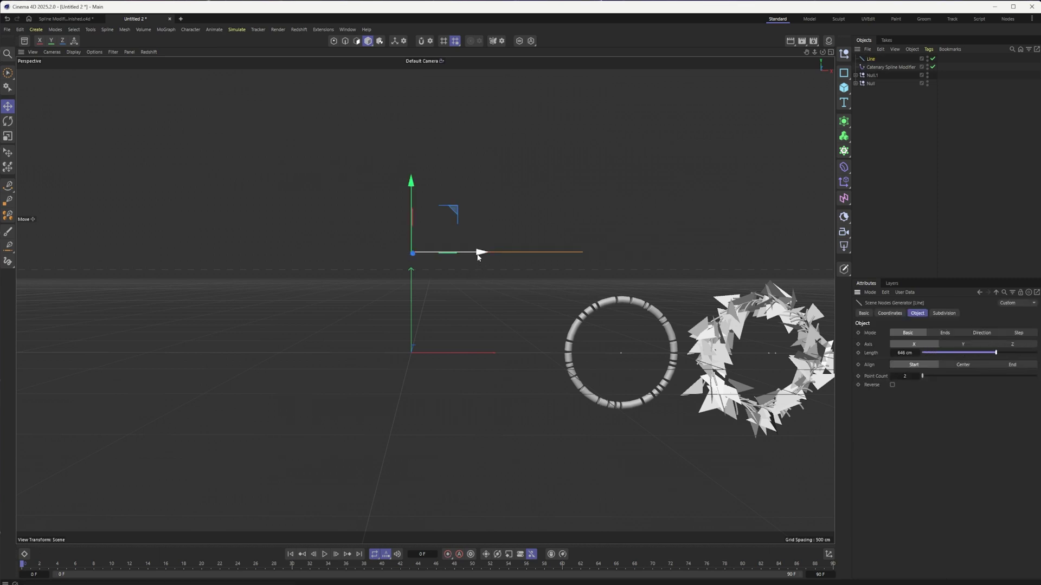
{"action": "left_click_drag", "start_coordinate": [477, 253], "coordinate": [435, 254]}
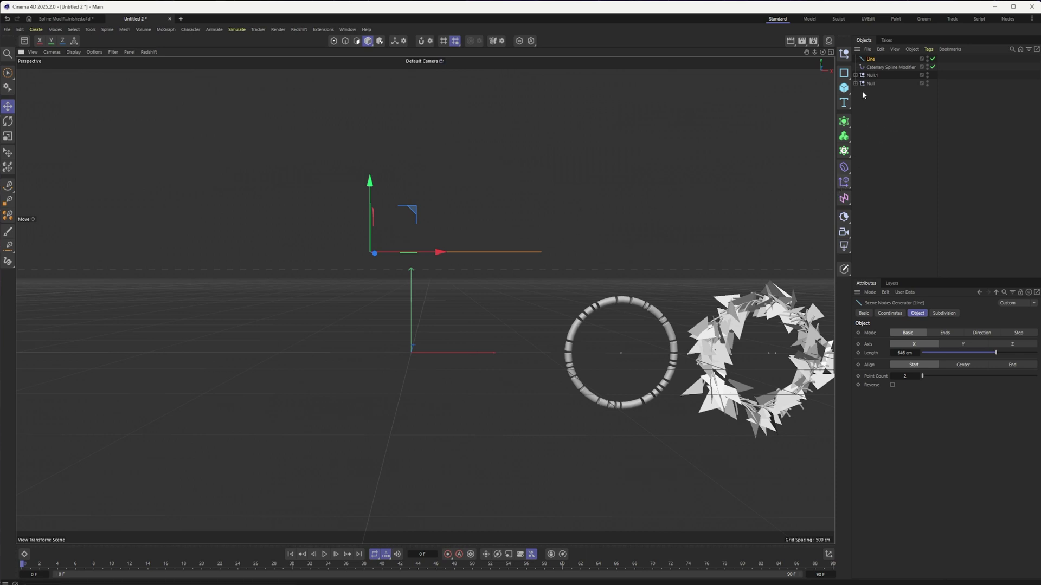
Step: Make the Catenary Spline Modifier a child of the Line
{"action": "left_click", "coordinate": [874, 68]}
{"action": "left_click_drag", "start_coordinate": [873, 62], "coordinate": [871, 60]}
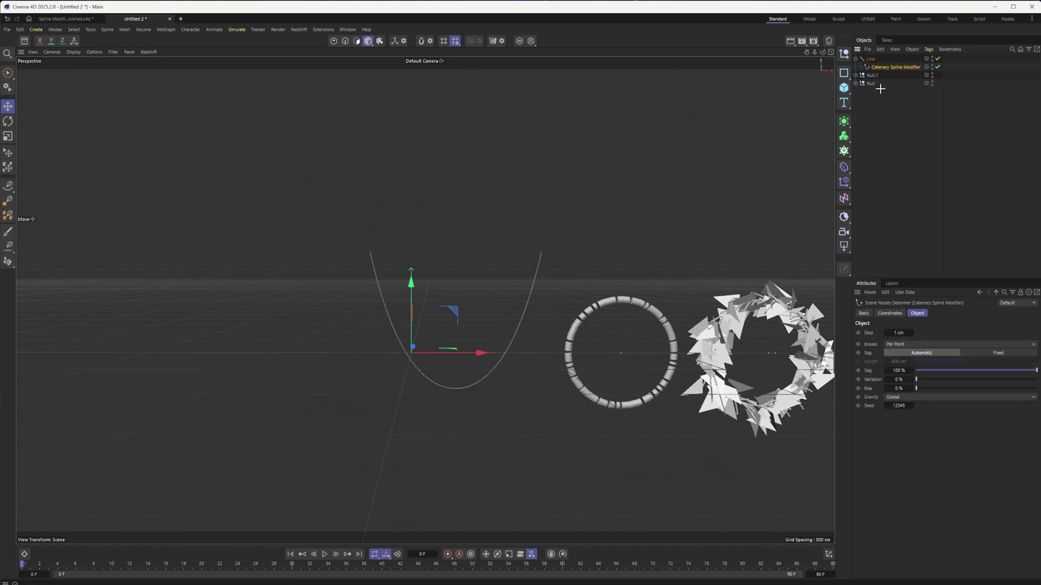
Step: Try the Line's Ends, Direction and Step modes, returning it to Basic
{"action": "left_click", "coordinate": [870, 60]}
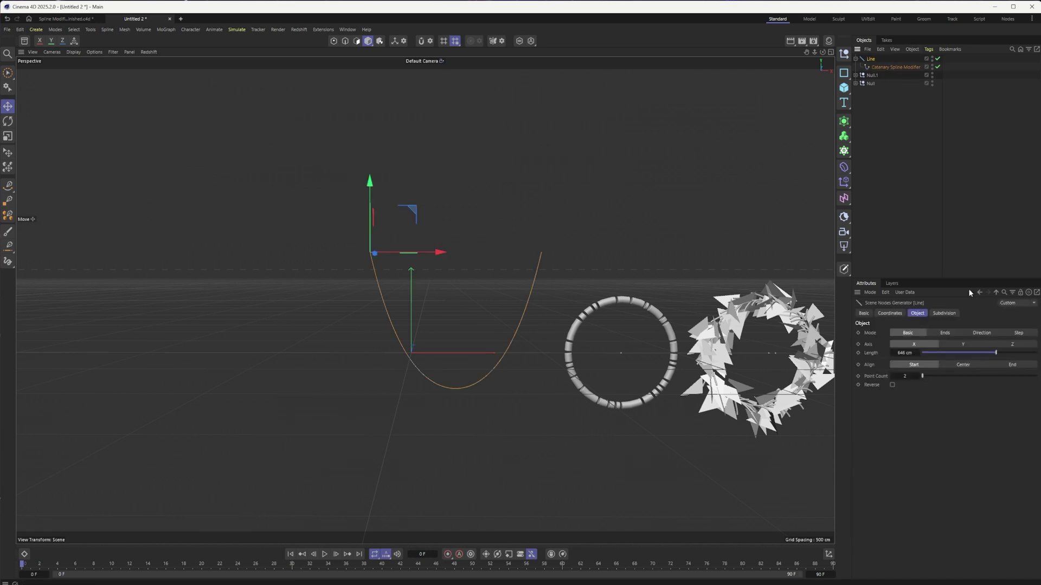
{"action": "left_click", "coordinate": [924, 334]}
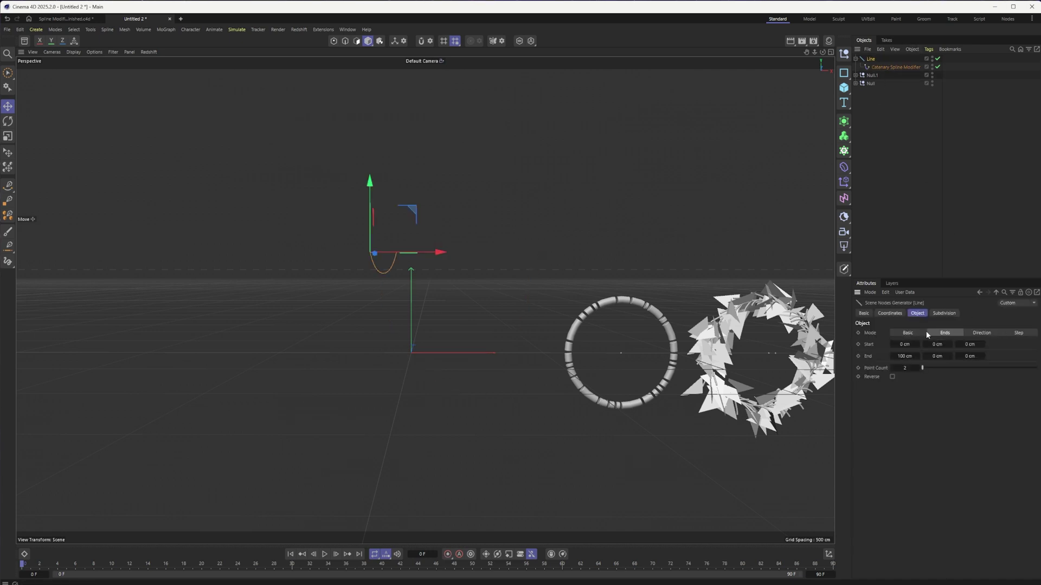
{"action": "left_click", "coordinate": [909, 335]}
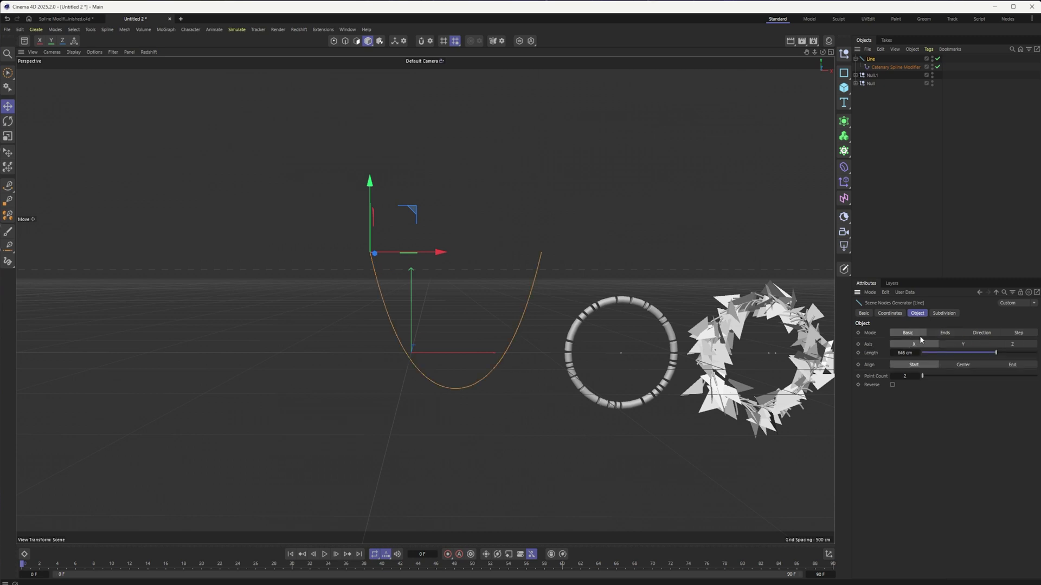
{"action": "left_click", "coordinate": [949, 335]}
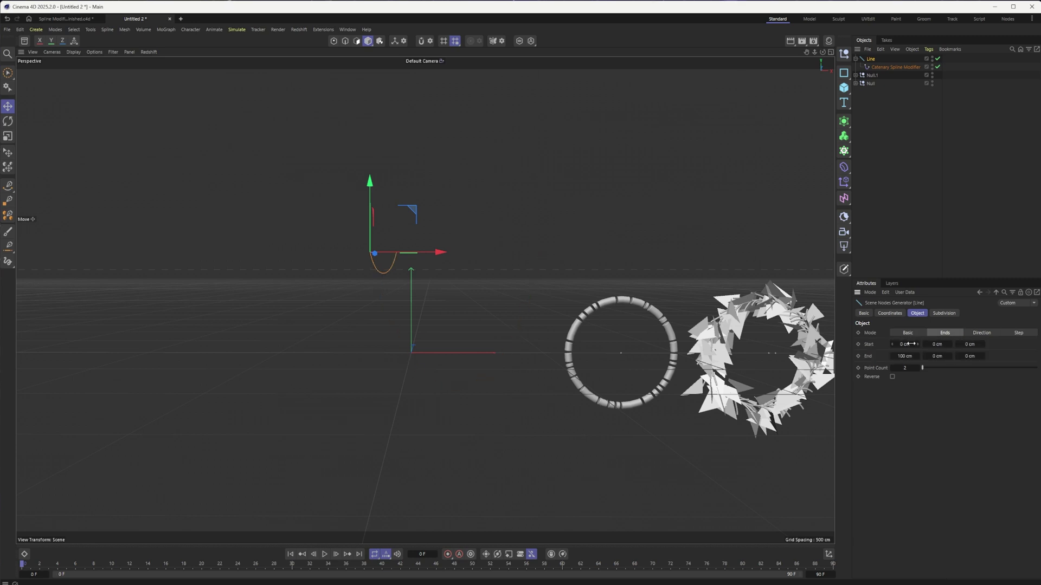
{"action": "left_click", "coordinate": [981, 334]}
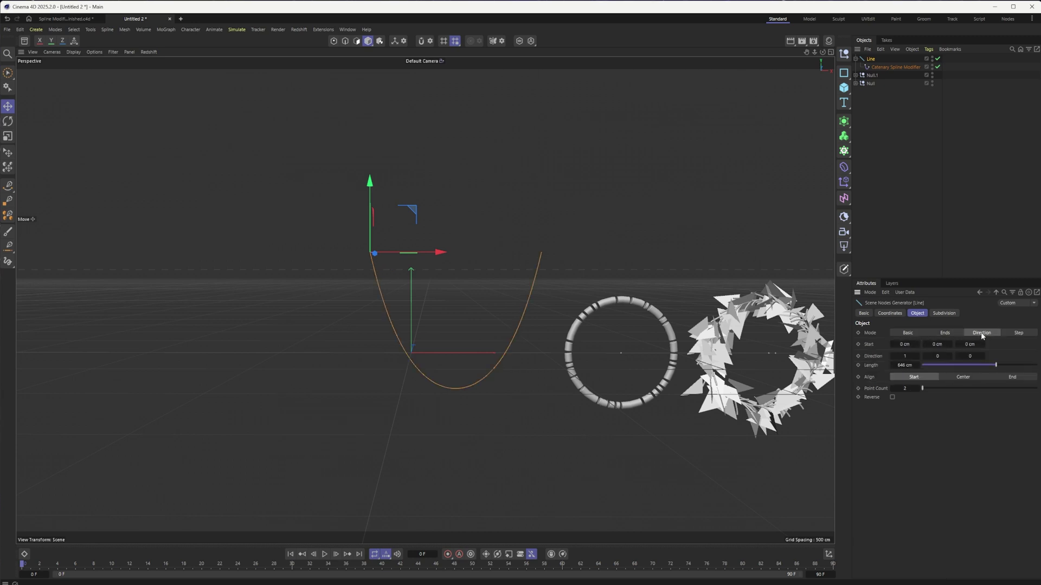
{"action": "mouse_move", "coordinate": [996, 363]}
{"action": "left_mouse_down"}
{"action": "mouse_move", "coordinate": [957, 365]}
{"action": "mouse_move", "coordinate": [998, 364]}
{"action": "left_mouse_up"}
{"action": "left_click", "coordinate": [1010, 336]}
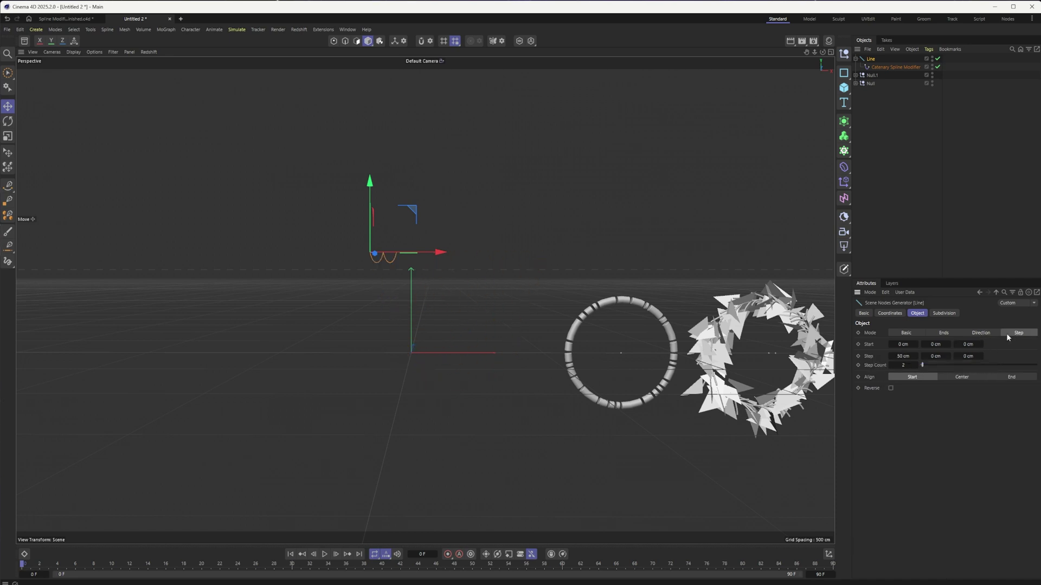
{"action": "left_click", "coordinate": [905, 333]}
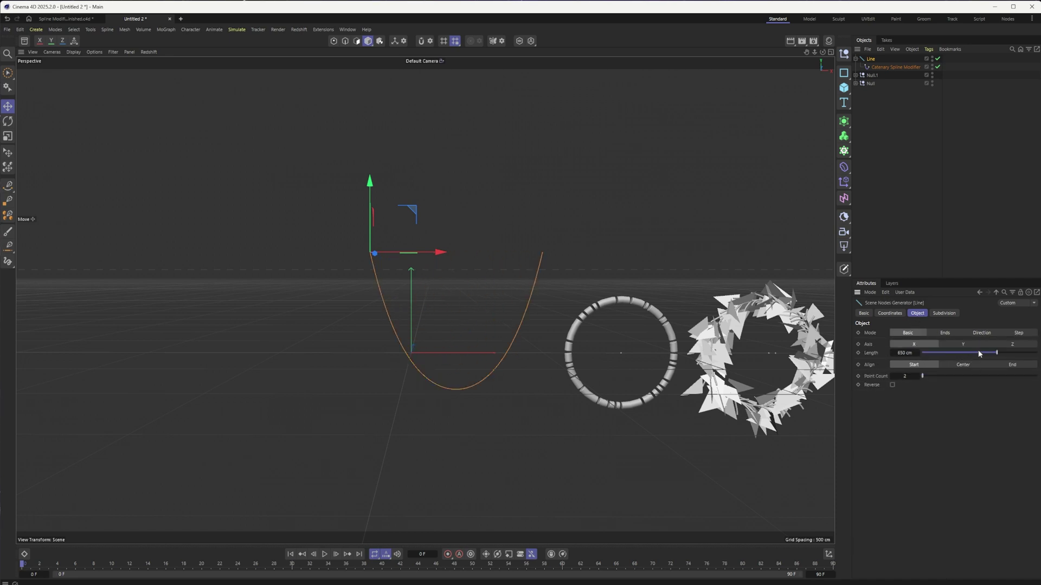
Step: Set the Line's length to 674 cm, try the Y axis and return it to X
{"action": "mouse_move", "coordinate": [997, 353]}
{"action": "left_mouse_down"}
{"action": "mouse_move", "coordinate": [957, 355]}
{"action": "mouse_move", "coordinate": [1017, 356]}
{"action": "mouse_move", "coordinate": [964, 358]}
{"action": "mouse_move", "coordinate": [1001, 357]}
{"action": "left_mouse_up"}
{"action": "left_click", "coordinate": [961, 346]}
{"action": "left_click_drag", "start_coordinate": [287, 359], "coordinate": [441, 335], "text": "alt"}
{"action": "middle_click_drag", "start_coordinate": [442, 331], "coordinate": [743, 460], "text": "alt"}
{"action": "left_click_drag", "start_coordinate": [742, 459], "coordinate": [775, 463], "text": "alt"}
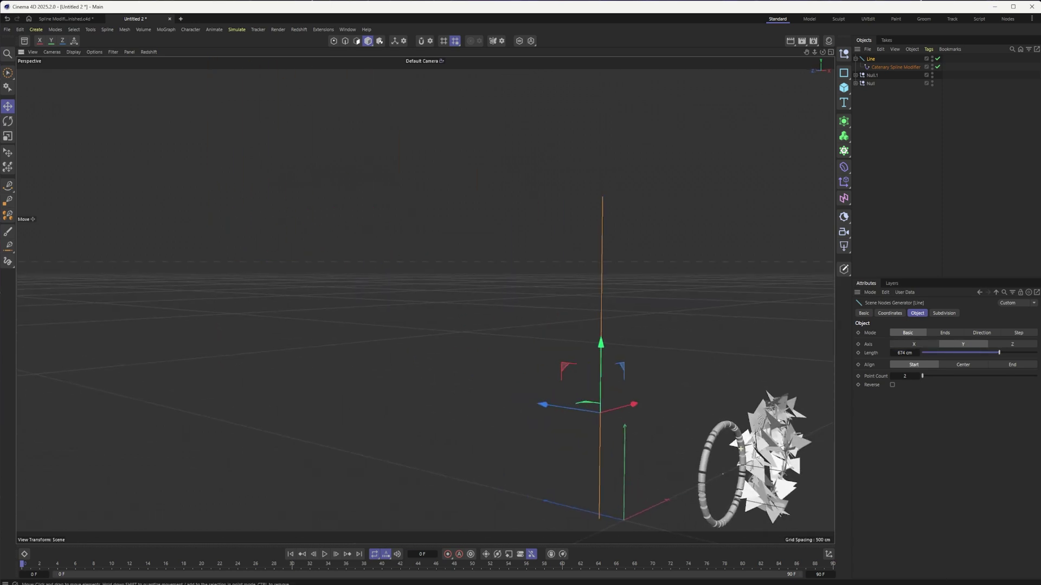
{"action": "left_click", "coordinate": [929, 343]}
{"action": "left_click_drag", "start_coordinate": [606, 437], "coordinate": [324, 347], "text": "alt"}
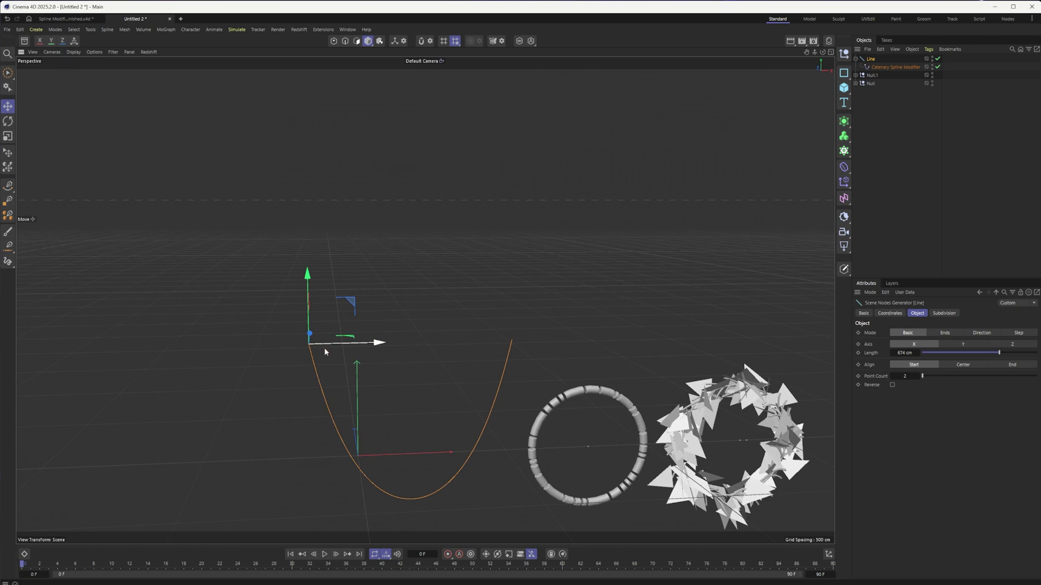
Step: Turn the Catenary Spline Modifier off and on again to compare the straight and sagging line
{"action": "left_click", "coordinate": [937, 66]}
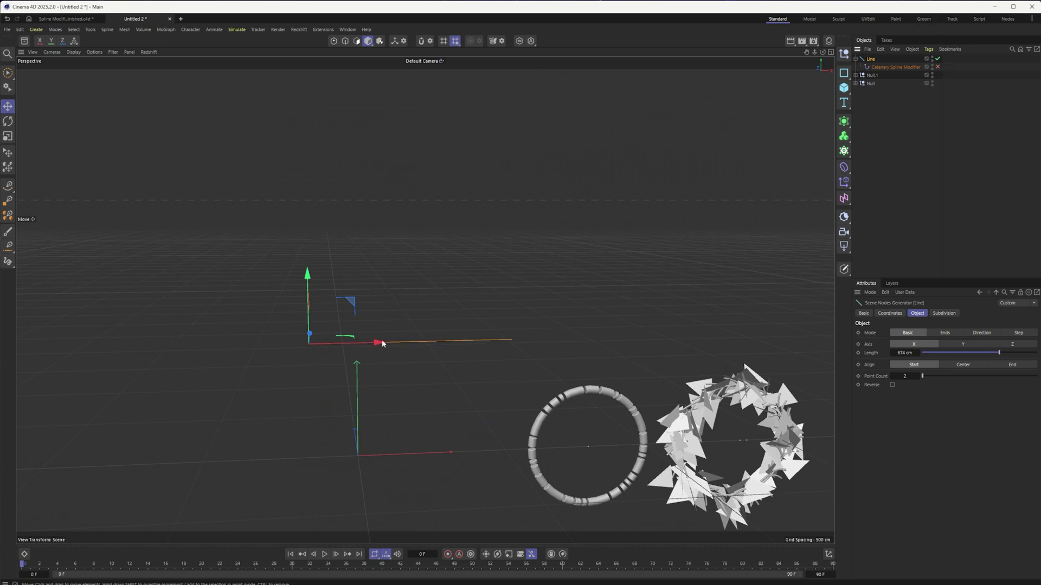
{"action": "left_click", "coordinate": [937, 67]}
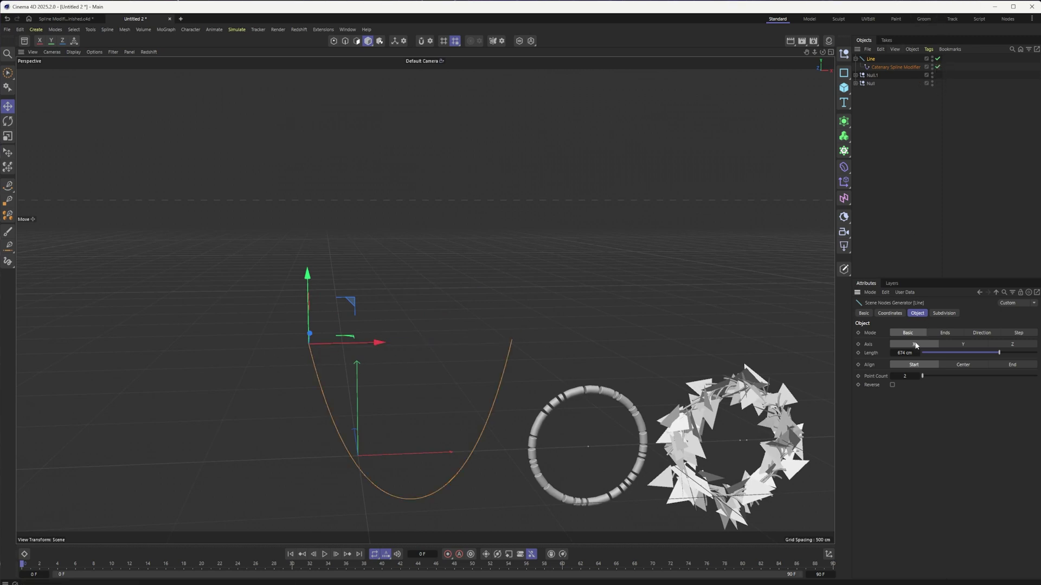
{"action": "middle_click_drag", "start_coordinate": [638, 386], "coordinate": [653, 293], "text": "alt"}
{"action": "left_click_drag", "start_coordinate": [554, 329], "coordinate": [538, 326], "text": "alt"}
{"action": "middle_click_drag", "start_coordinate": [603, 331], "coordinate": [596, 358], "text": "alt"}
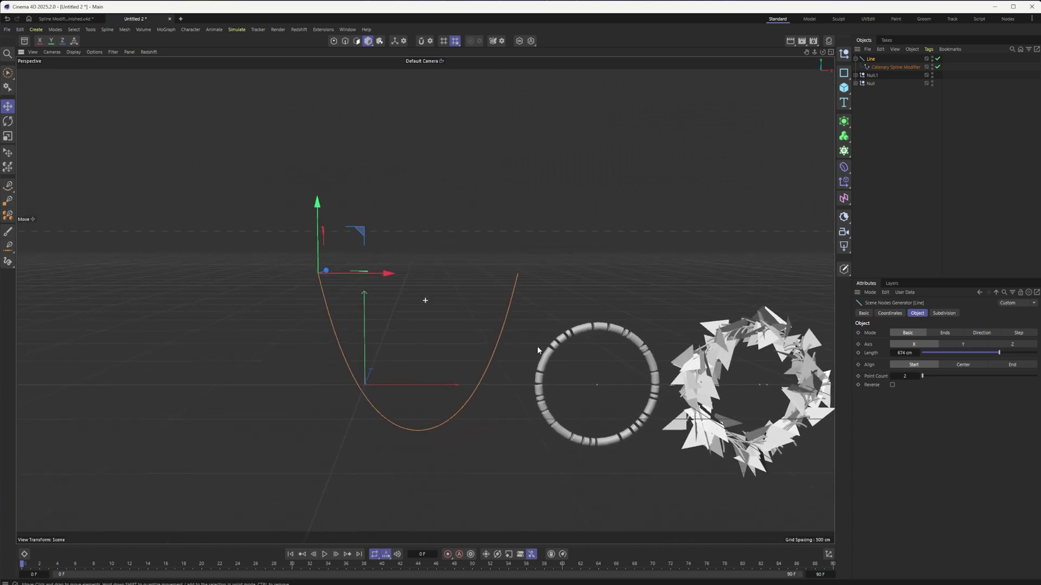
Step: Shorten the Line to about 388 cm, try its Ends mode, inspect the modifier and undo the last changes
{"action": "left_click_drag", "start_coordinate": [999, 353], "coordinate": [966, 353]}
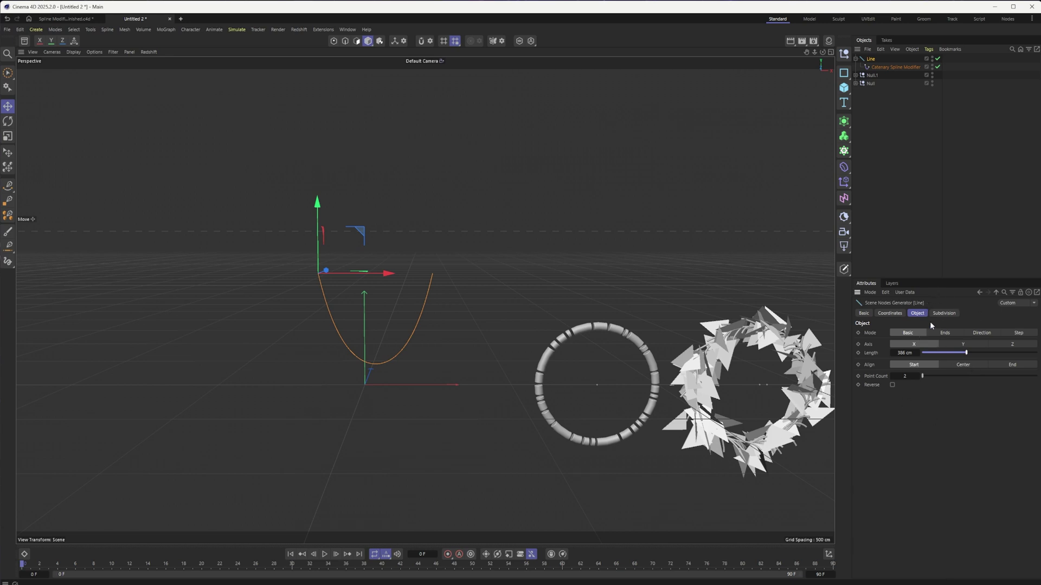
{"action": "left_click", "coordinate": [946, 333]}
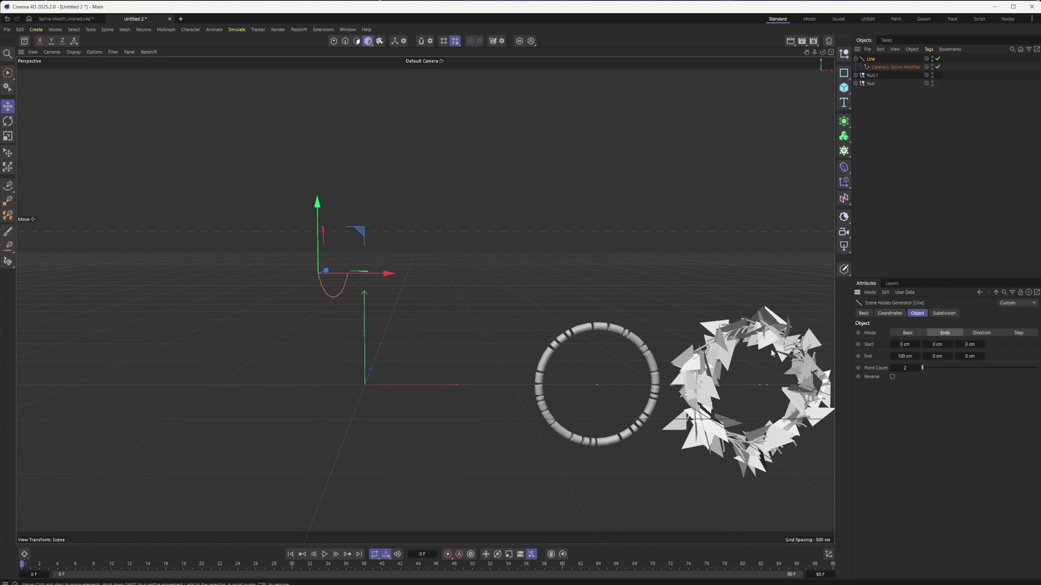
{"action": "left_click", "coordinate": [884, 68]}
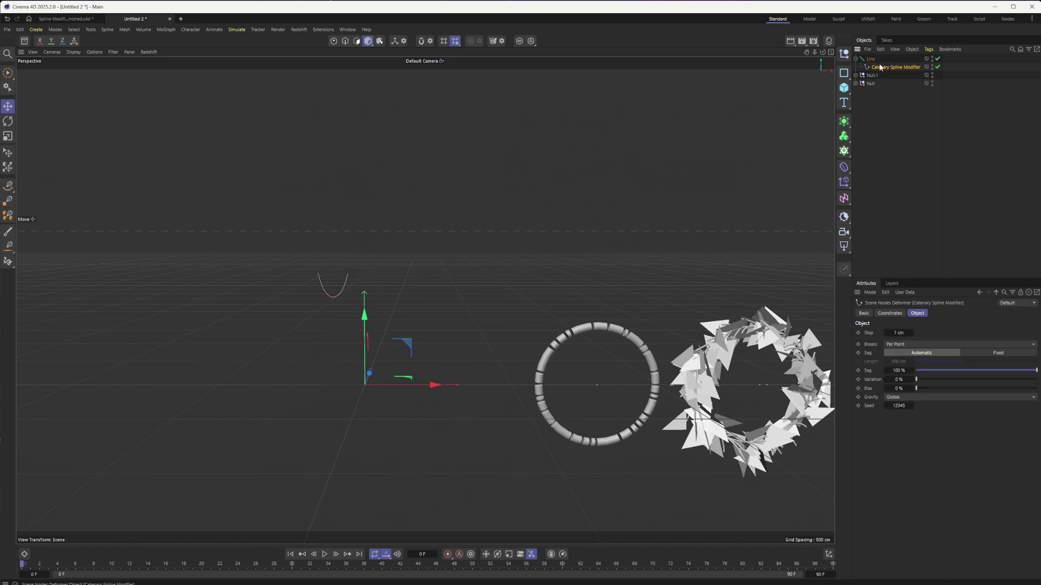
{"action": "left_click", "coordinate": [880, 102]}
{"action": "left_click", "coordinate": [880, 68]}
{"action": "key", "text": "ctrl+z"}
{"action": "key", "text": "ctrl+z"}
{"action": "key", "text": "ctrl+z"}
Step: Use the Line's Basic mode with a length of 579 cm and a point count of 14
{"action": "left_click", "coordinate": [906, 331]}
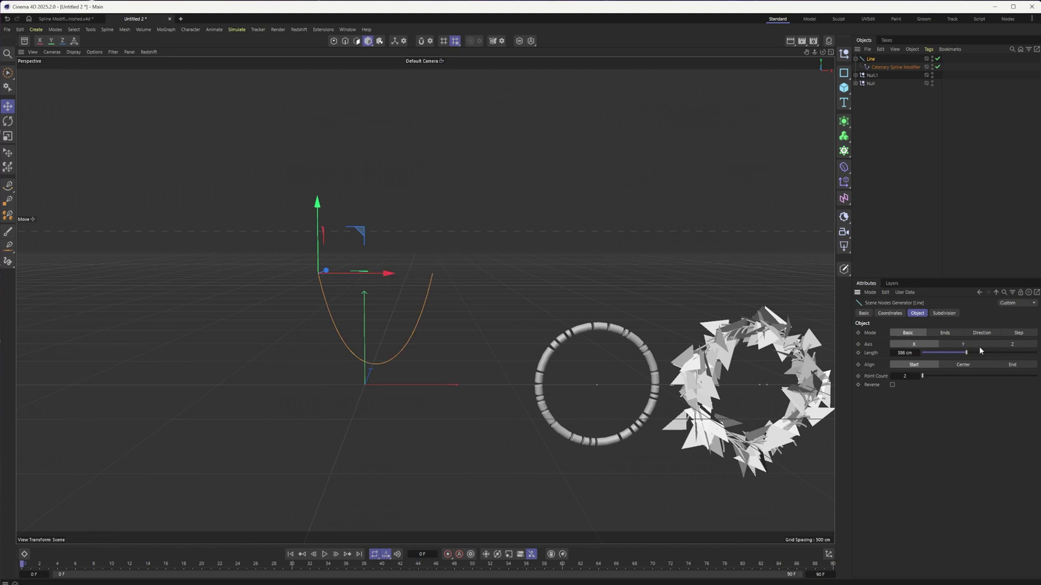
{"action": "left_click_drag", "start_coordinate": [963, 353], "coordinate": [988, 353]}
{"action": "mouse_move", "coordinate": [922, 375]}
{"action": "left_mouse_down"}
{"action": "mouse_move", "coordinate": [948, 375]}
{"action": "mouse_move", "coordinate": [935, 375]}
{"action": "left_mouse_up"}
Step: Try the Line's Start, Center and End alignments, leaving it on End
{"action": "left_click", "coordinate": [962, 366]}
{"action": "left_click", "coordinate": [1001, 367]}
{"action": "left_click", "coordinate": [972, 364]}
{"action": "left_click", "coordinate": [912, 365]}
{"action": "left_click", "coordinate": [978, 365]}
{"action": "left_click", "coordinate": [1023, 366]}
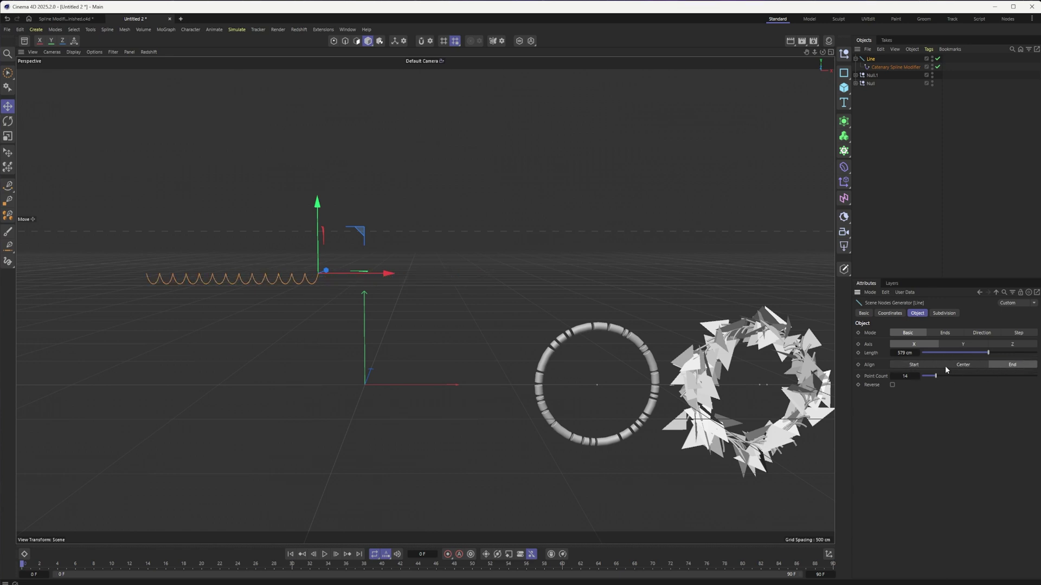
{"action": "left_click", "coordinate": [945, 366]}
{"action": "left_click", "coordinate": [930, 366]}
{"action": "left_click", "coordinate": [945, 365]}
{"action": "left_click", "coordinate": [996, 366]}
Step: Reduce the Line to 5 points and a length of about 249 cm, and align it to Start
{"action": "left_click_drag", "start_coordinate": [937, 378], "coordinate": [926, 381]}
{"action": "middle_click_drag", "start_coordinate": [497, 336], "coordinate": [568, 342], "text": "alt"}
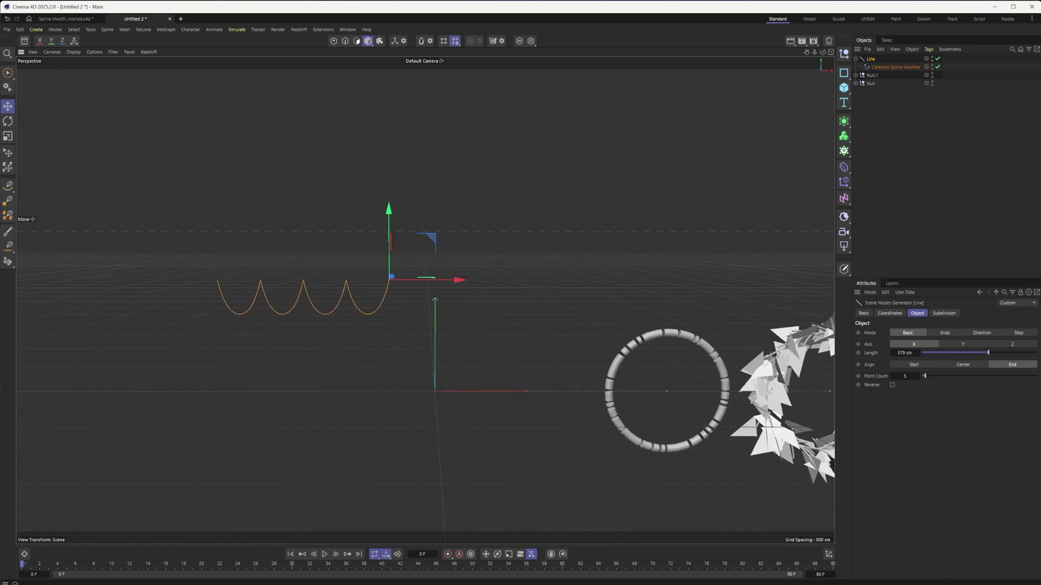
{"action": "left_click_drag", "start_coordinate": [982, 354], "coordinate": [951, 358]}
{"action": "left_click", "coordinate": [914, 364]}
{"action": "middle_click_drag", "start_coordinate": [795, 413], "coordinate": [695, 416], "text": "alt"}
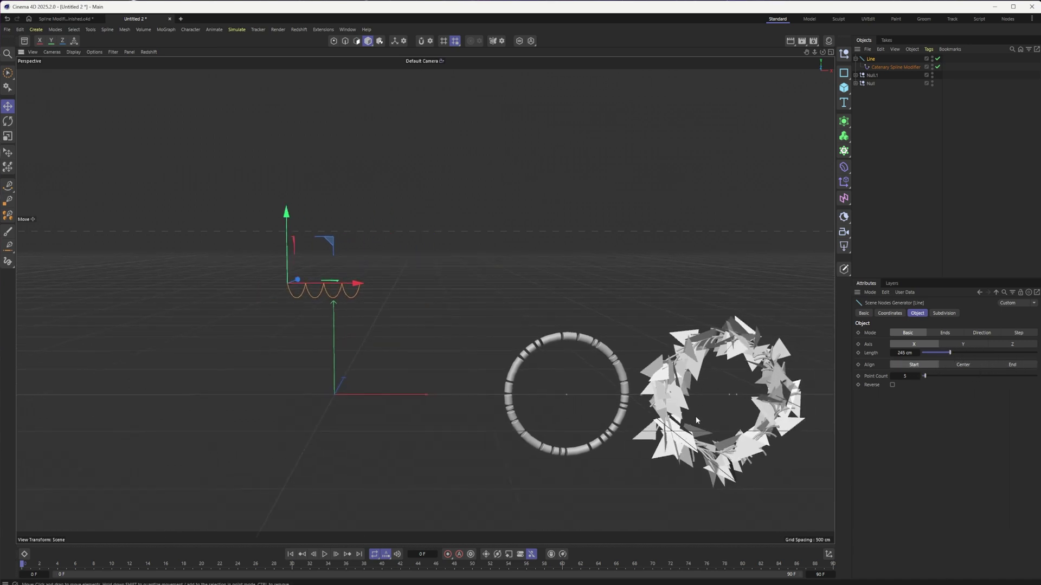
{"action": "right_click_drag", "start_coordinate": [662, 438], "coordinate": [571, 407], "text": "alt"}
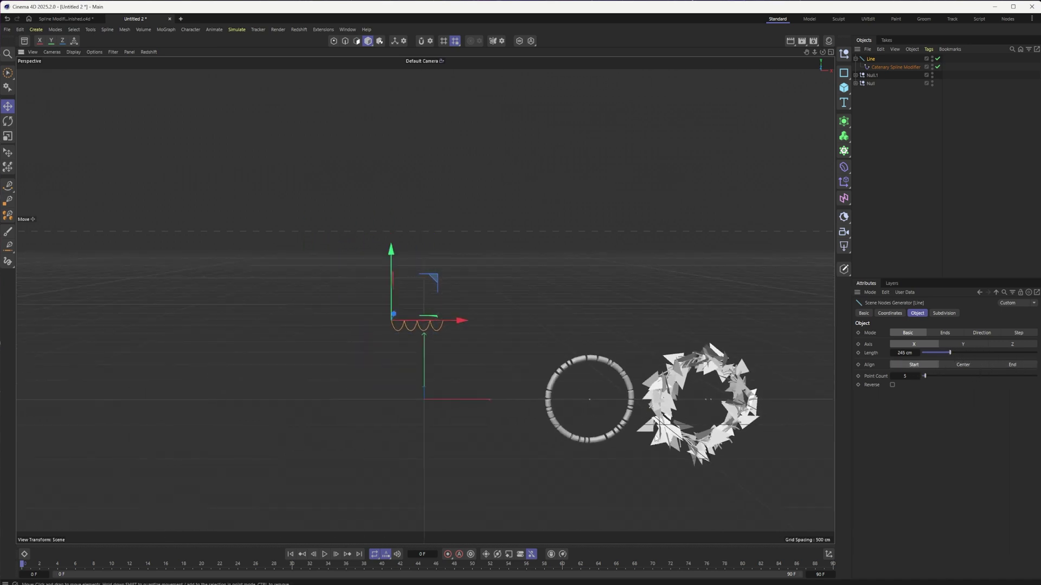
Step: Move the scalloped Line along X to the other side of the vertical world axis
{"action": "middle_click_drag", "start_coordinate": [574, 421], "coordinate": [515, 389], "text": "alt"}
{"action": "right_click_drag", "start_coordinate": [516, 389], "coordinate": [533, 382], "text": "alt"}
{"action": "scroll", "coordinate": [532, 386], "scroll_direction": "up", "scroll_amount": 2}
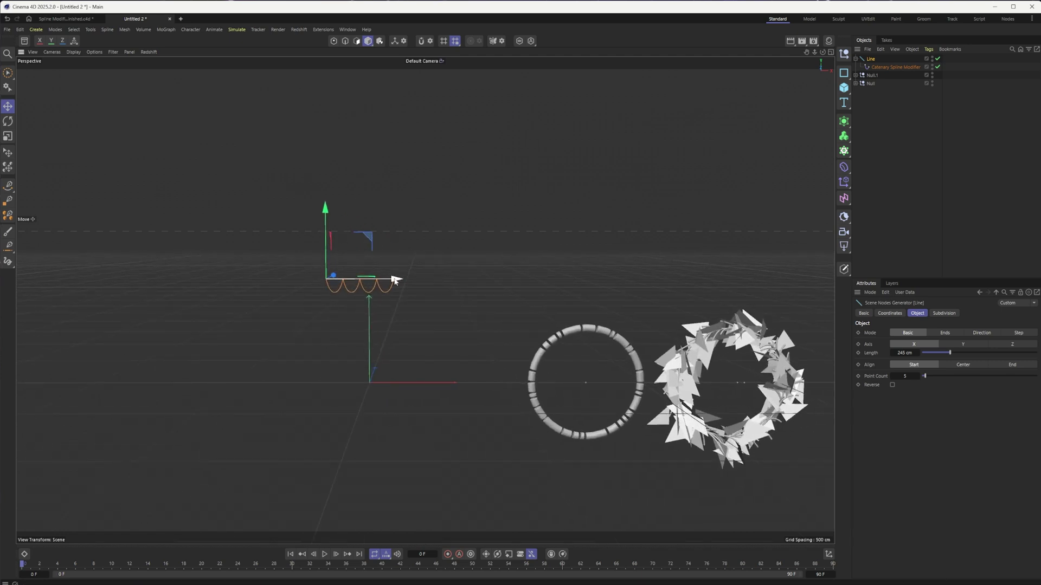
{"action": "left_click_drag", "start_coordinate": [395, 283], "coordinate": [502, 273]}
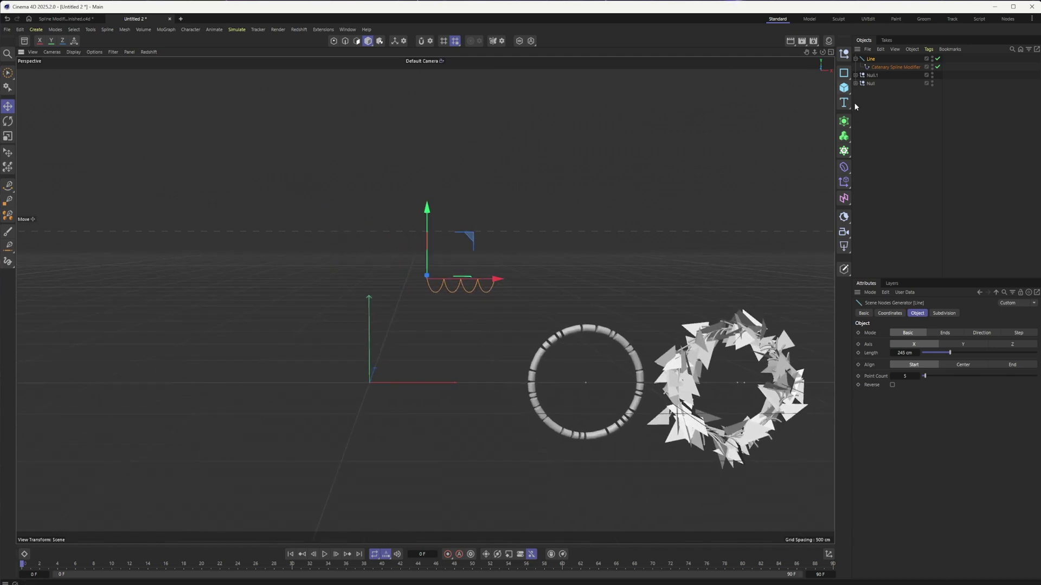
Step: Sweep the sagging Line with a scaled-down Circle spline as its profile
{"action": "left_click", "coordinate": [844, 121]}
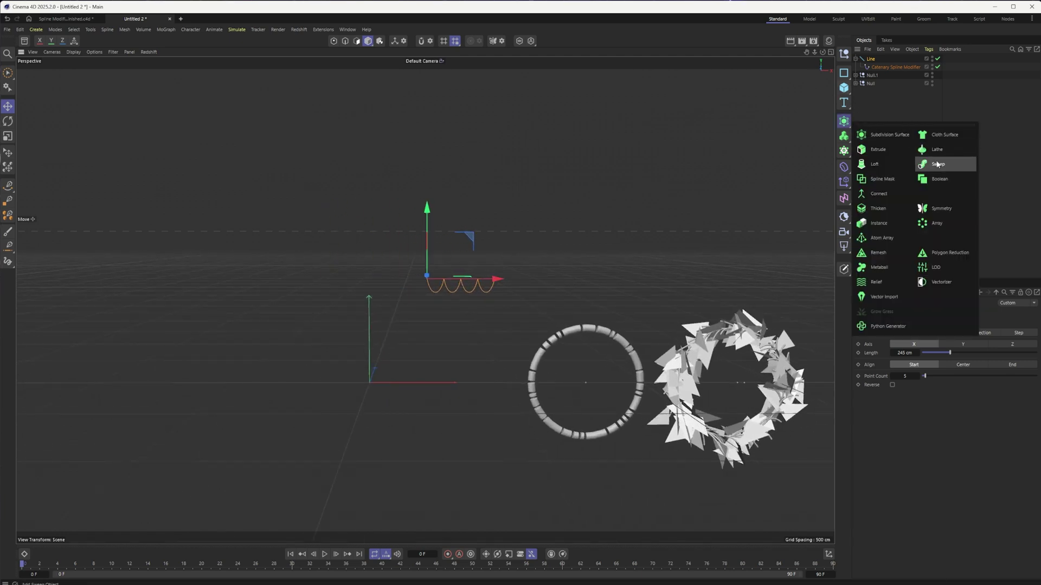
{"action": "left_click", "coordinate": [937, 164], "text": "alt"}
{"action": "left_click", "coordinate": [844, 72]}
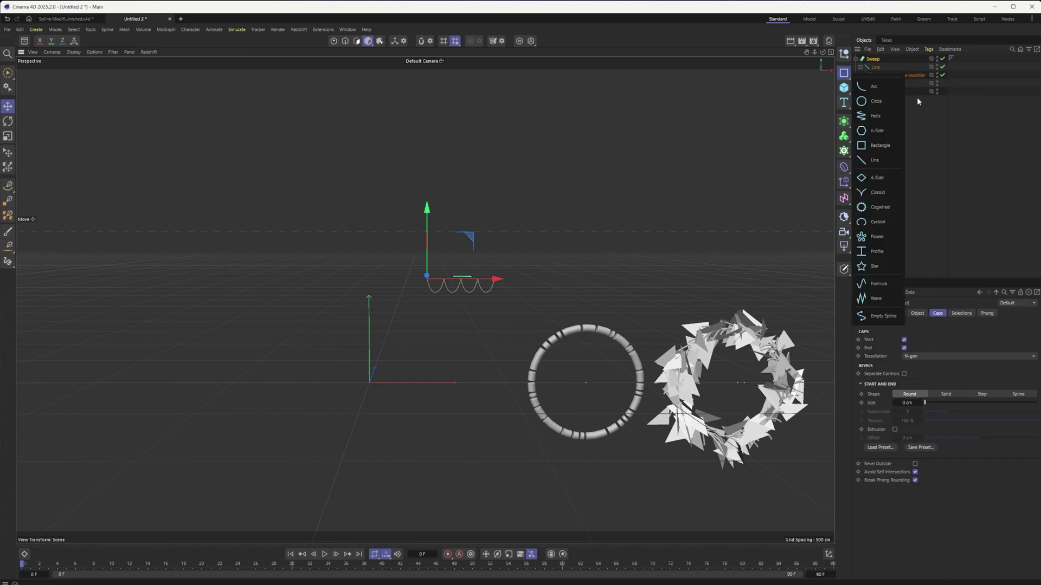
{"action": "left_click", "coordinate": [867, 102]}
{"action": "key", "text": "t"}
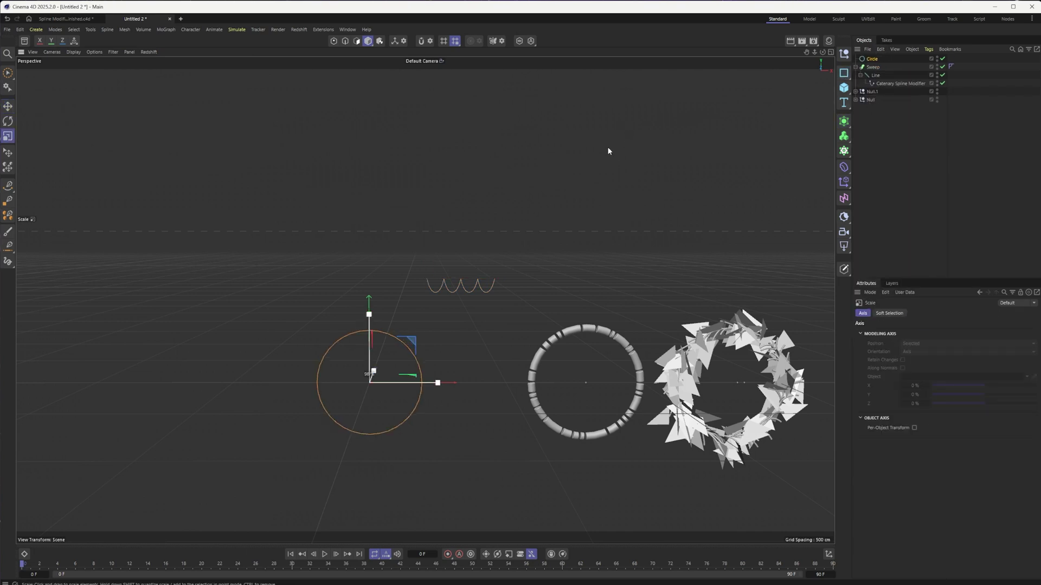
{"action": "left_click_drag", "start_coordinate": [586, 156], "coordinate": [360, 238]}
{"action": "left_click_drag", "start_coordinate": [872, 60], "coordinate": [874, 69]}
{"action": "left_click_drag", "start_coordinate": [560, 191], "coordinate": [353, 228]}
{"action": "scroll", "coordinate": [585, 310], "scroll_direction": "down", "scroll_amount": 3}
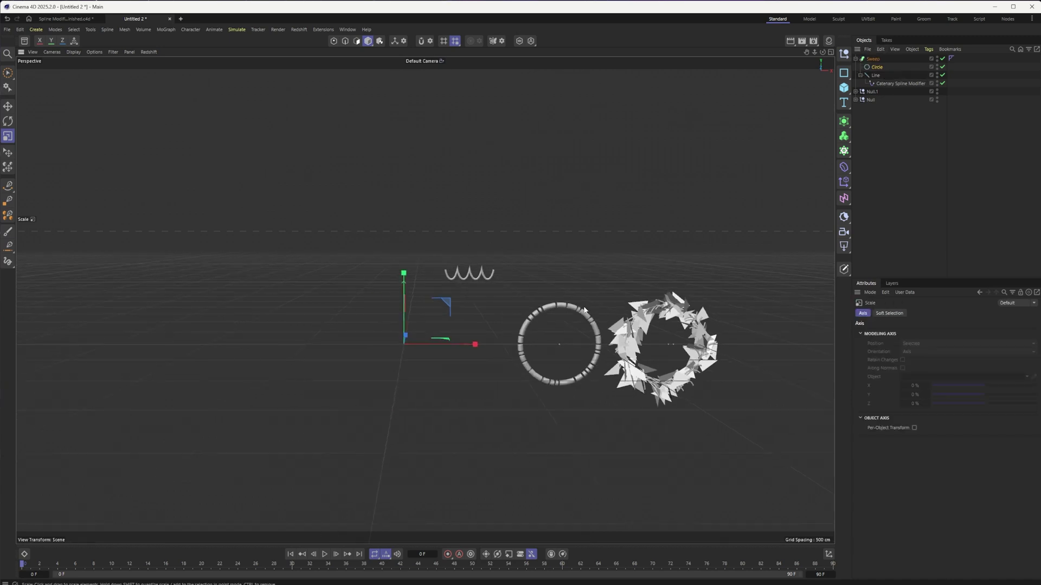
{"action": "middle_click_drag", "start_coordinate": [584, 310], "coordinate": [426, 334], "text": "alt"}
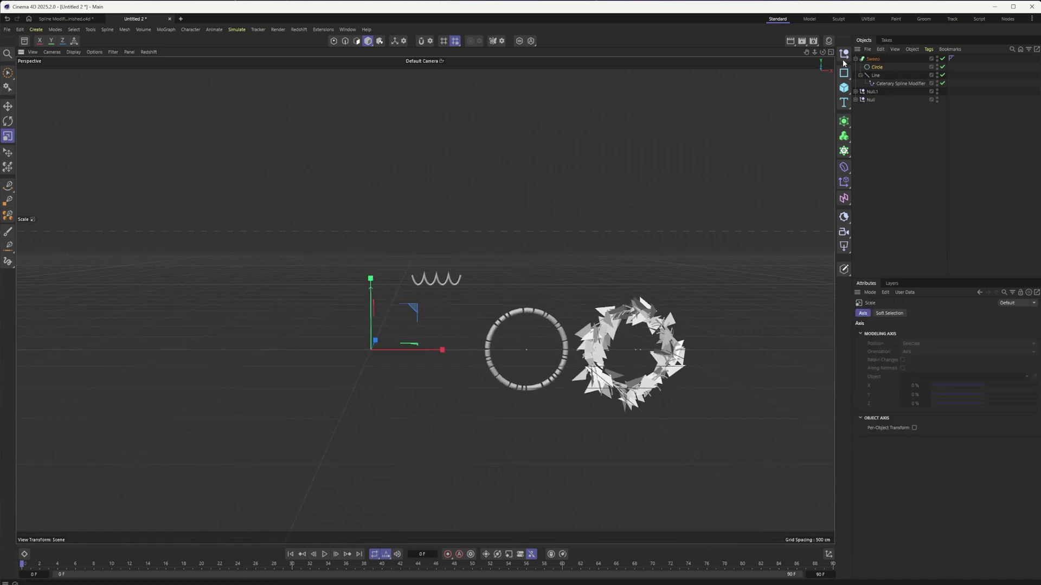
Step: Group the Line's Sweep into a null and move it along X toward the broken ring
{"action": "left_click", "coordinate": [855, 59]}
{"action": "right_click", "coordinate": [879, 61]}
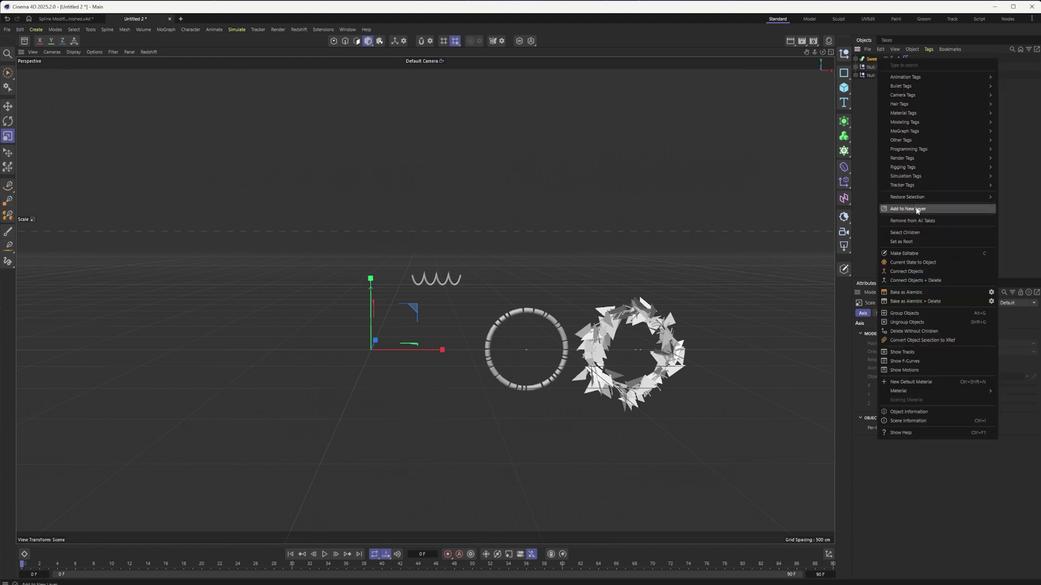
{"action": "left_click", "coordinate": [920, 315]}
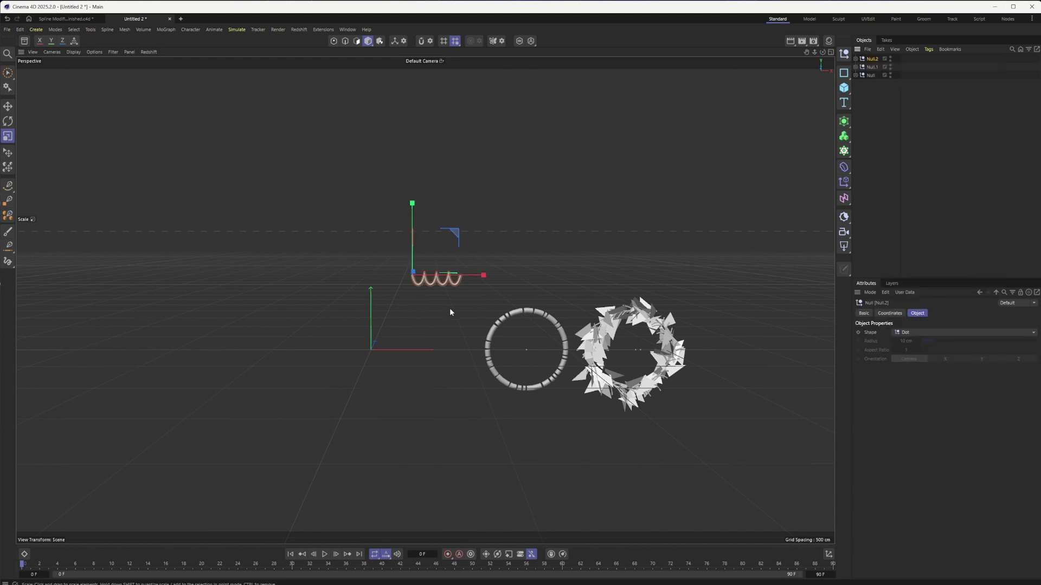
{"action": "key", "text": "e"}
{"action": "left_click_drag", "start_coordinate": [482, 276], "coordinate": [504, 276]}
{"action": "left_click", "coordinate": [913, 177]}
Step: Add an Electric Spline Modifier to the scene
{"action": "left_click_drag", "start_coordinate": [875, 102], "coordinate": [868, 59]}
{"action": "left_click_drag", "start_coordinate": [612, 312], "coordinate": [734, 289]}
{"action": "left_click", "coordinate": [675, 297]}
{"action": "middle_click_drag", "start_coordinate": [675, 297], "coordinate": [636, 294], "text": "alt"}
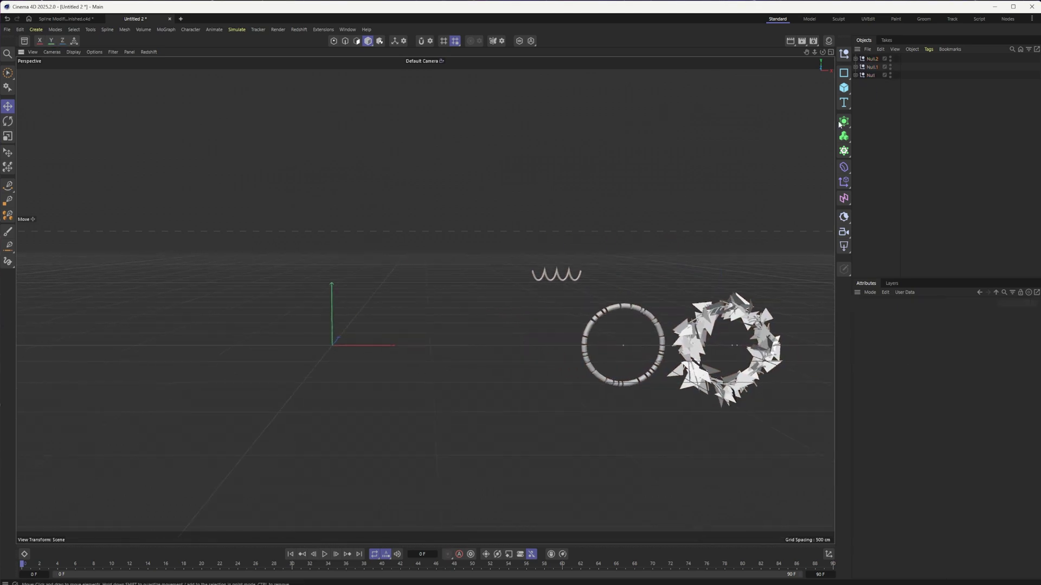
{"action": "left_click", "coordinate": [843, 182]}
{"action": "left_click", "coordinate": [844, 167]}
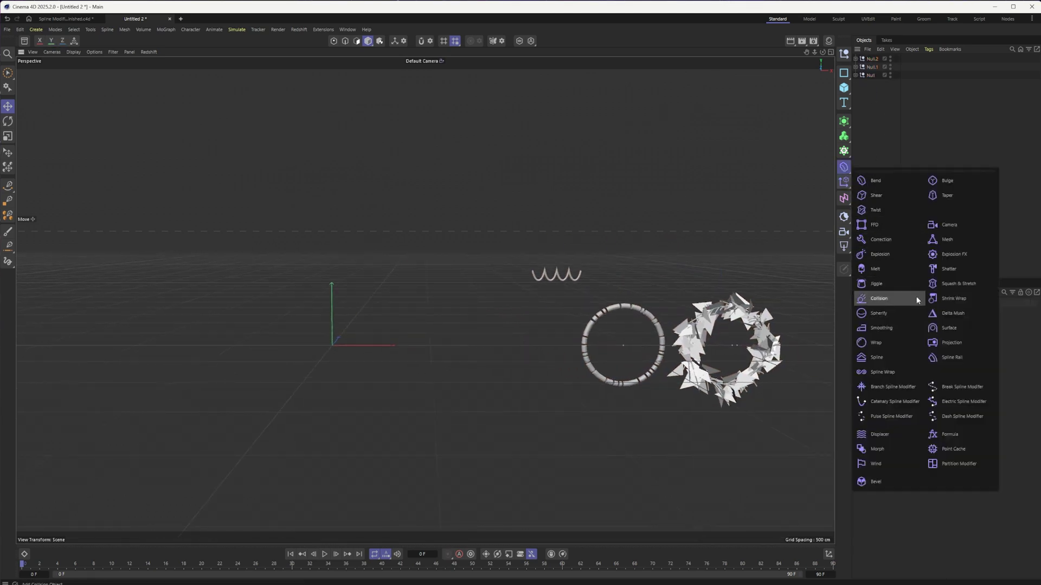
{"action": "left_click", "coordinate": [959, 402]}
{"action": "middle_click_drag", "start_coordinate": [457, 367], "coordinate": [480, 374]}
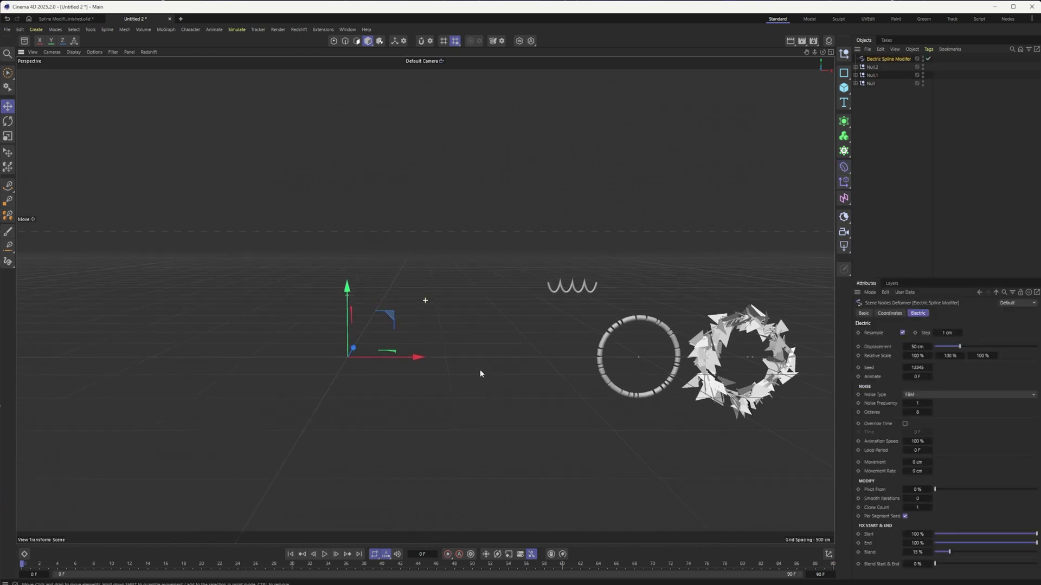
Step: Create an n-Side spline and nest the Electric Spline Modifier beneath it
{"action": "left_click", "coordinate": [847, 76]}
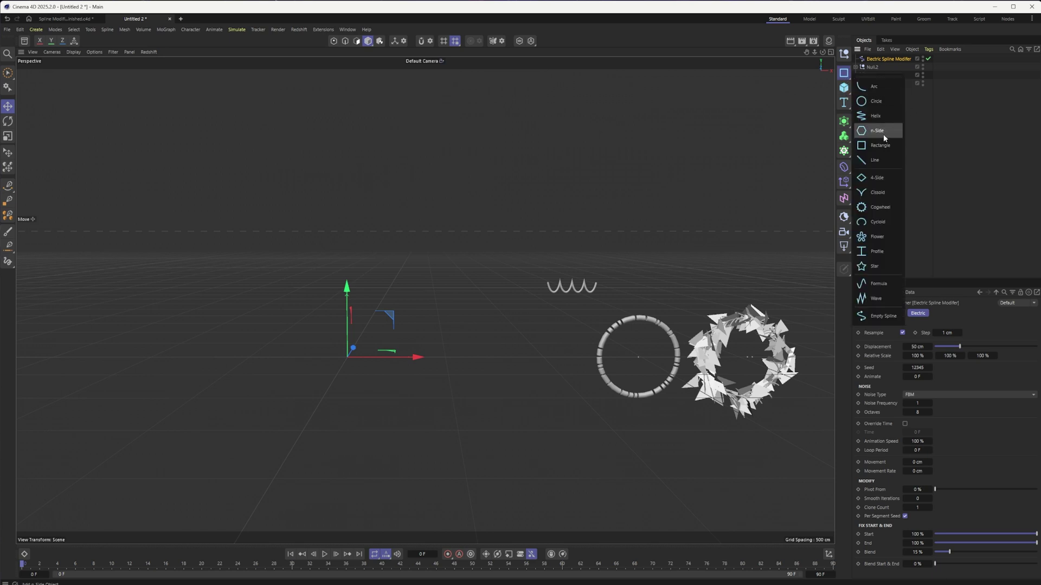
{"action": "left_click", "coordinate": [877, 131]}
{"action": "left_click_drag", "start_coordinate": [871, 60], "coordinate": [871, 59]}
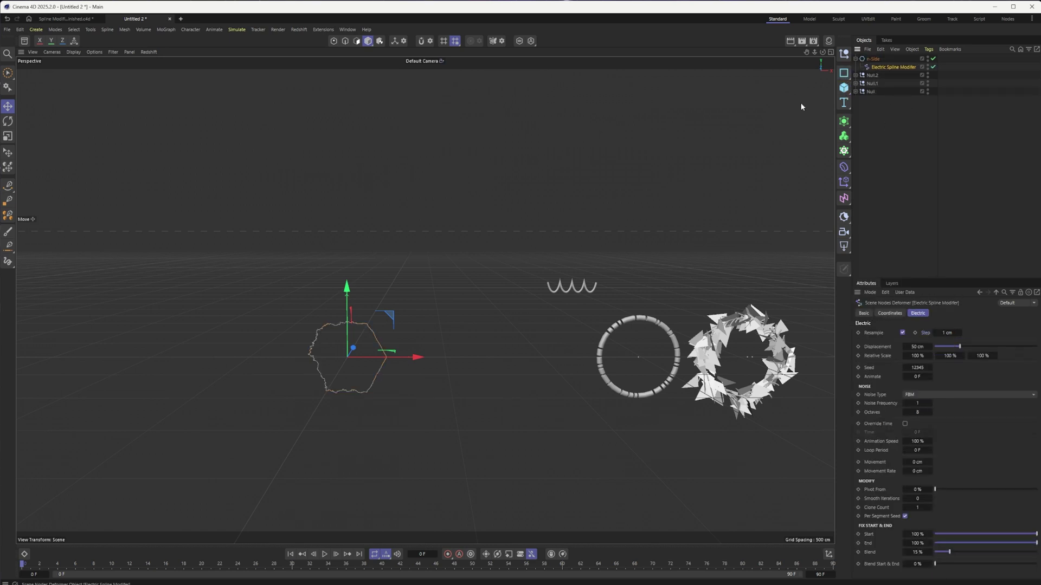
{"action": "scroll", "coordinate": [336, 395], "scroll_direction": "up", "scroll_amount": 3}
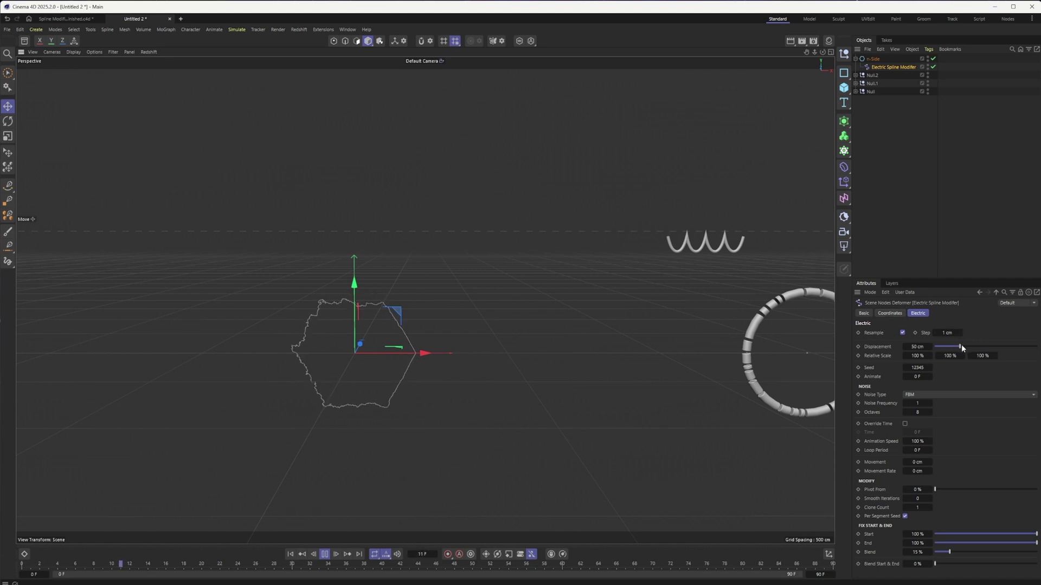
Step: Set the Electric modifier's displacement to 42 cm, seed to 12346 and Animate to 15 F, and try Override Time
{"action": "left_click_drag", "start_coordinate": [985, 347], "coordinate": [954, 357]}
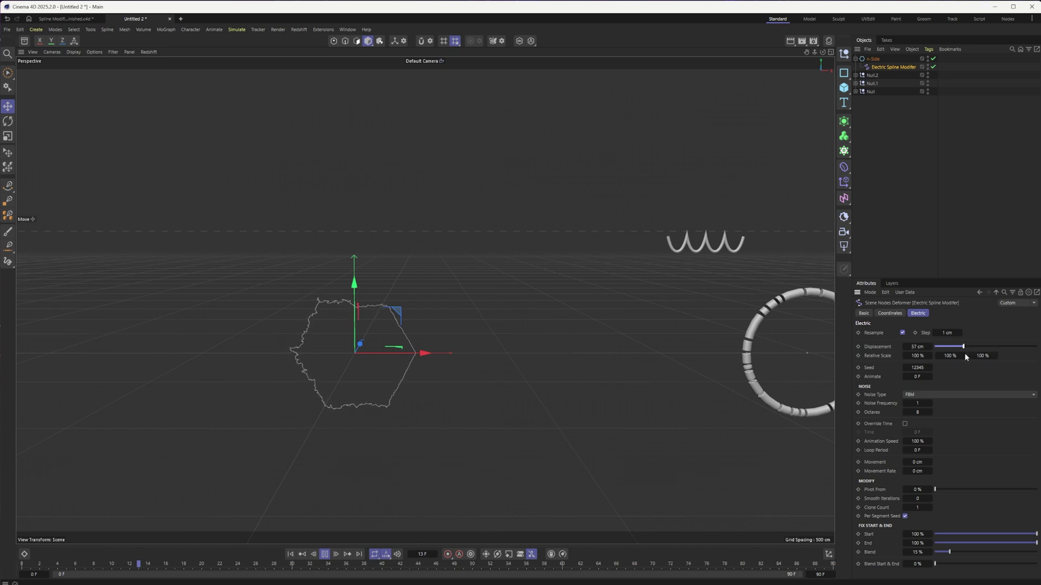
{"action": "left_click", "coordinate": [931, 367]}
{"action": "left_click_drag", "start_coordinate": [930, 377], "coordinate": [931, 368]}
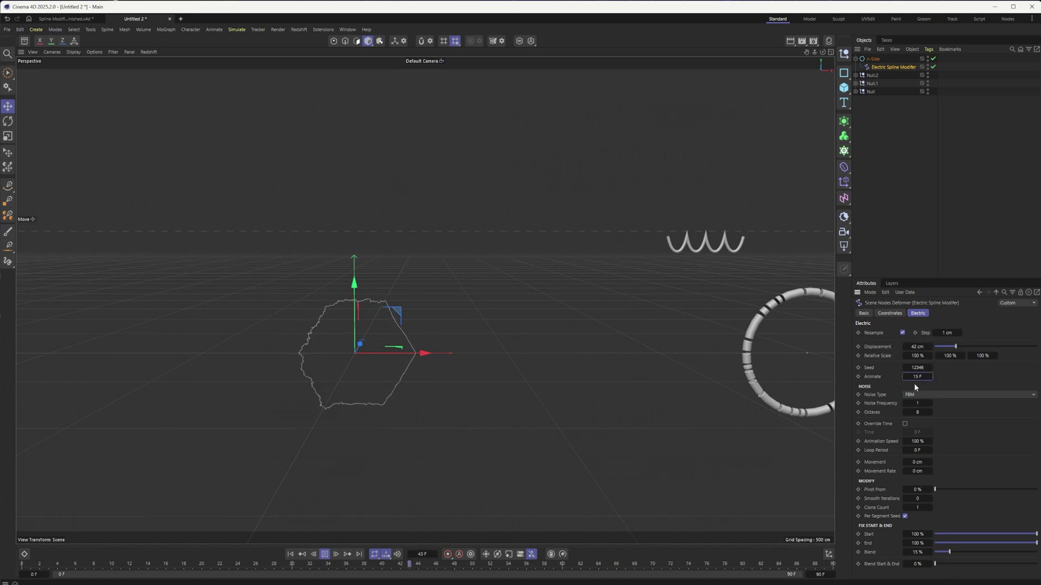
{"action": "left_click", "coordinate": [905, 425]}
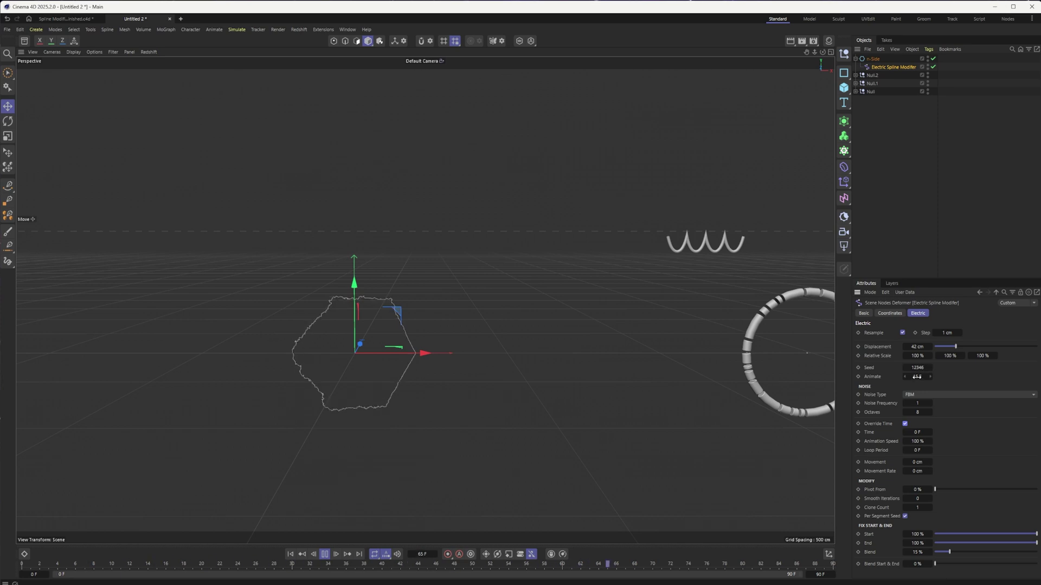
{"action": "left_click", "coordinate": [904, 424]}
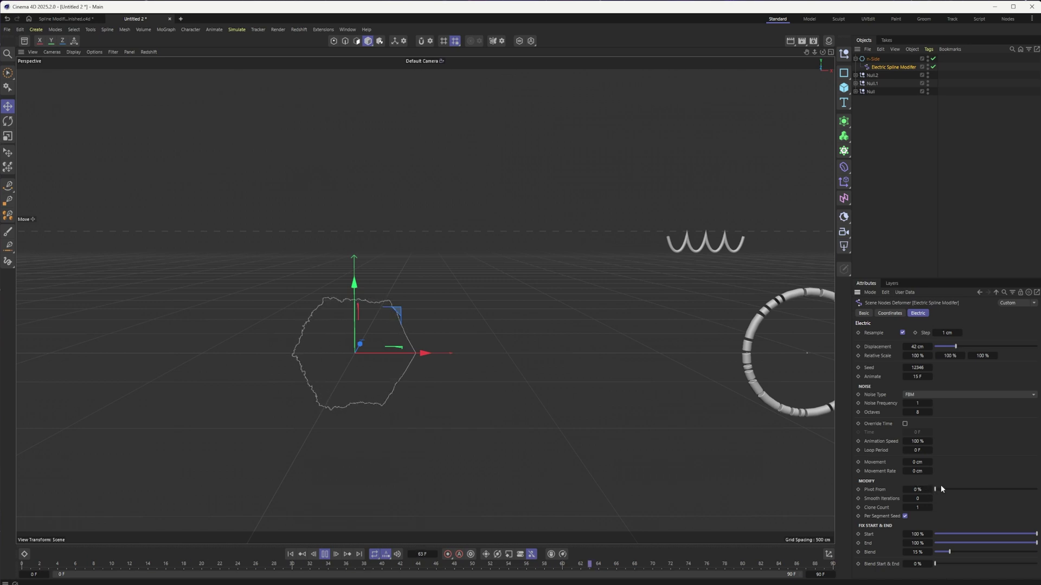
Step: Set the Electric modifier's Pivot From to 83% and its Blend, End and Start to 0%
{"action": "left_click_drag", "start_coordinate": [940, 488], "coordinate": [1018, 487]}
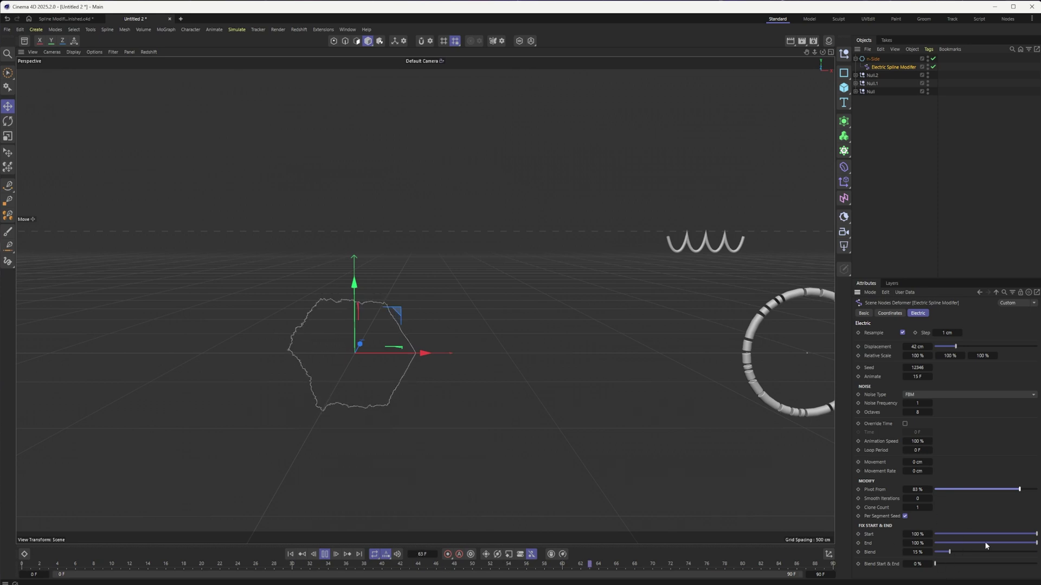
{"action": "left_click_drag", "start_coordinate": [950, 552], "coordinate": [935, 552]}
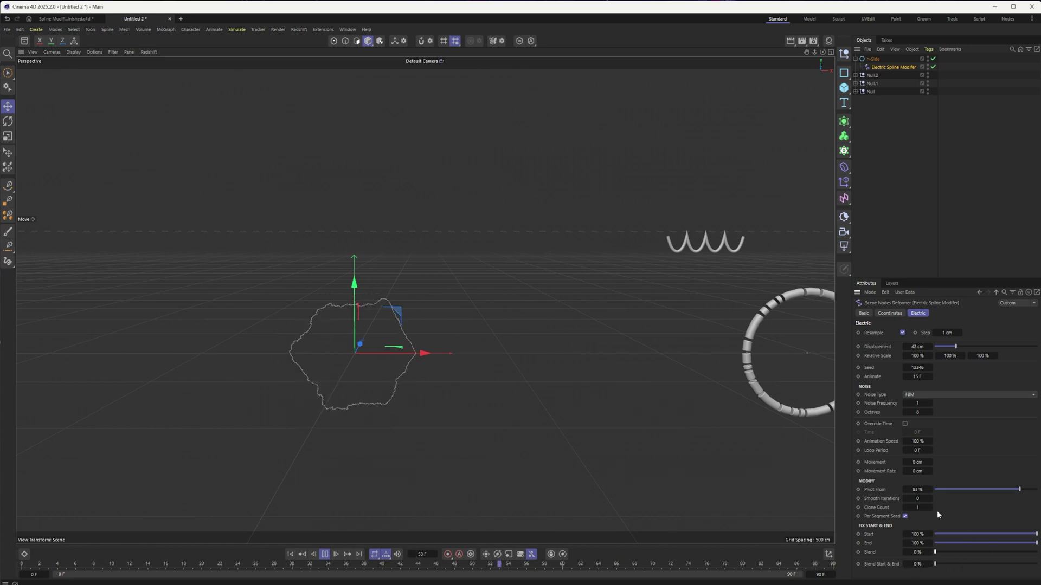
{"action": "left_click_drag", "start_coordinate": [1008, 544], "coordinate": [955, 551]}
{"action": "left_click_drag", "start_coordinate": [1030, 535], "coordinate": [935, 535]}
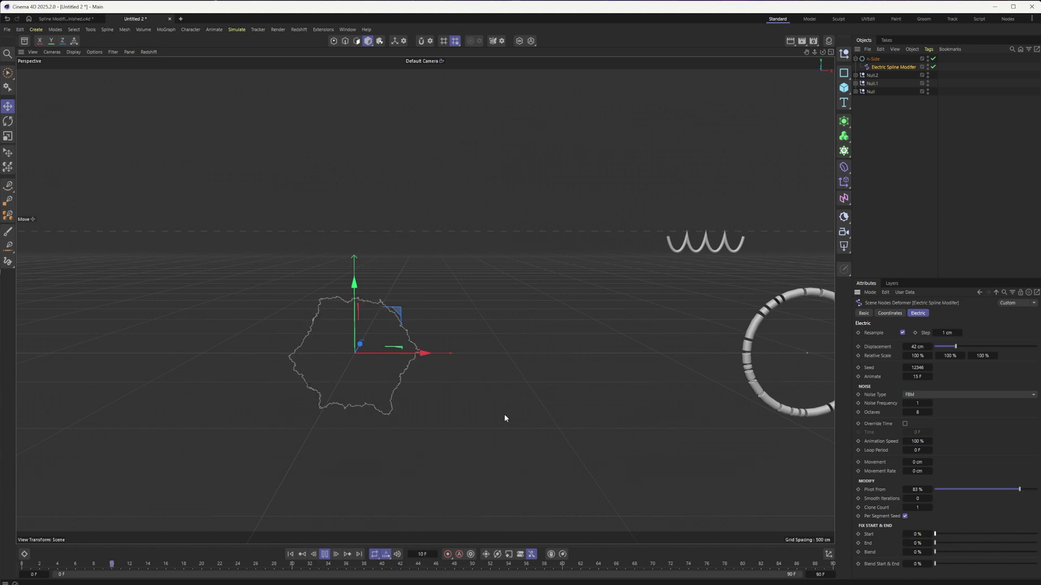
Step: Move the n-Side spline along X toward the broken ring, undoing the misplaced move
{"action": "right_click_drag", "start_coordinate": [539, 353], "coordinate": [480, 358], "text": "alt"}
{"action": "middle_click_drag", "start_coordinate": [471, 357], "coordinate": [364, 361], "text": "alt"}
{"action": "left_click_drag", "start_coordinate": [365, 361], "coordinate": [523, 346]}
{"action": "key", "text": "ctrl+z"}
{"action": "left_click", "coordinate": [872, 60]}
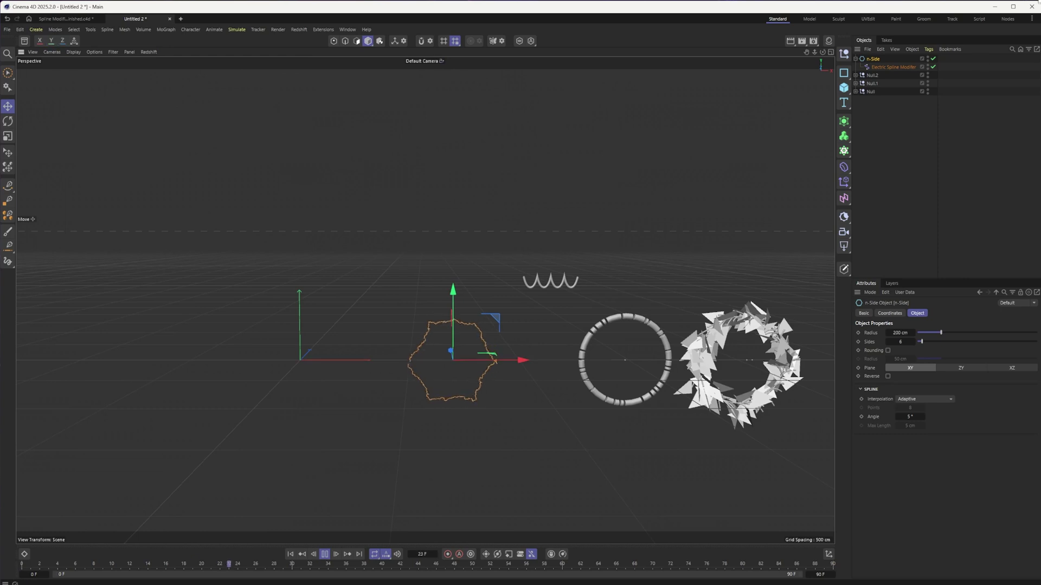
Step: Sweep the n-Side spline with a Circle profile scaled down to a radius of about 16.4 cm
{"action": "left_click", "coordinate": [847, 119]}
{"action": "left_click", "coordinate": [933, 165], "text": "alt"}
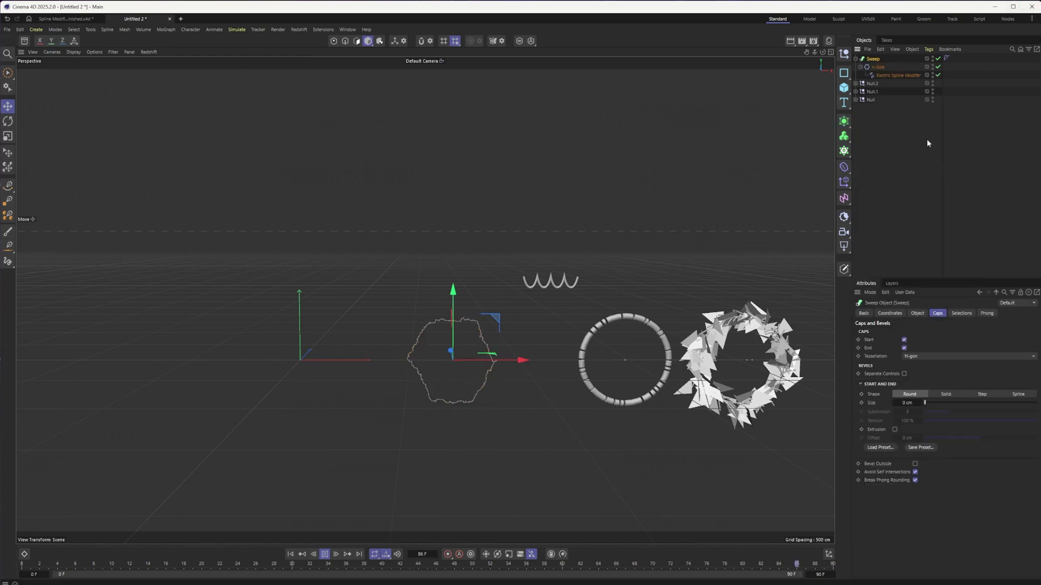
{"action": "left_click", "coordinate": [845, 73]}
{"action": "left_click", "coordinate": [892, 105]}
{"action": "key", "text": "t"}
{"action": "left_click_drag", "start_coordinate": [548, 209], "coordinate": [263, 286]}
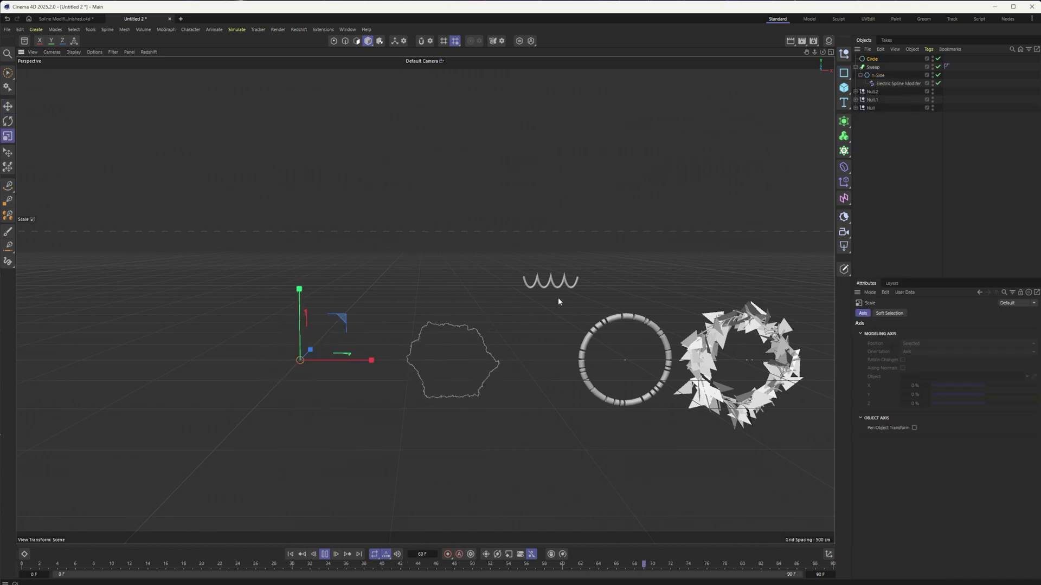
{"action": "left_click_drag", "start_coordinate": [872, 59], "coordinate": [876, 69]}
Step: Stop playback, return to frame 0 and scale the Circle profile down to a radius of about 0.7 cm
{"action": "left_click", "coordinate": [324, 554]}
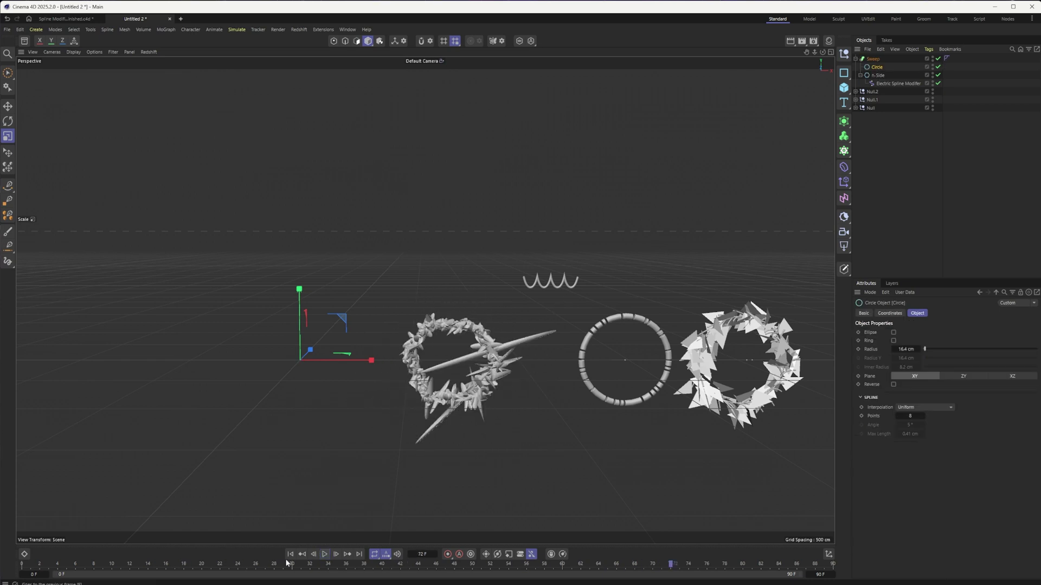
{"action": "left_click", "coordinate": [291, 554]}
{"action": "scroll", "coordinate": [464, 407], "scroll_direction": "up", "scroll_amount": 6}
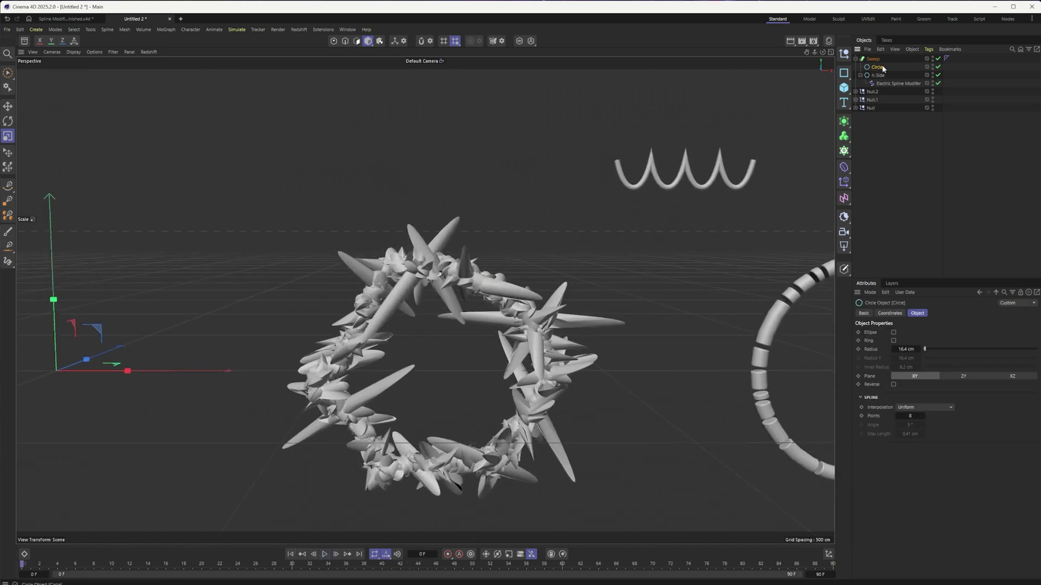
{"action": "left_click_drag", "start_coordinate": [539, 186], "coordinate": [500, 219]}
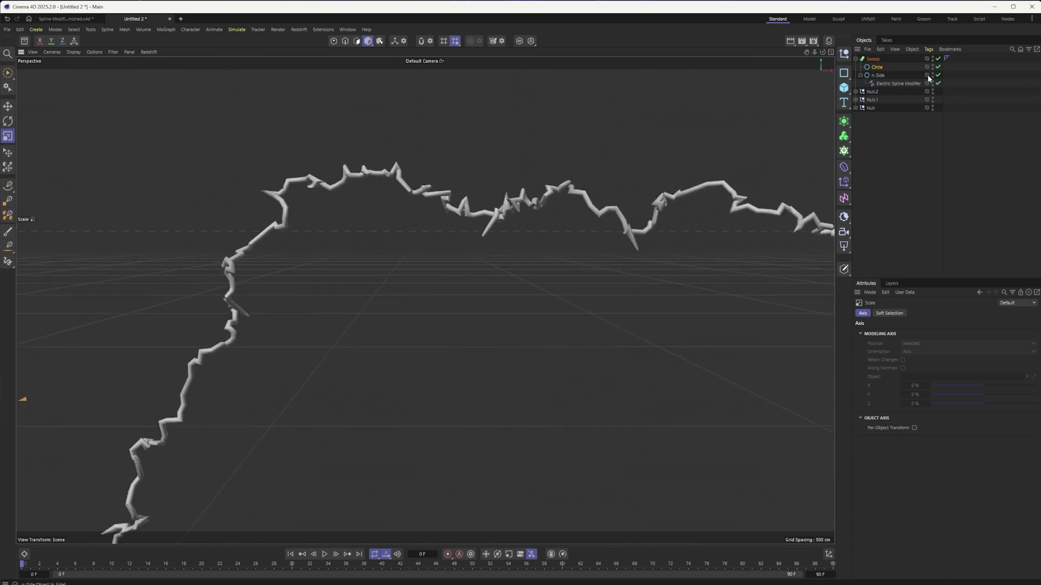
Step: Turn off the Sweep to examine the bare electric spline up close, and turn it back on
{"action": "left_click", "coordinate": [938, 59]}
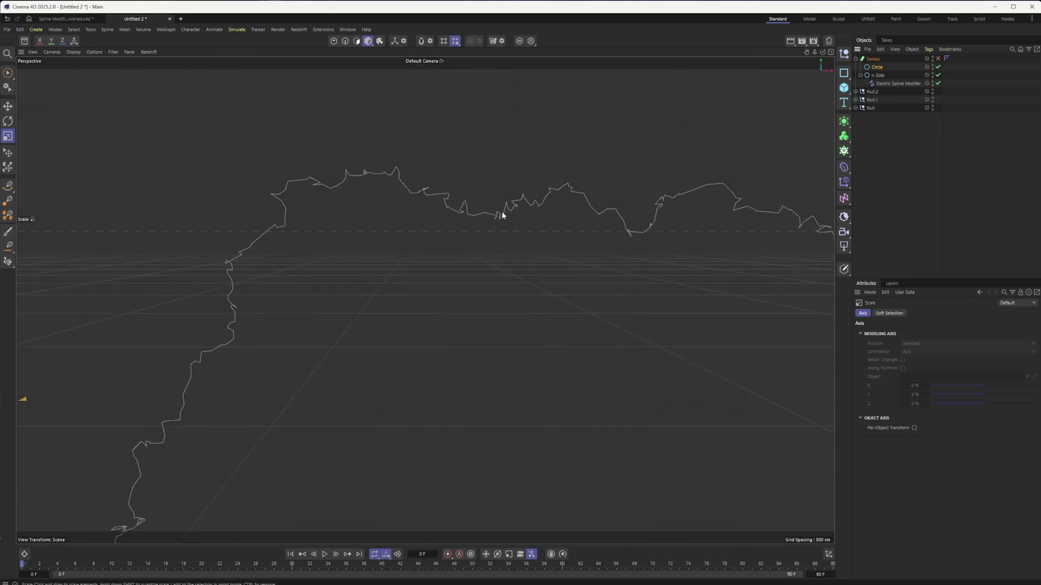
{"action": "left_click_drag", "start_coordinate": [502, 212], "coordinate": [596, 189]}
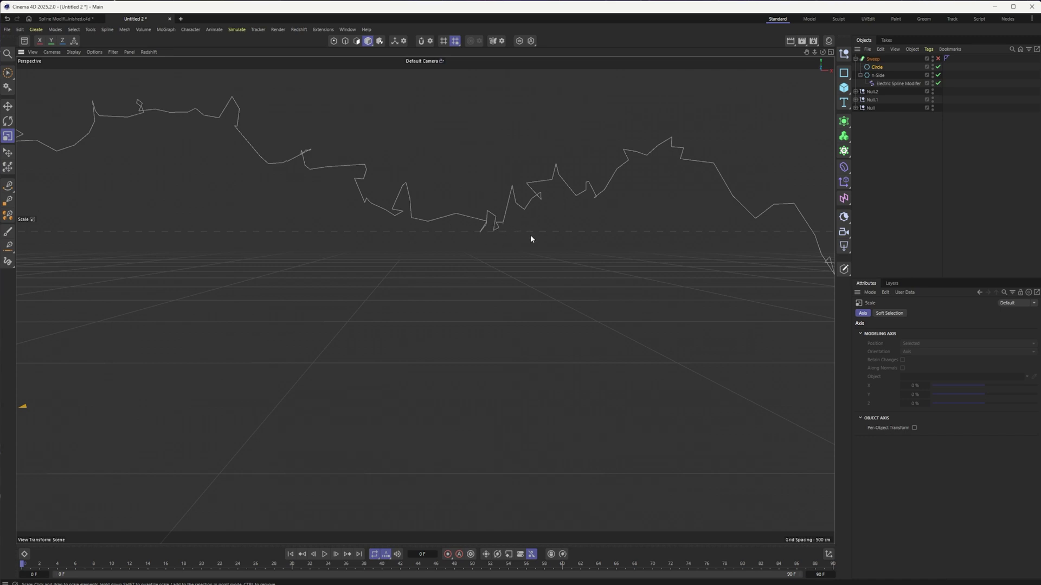
{"action": "left_click_drag", "start_coordinate": [531, 238], "coordinate": [534, 193]}
{"action": "right_click_drag", "start_coordinate": [679, 174], "coordinate": [347, 233], "text": "alt"}
{"action": "right_click_drag", "start_coordinate": [539, 251], "coordinate": [260, 274], "text": "alt"}
{"action": "right_click_drag", "start_coordinate": [432, 318], "coordinate": [347, 320], "text": "alt"}
{"action": "left_click_drag", "start_coordinate": [348, 324], "coordinate": [339, 325]}
{"action": "left_click", "coordinate": [939, 59]}
Step: Set the Circle profile's radius to 2.7052 cm
{"action": "right_click_drag", "start_coordinate": [634, 343], "coordinate": [598, 402], "text": "alt"}
{"action": "middle_click_drag", "start_coordinate": [397, 298], "coordinate": [376, 290], "text": "alt"}
{"action": "middle_click_drag", "start_coordinate": [641, 446], "coordinate": [599, 437], "text": "alt"}
{"action": "right_click_drag", "start_coordinate": [649, 399], "coordinate": [469, 437], "text": "alt"}
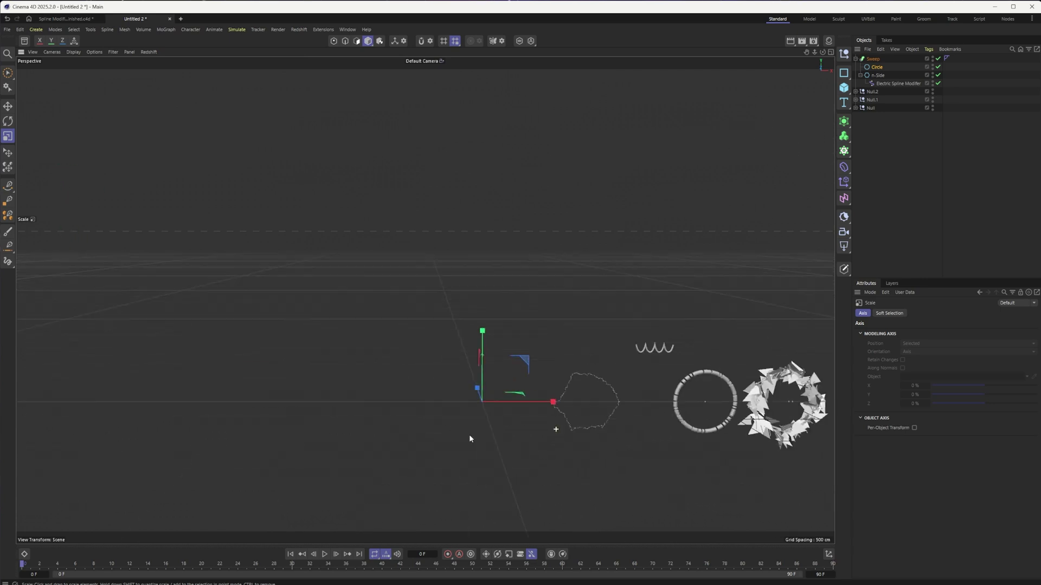
{"action": "middle_click_drag", "start_coordinate": [530, 402], "coordinate": [377, 388], "text": "alt"}
{"action": "right_click_drag", "start_coordinate": [436, 385], "coordinate": [498, 379], "text": "alt"}
{"action": "scroll", "coordinate": [498, 382], "scroll_direction": "up", "scroll_amount": 3}
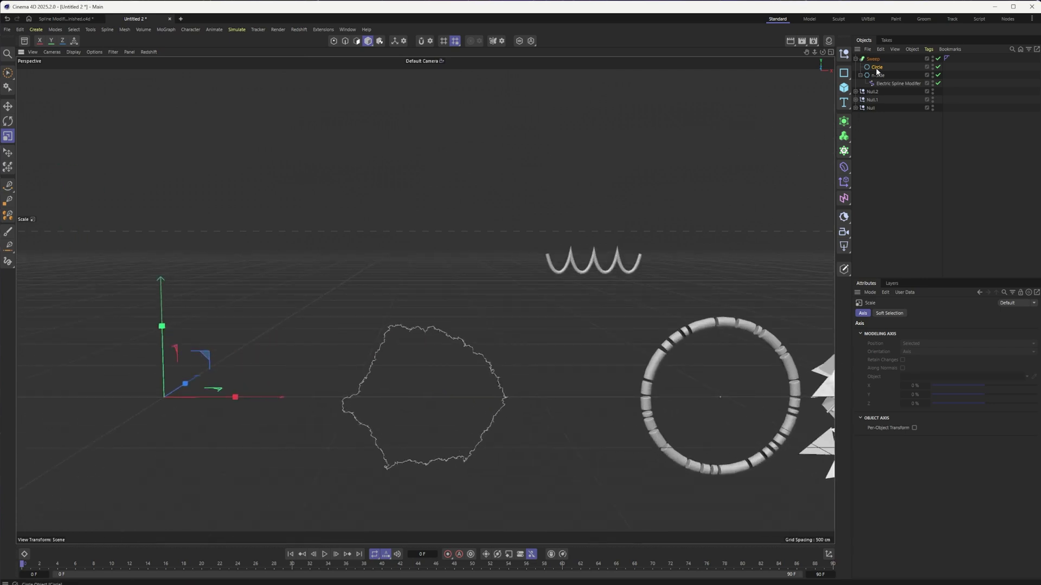
{"action": "left_click", "coordinate": [876, 68]}
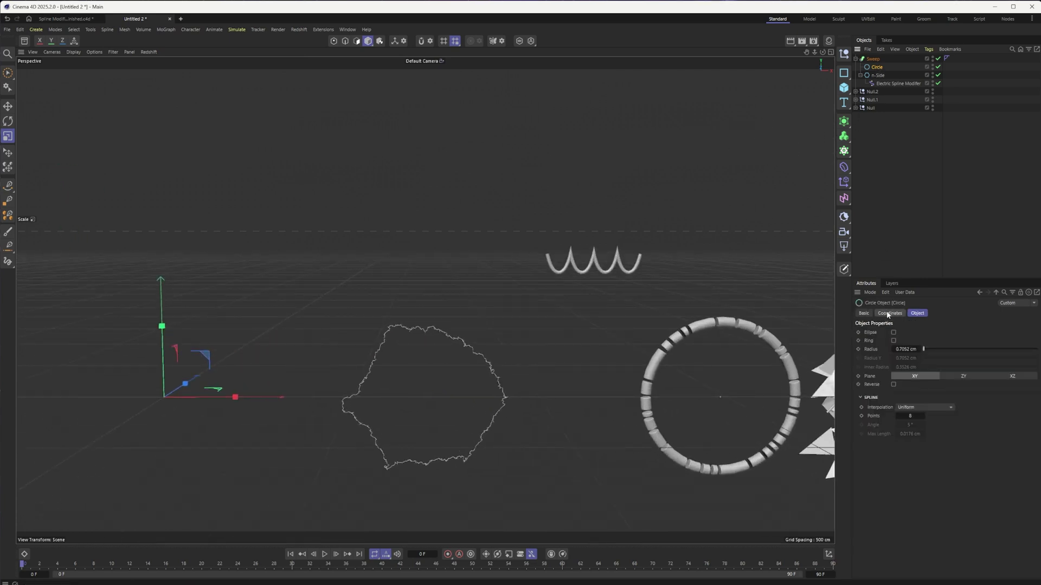
{"action": "left_click", "coordinate": [919, 348]}
{"action": "left_click", "coordinate": [919, 348]}
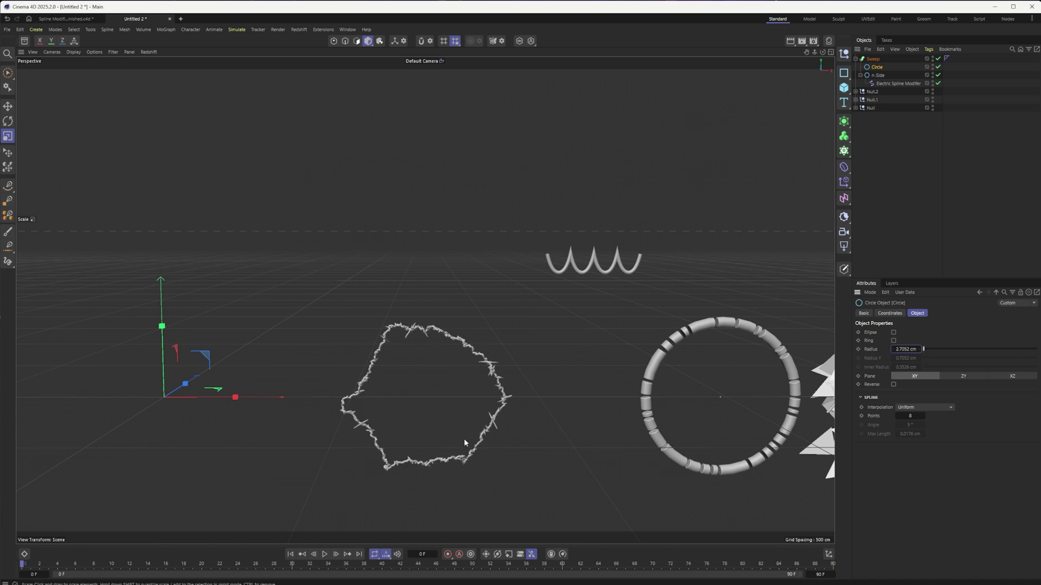
Step: Play the animation to examine the swept electric outline in motion, and stop it
{"action": "middle_click_drag", "start_coordinate": [445, 434], "coordinate": [424, 422], "text": "alt"}
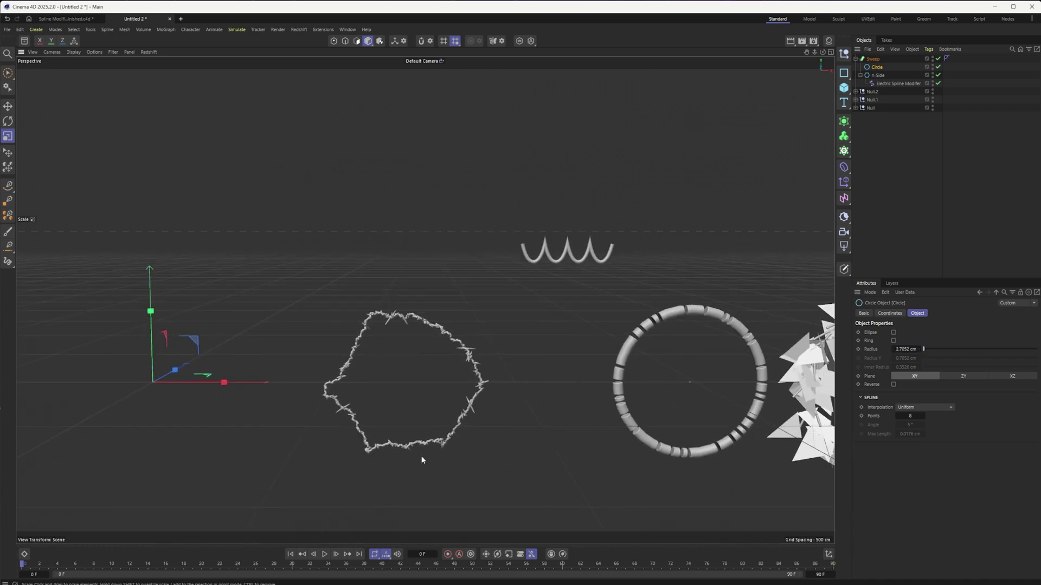
{"action": "left_click", "coordinate": [324, 554]}
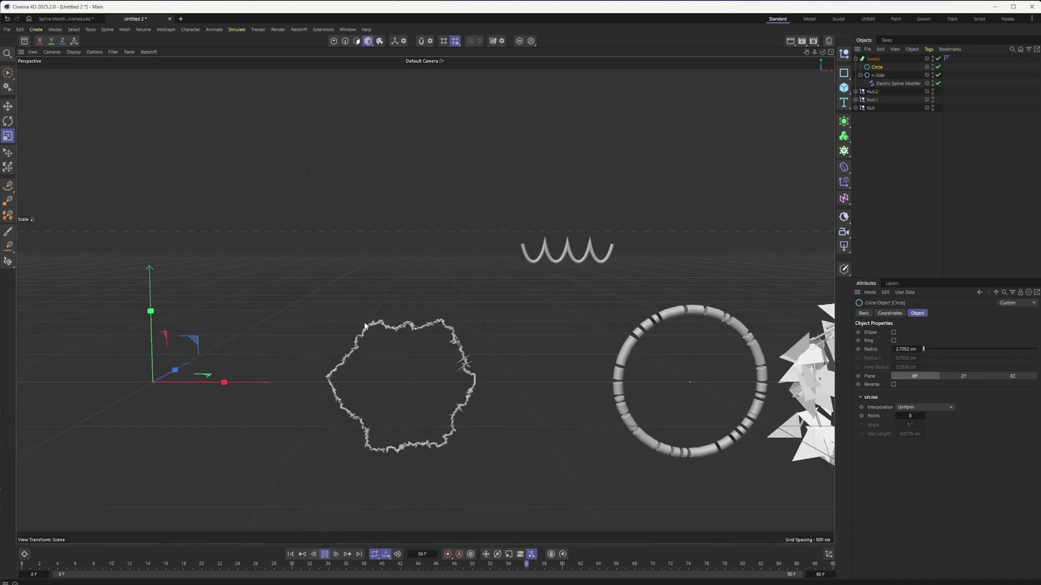
{"action": "left_click", "coordinate": [325, 554]}
Step: Group the electric n-Side Sweep into a null
{"action": "scroll", "coordinate": [447, 385], "scroll_direction": "down", "scroll_amount": 2}
{"action": "right_click", "coordinate": [869, 60]}
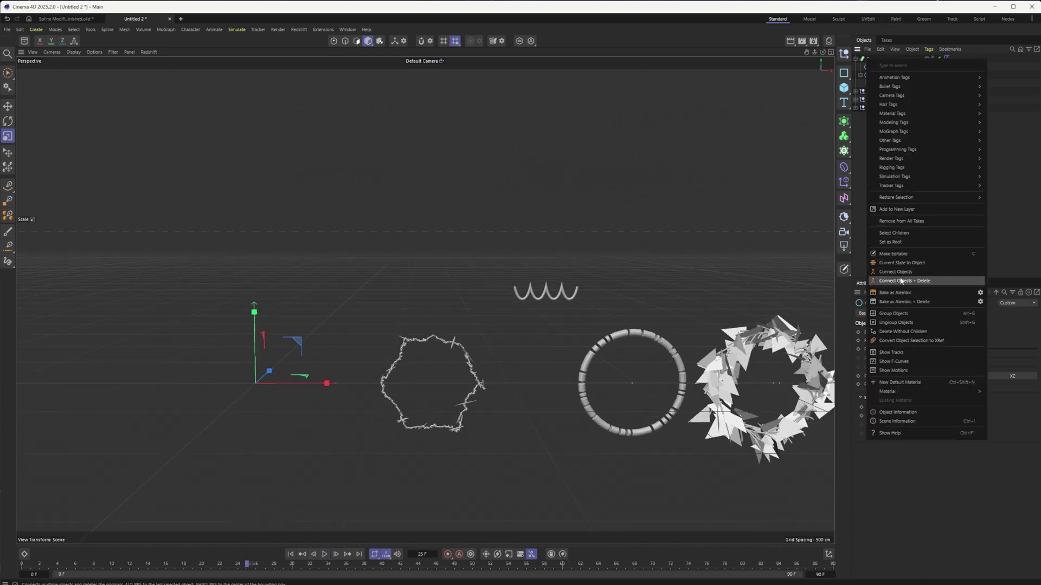
{"action": "left_click", "coordinate": [893, 313]}
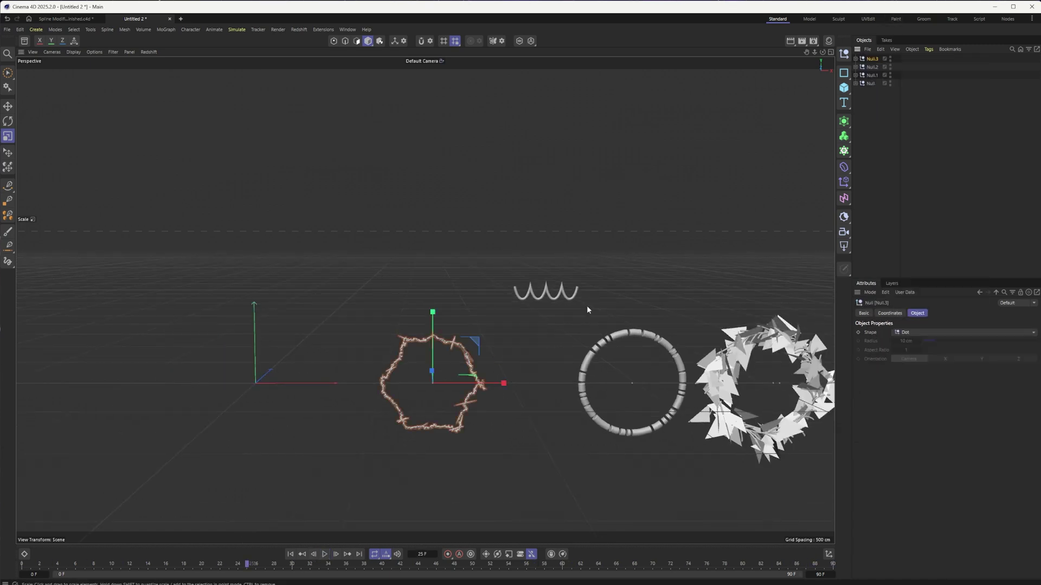
Step: Deselect the null holding the electric outline and add a Pulse Spline Modifier to the scene
{"action": "scroll", "coordinate": [600, 292], "scroll_direction": "down", "scroll_amount": 2}
{"action": "left_click", "coordinate": [497, 211]}
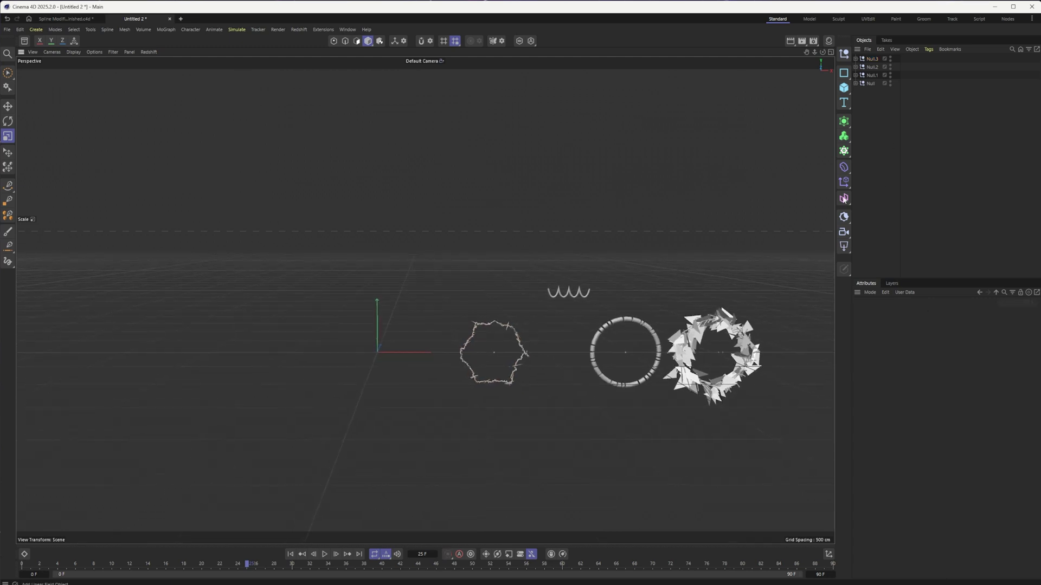
{"action": "left_click", "coordinate": [847, 170]}
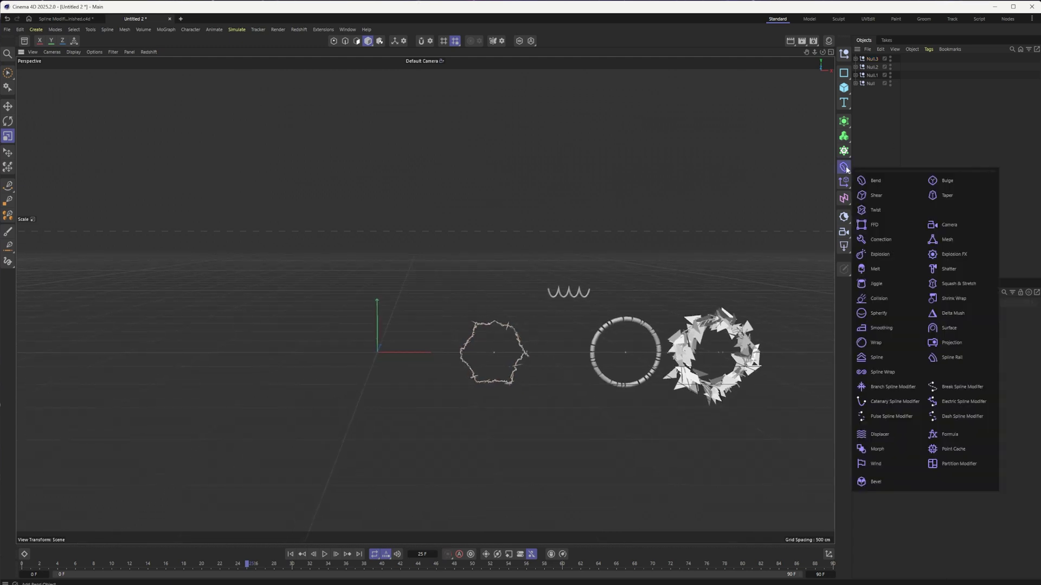
{"action": "left_click", "coordinate": [892, 417]}
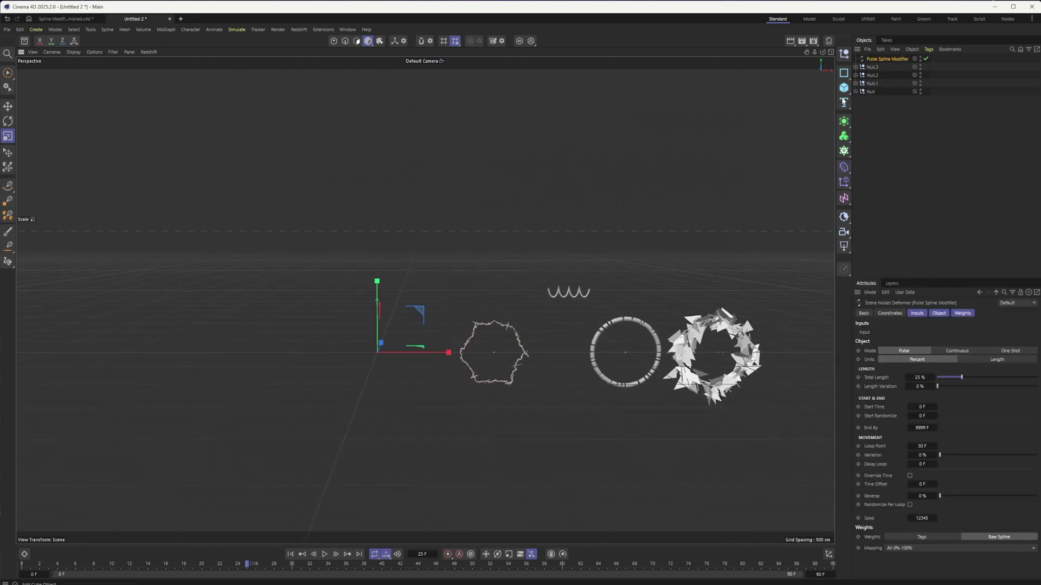
Step: Create a Helix spline and orient it to the XZ plane
{"action": "left_click", "coordinate": [842, 74]}
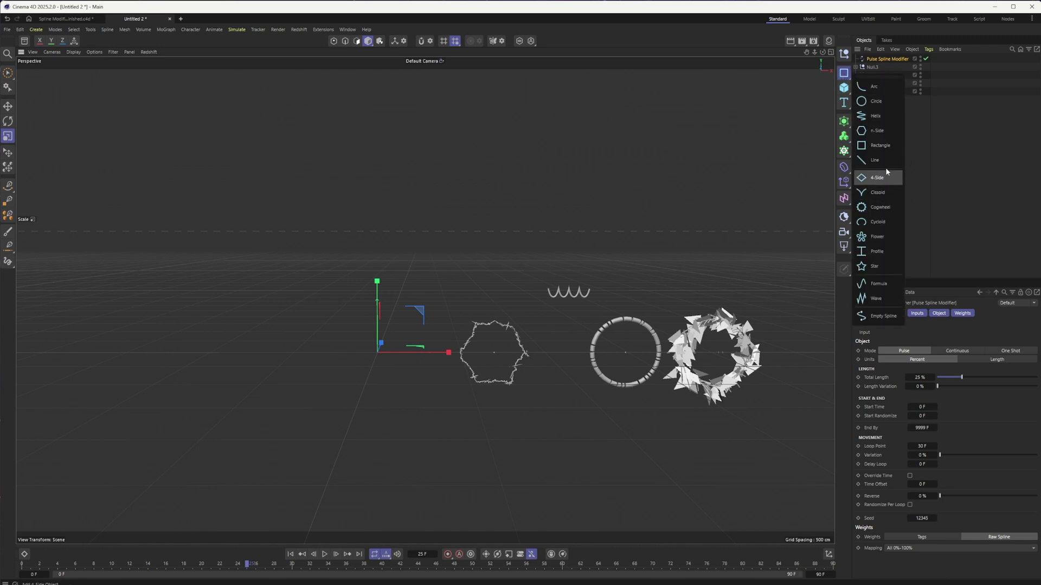
{"action": "left_click", "coordinate": [873, 118]}
{"action": "middle_click_drag", "start_coordinate": [476, 323], "coordinate": [571, 325], "text": "alt"}
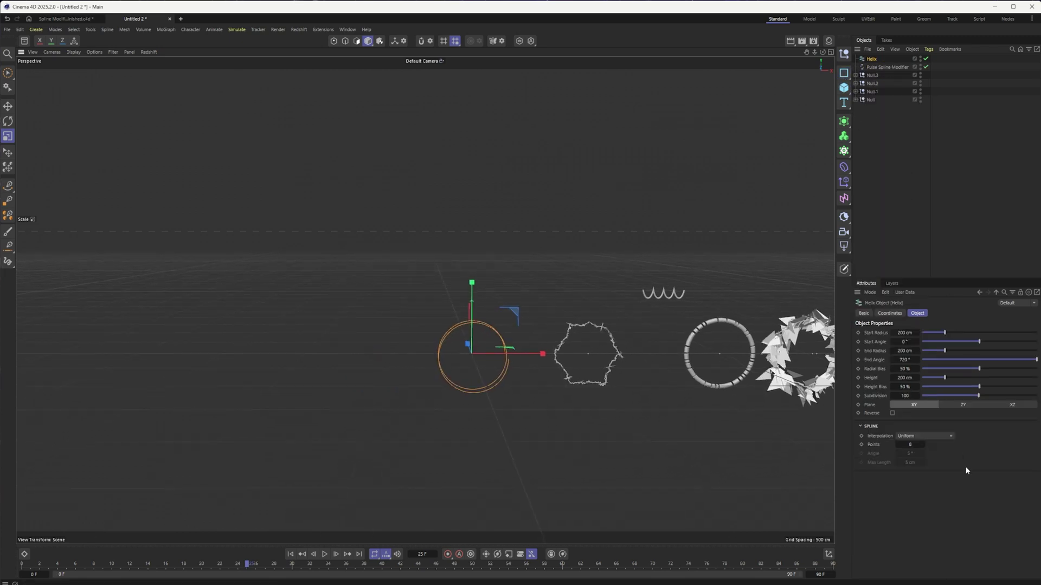
{"action": "left_click", "coordinate": [954, 405]}
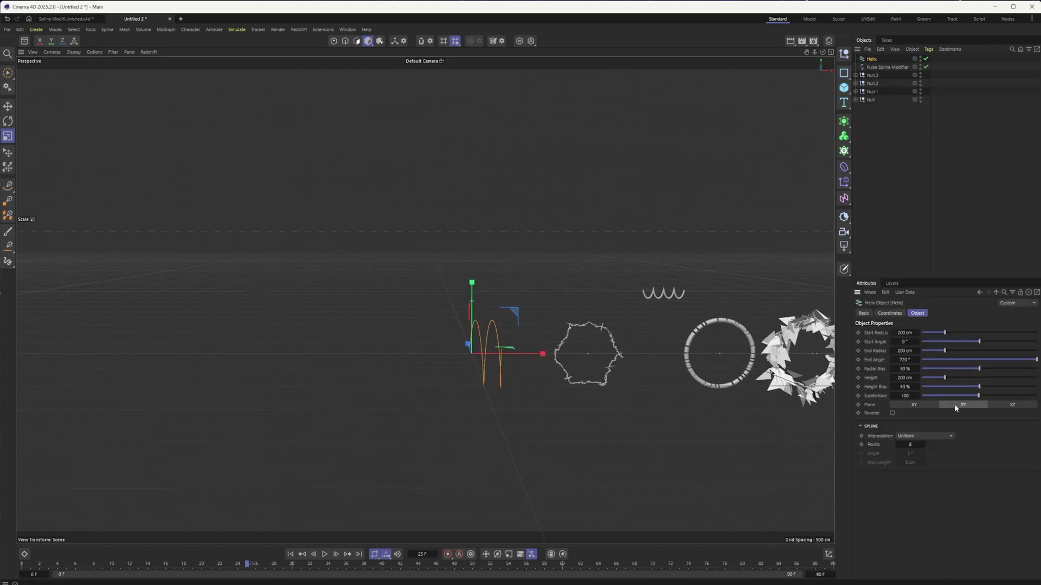
{"action": "left_click", "coordinate": [1010, 405]}
{"action": "middle_click_drag", "start_coordinate": [488, 351], "coordinate": [421, 365], "text": "alt"}
{"action": "scroll", "coordinate": [421, 363], "scroll_direction": "up", "scroll_amount": 3}
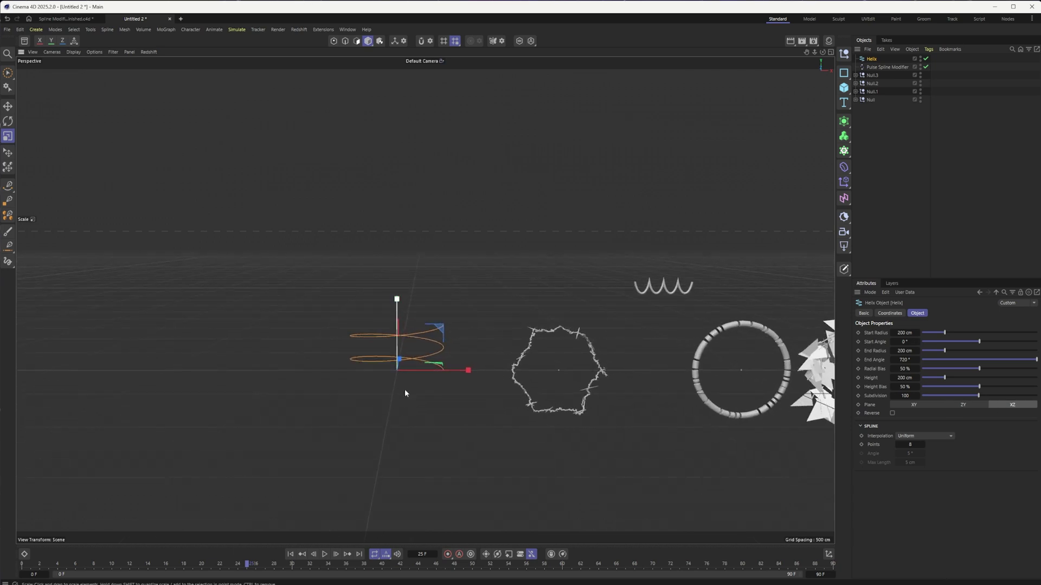
Step: Set the Helix's height to 474 cm and end angle to 1683°, and make the Pulse Spline Modifier its child
{"action": "scroll", "coordinate": [379, 199], "scroll_direction": "up", "scroll_amount": 2}
{"action": "middle_click_drag", "start_coordinate": [441, 261], "coordinate": [438, 236], "text": "alt"}
{"action": "left_click_drag", "start_coordinate": [944, 377], "coordinate": [979, 371]}
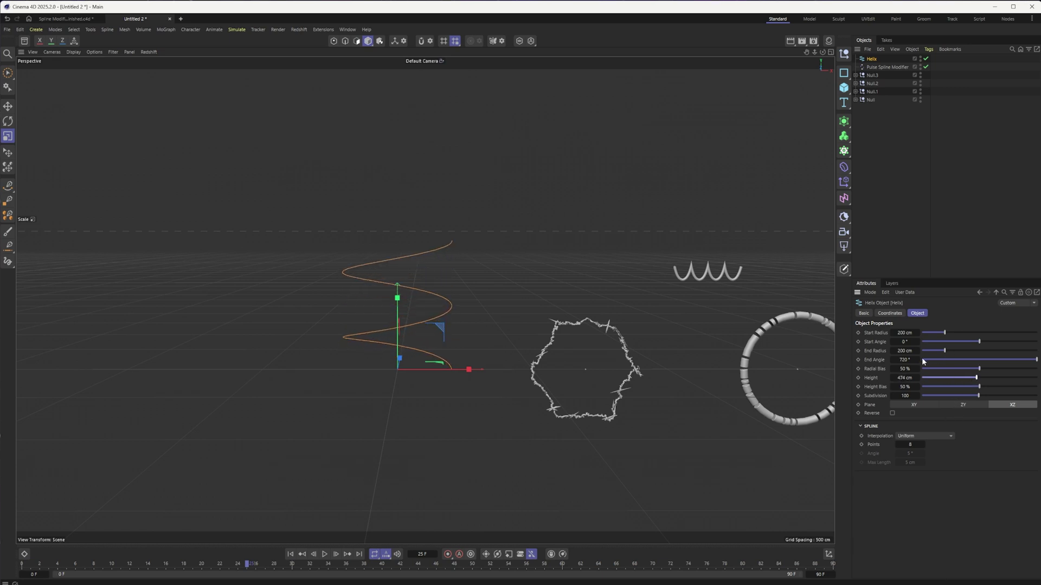
{"action": "left_click_drag", "start_coordinate": [920, 362], "coordinate": [466, 347]}
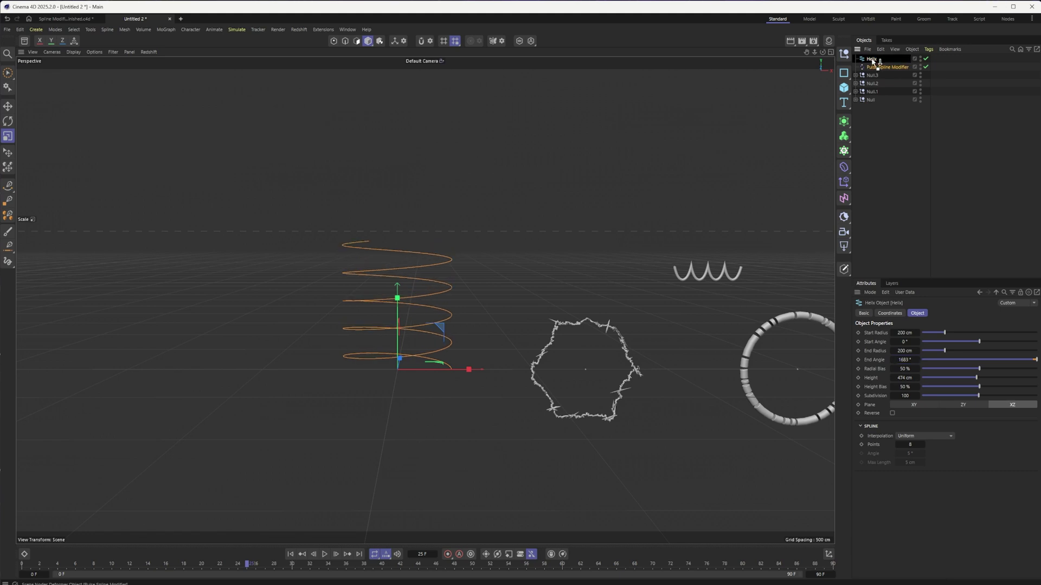
{"action": "left_click_drag", "start_coordinate": [874, 62], "coordinate": [873, 62]}
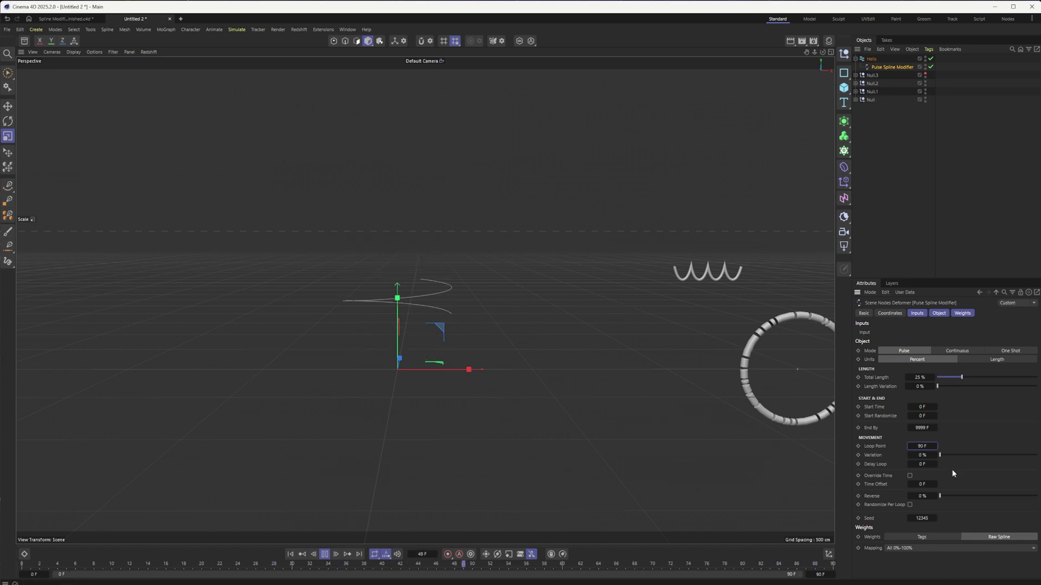
Step: Put the Helix in a Sweep with a Circle of 12.8 cm radius as the profile
{"action": "left_click", "coordinate": [872, 59]}
{"action": "left_click", "coordinate": [842, 124]}
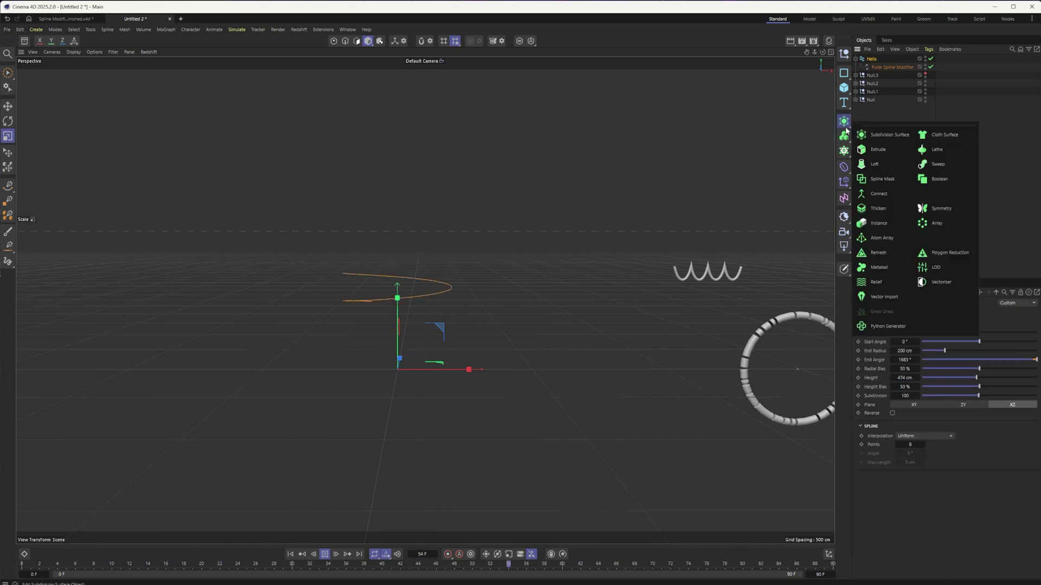
{"action": "left_click", "coordinate": [945, 163]}
{"action": "left_click", "coordinate": [843, 73]}
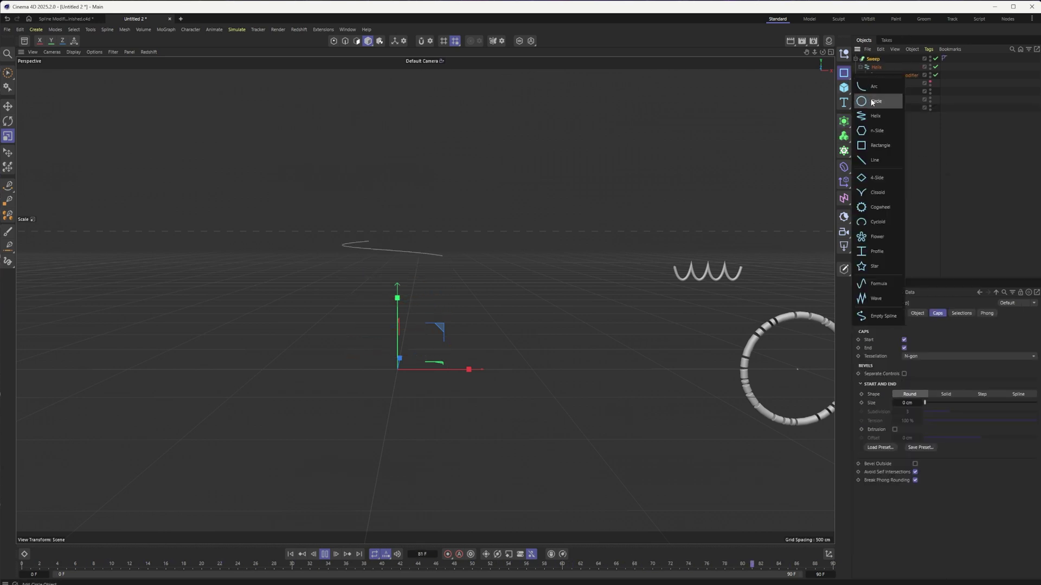
{"action": "left_click", "coordinate": [870, 102]}
{"action": "left_click_drag", "start_coordinate": [581, 190], "coordinate": [275, 266]}
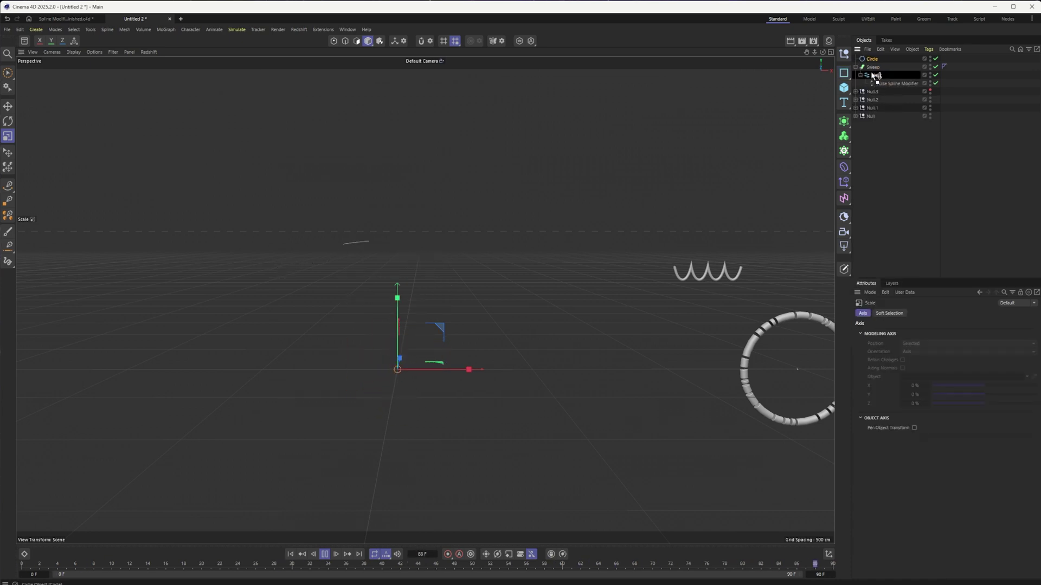
{"action": "left_click_drag", "start_coordinate": [873, 75], "coordinate": [874, 74]}
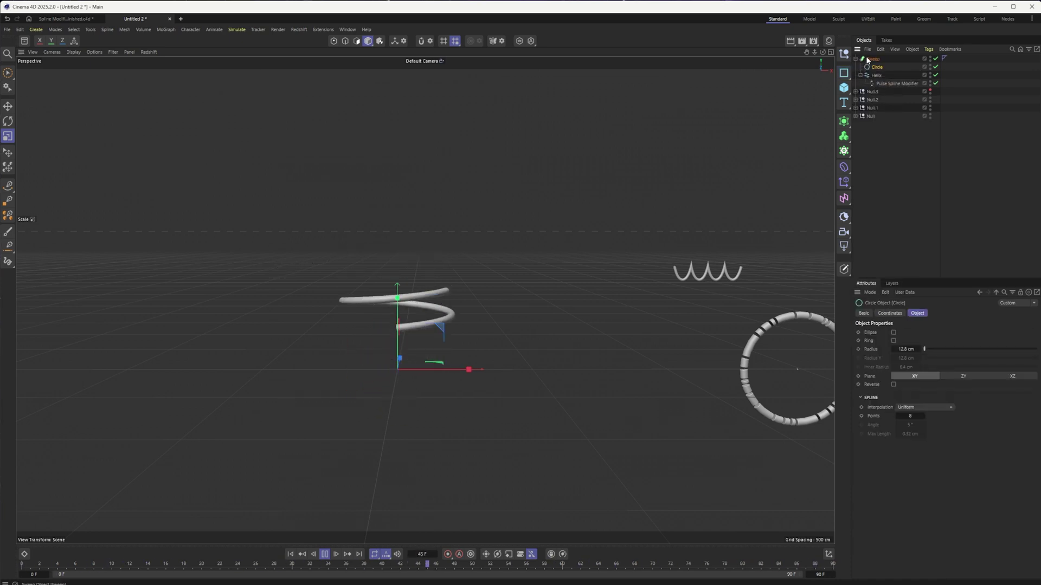
Step: Try the Pulse Spline Modifier's Continuous and One Shot modes during playback, and return it to Pulse
{"action": "left_click", "coordinate": [896, 83]}
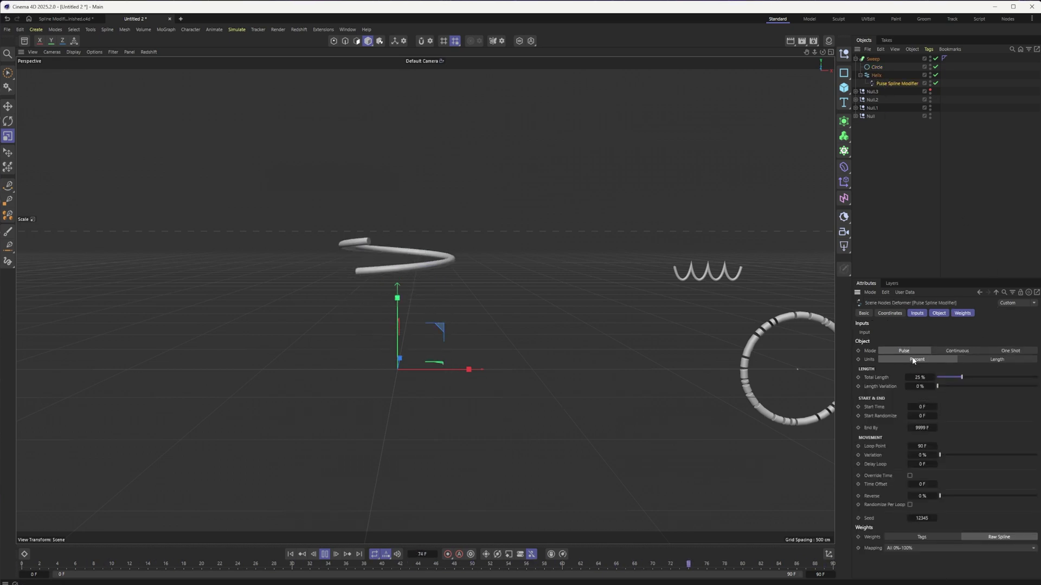
{"action": "left_click", "coordinate": [950, 351]}
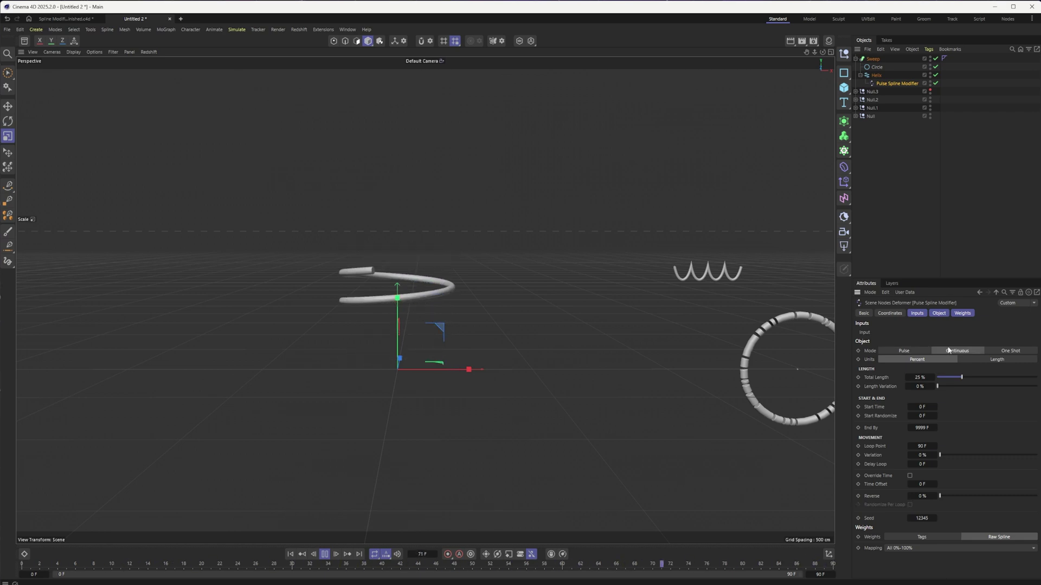
{"action": "left_click", "coordinate": [1017, 350]}
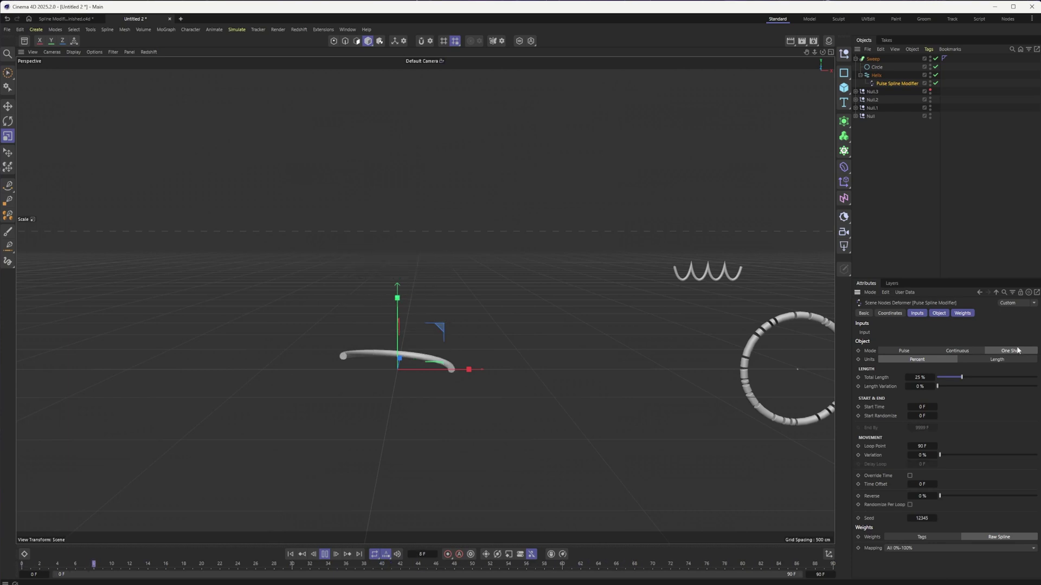
{"action": "left_click", "coordinate": [904, 351]}
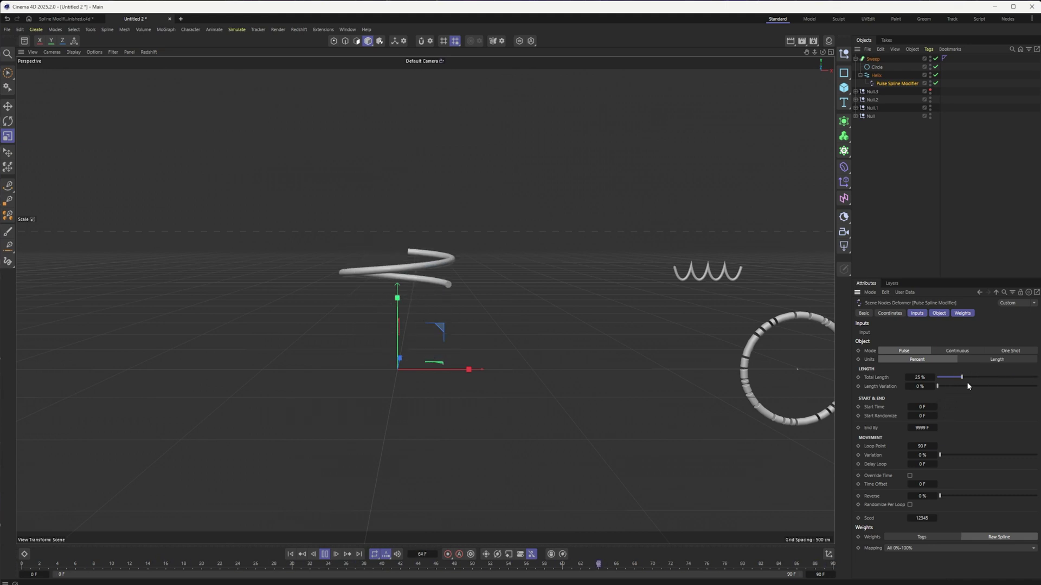
Step: Try total lengths of 100% and 20% on the Pulse Spline Modifier, and settle on 41% with 62% length variation
{"action": "left_click_drag", "start_coordinate": [963, 377], "coordinate": [997, 375]}
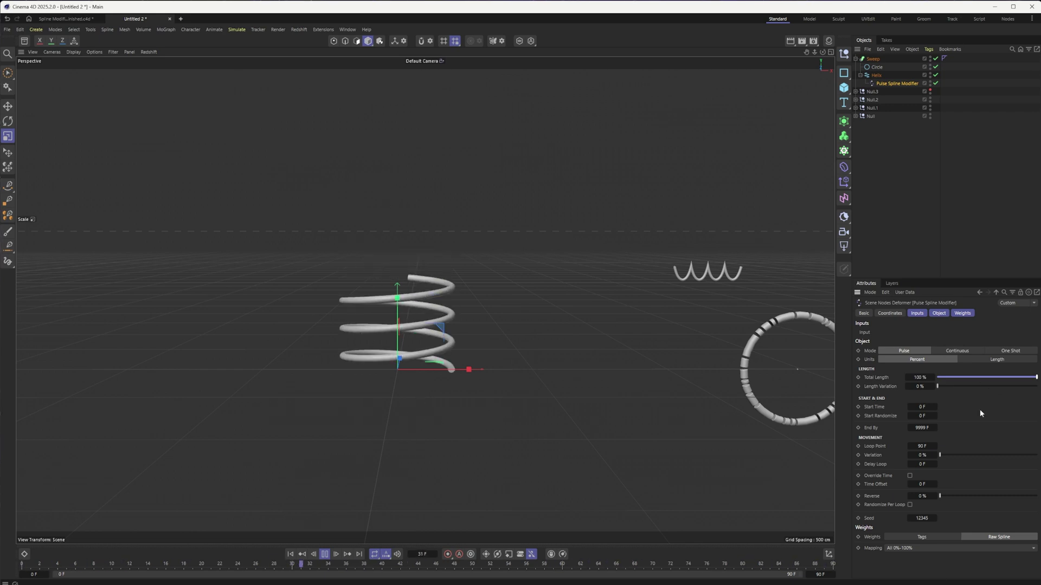
{"action": "left_click", "coordinate": [960, 379]}
{"action": "left_click_drag", "start_coordinate": [960, 381], "coordinate": [957, 381]}
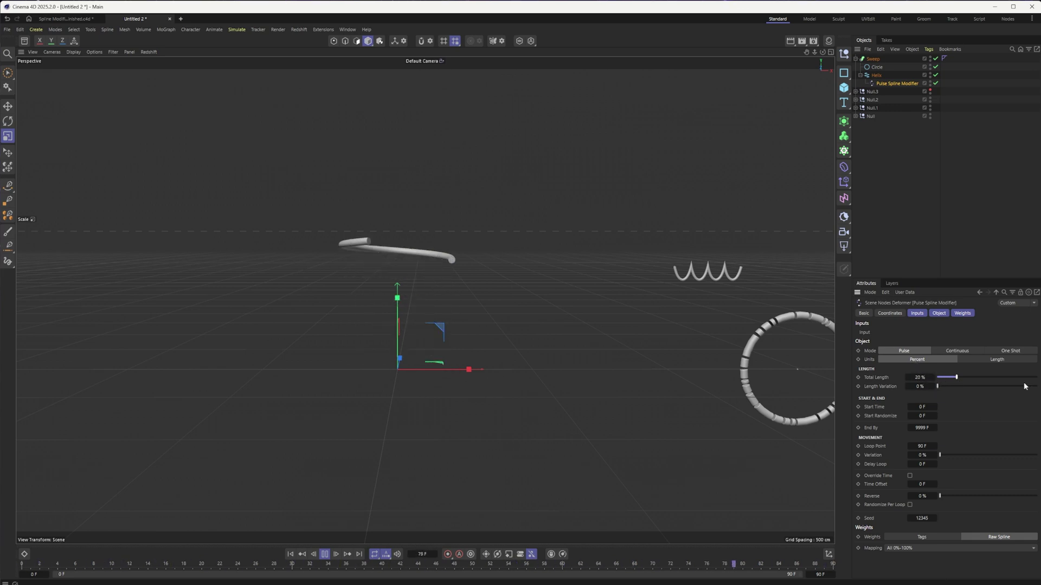
{"action": "left_click_drag", "start_coordinate": [970, 377], "coordinate": [1037, 377]}
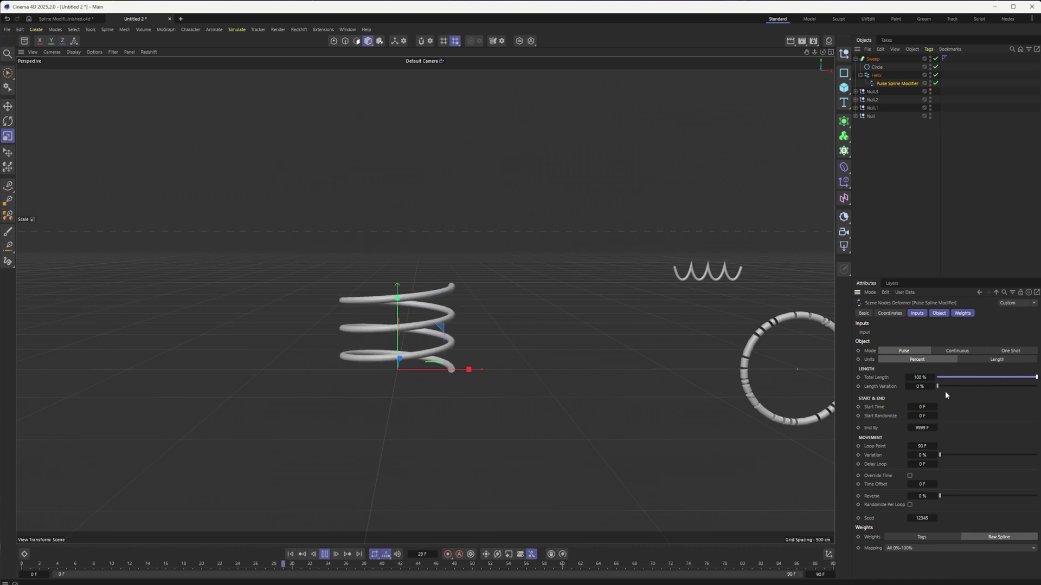
{"action": "left_click_drag", "start_coordinate": [948, 386], "coordinate": [999, 383]}
{"action": "left_click_drag", "start_coordinate": [998, 377], "coordinate": [978, 378]}
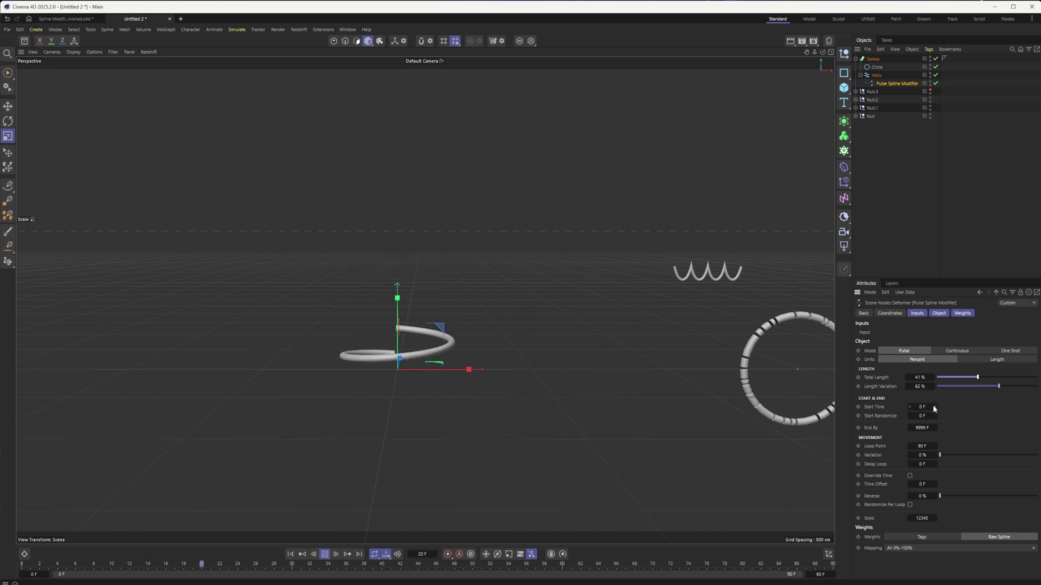
{"action": "left_click", "coordinate": [876, 406]}
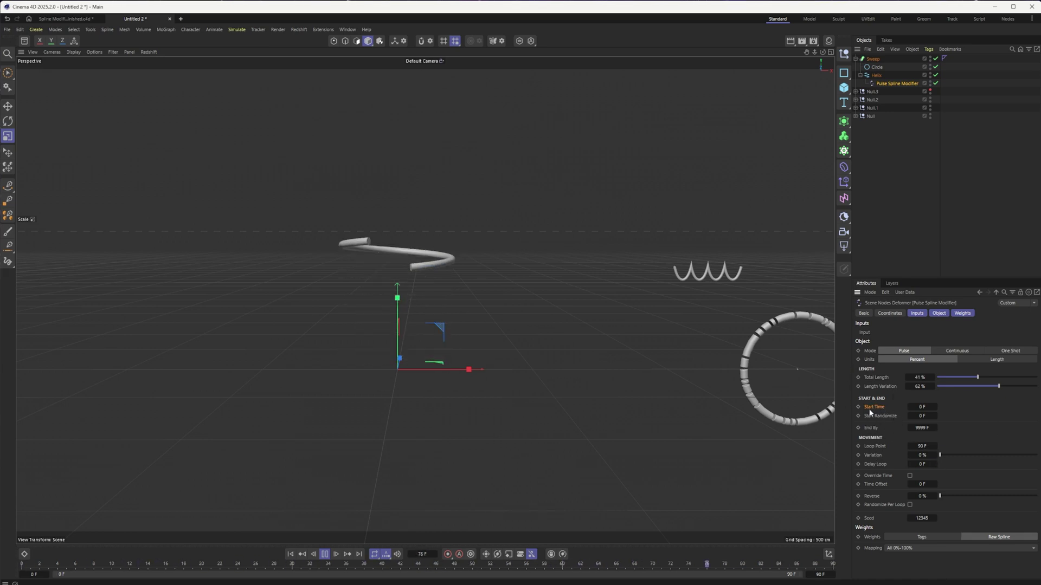
{"action": "left_click", "coordinate": [923, 445]}
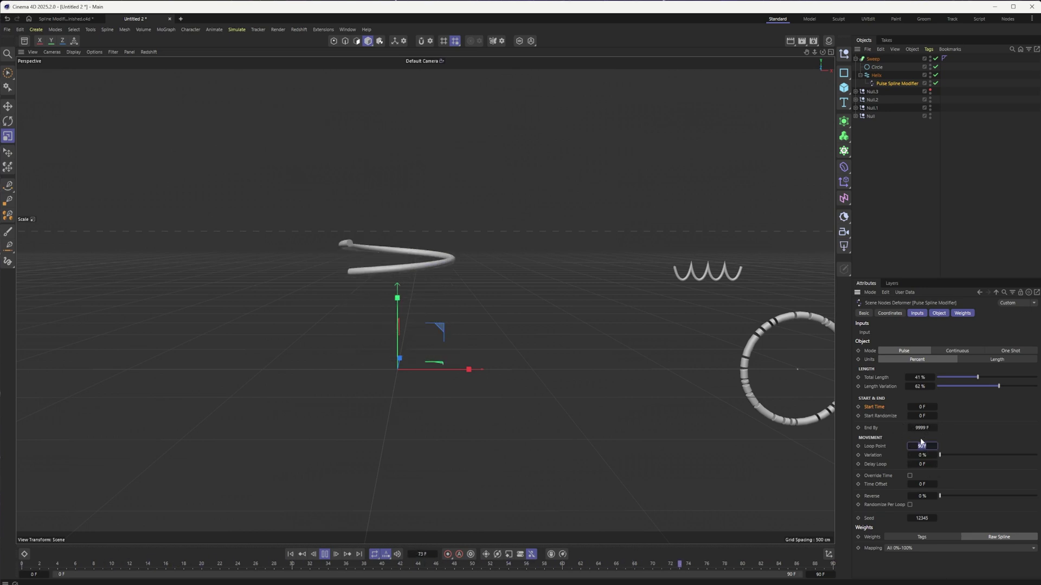
{"action": "left_click", "coordinate": [957, 438]}
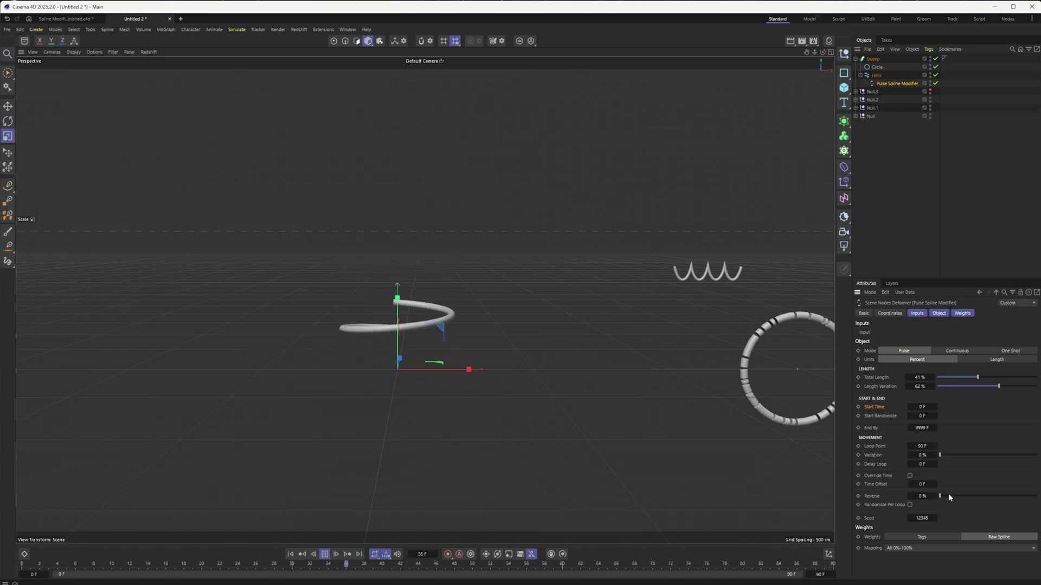
Step: Try a reverse amount of 90% on the Pulse Spline Modifier, and lower it to 10%
{"action": "left_click_drag", "start_coordinate": [948, 494], "coordinate": [1035, 496]}
{"action": "left_click_drag", "start_coordinate": [997, 496], "coordinate": [1028, 497]}
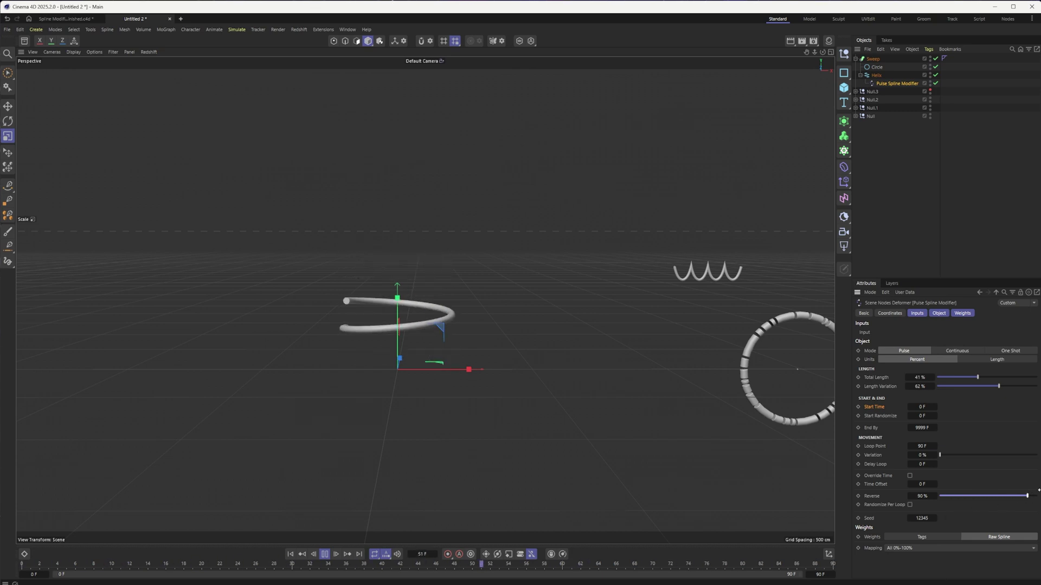
{"action": "left_click", "coordinate": [950, 498]}
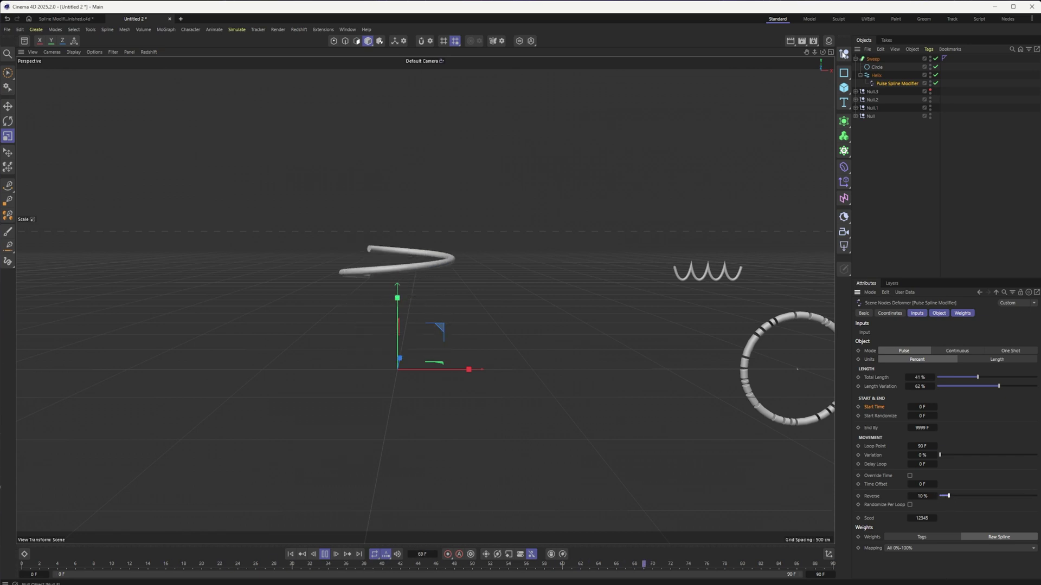
Step: Try raising the Sweep's start growth to 100%, and undo the change
{"action": "left_click", "coordinate": [874, 59]}
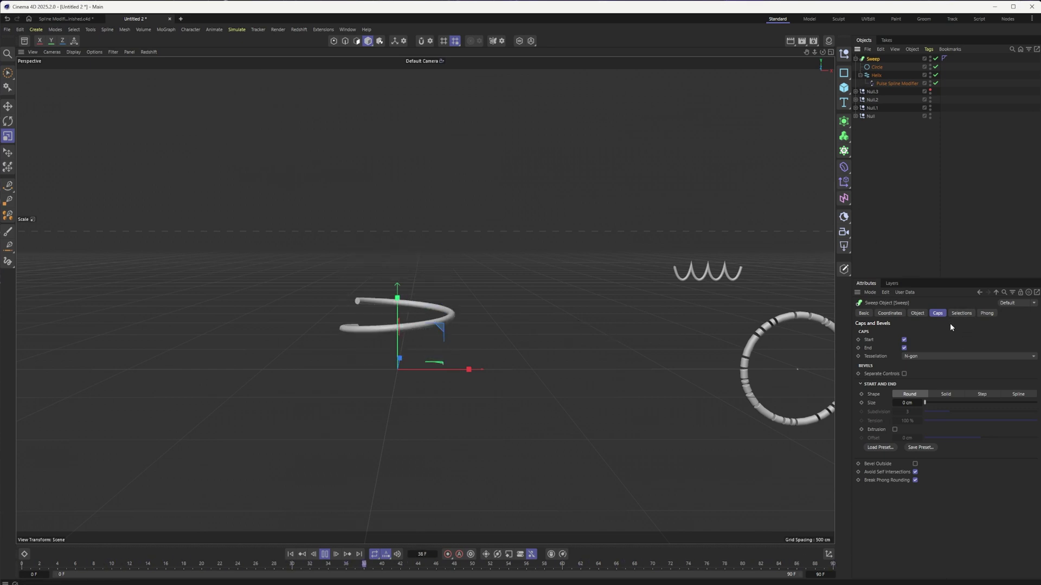
{"action": "left_click", "coordinate": [917, 313]}
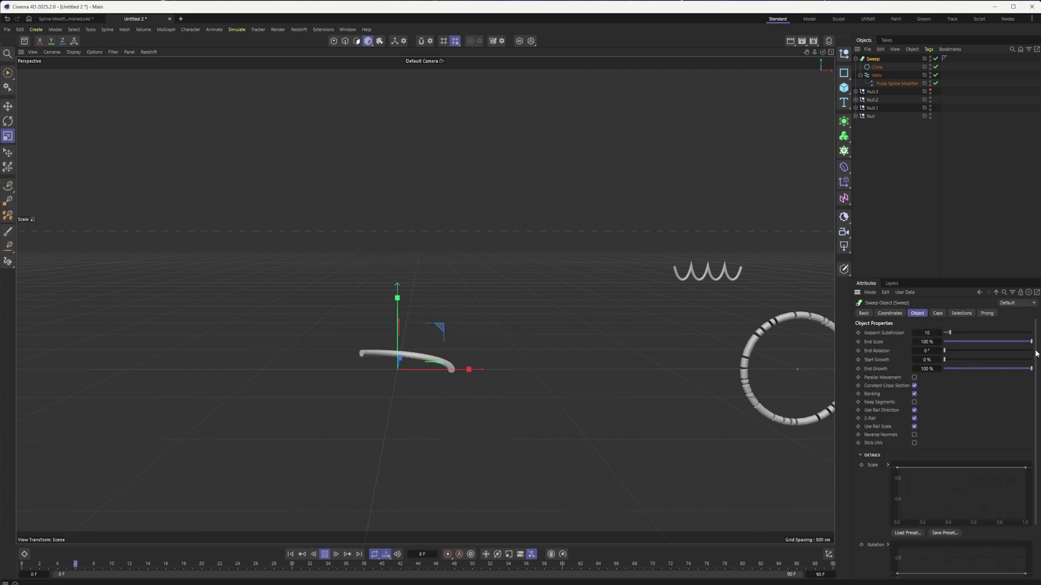
{"action": "left_click_drag", "start_coordinate": [945, 360], "coordinate": [1021, 363]}
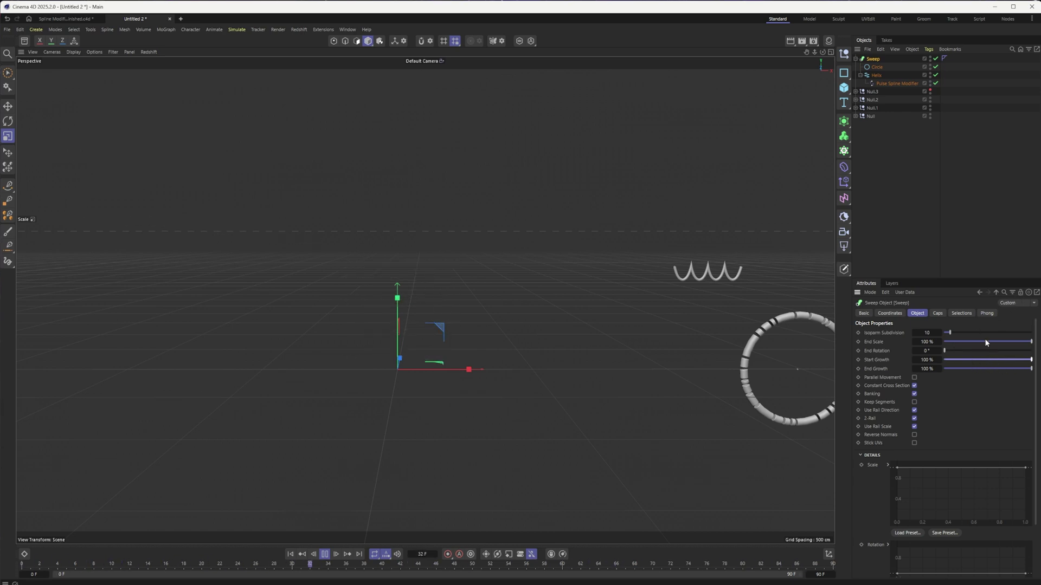
{"action": "key", "text": "ctrl+z"}
{"action": "key", "text": "ctrl+z"}
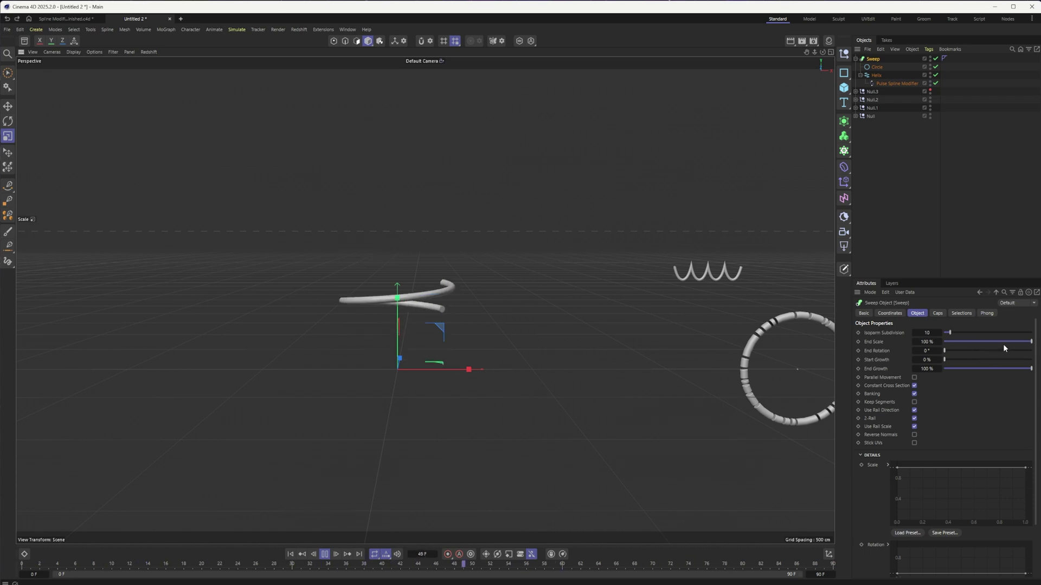
Step: Set the Sweep's end scale to 0% and stop the animation
{"action": "left_click", "coordinate": [997, 342]}
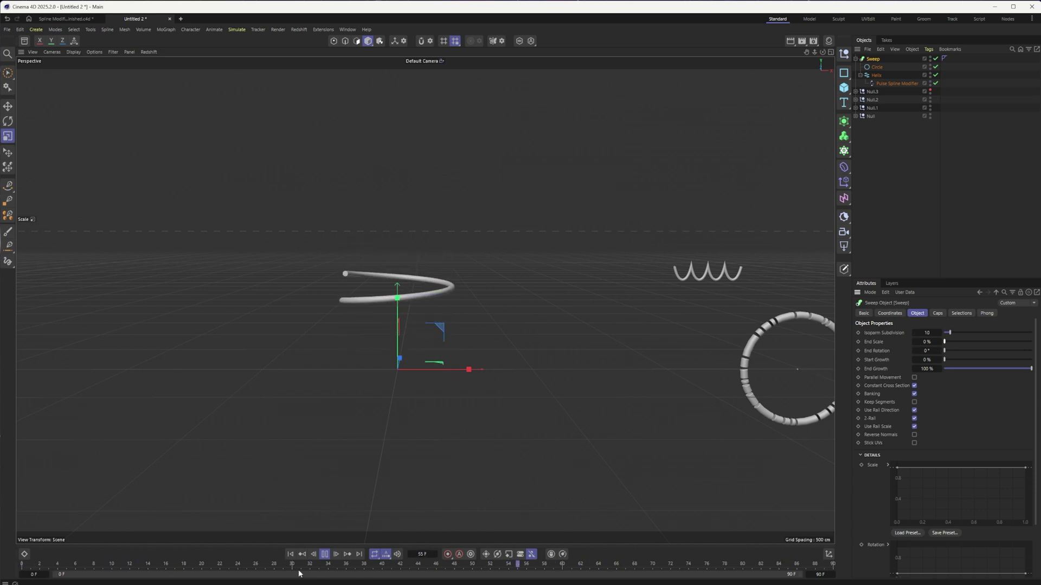
{"action": "left_click", "coordinate": [325, 554]}
Step: Reset the Pulse Spline Modifier to its Default preset
{"action": "left_click", "coordinate": [885, 85]}
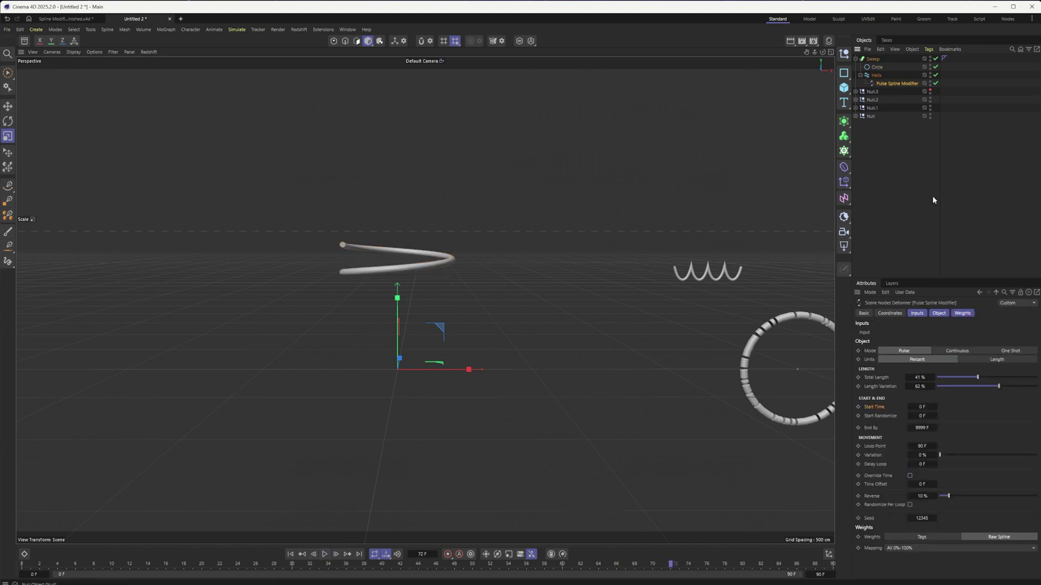
{"action": "left_click", "coordinate": [1035, 303]}
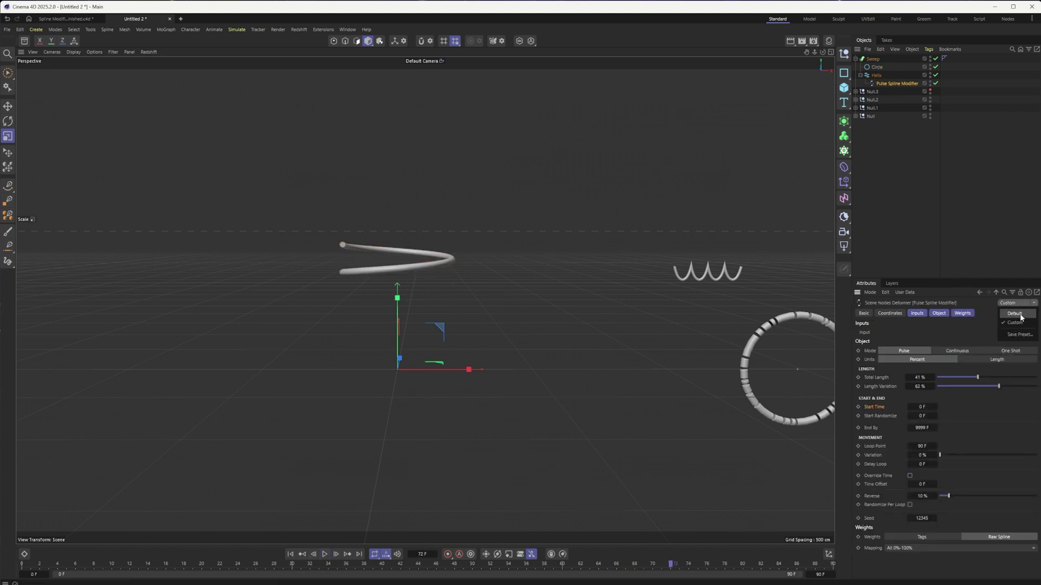
{"action": "left_click", "coordinate": [1015, 314]}
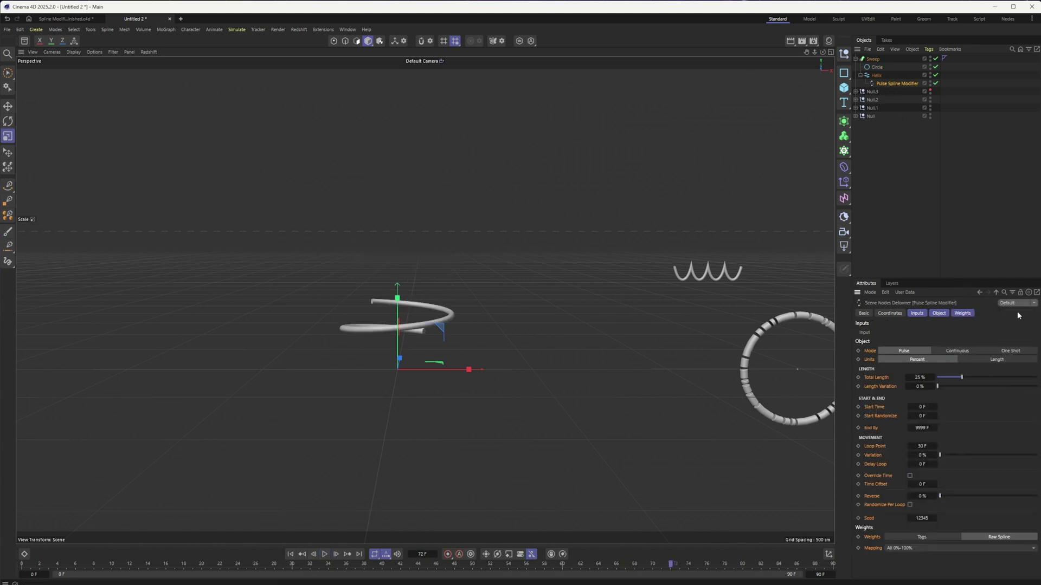
Step: Set the Pulse Spline Modifier's total length to 100% and replay the animation from the first frame
{"action": "left_click", "coordinate": [872, 59]}
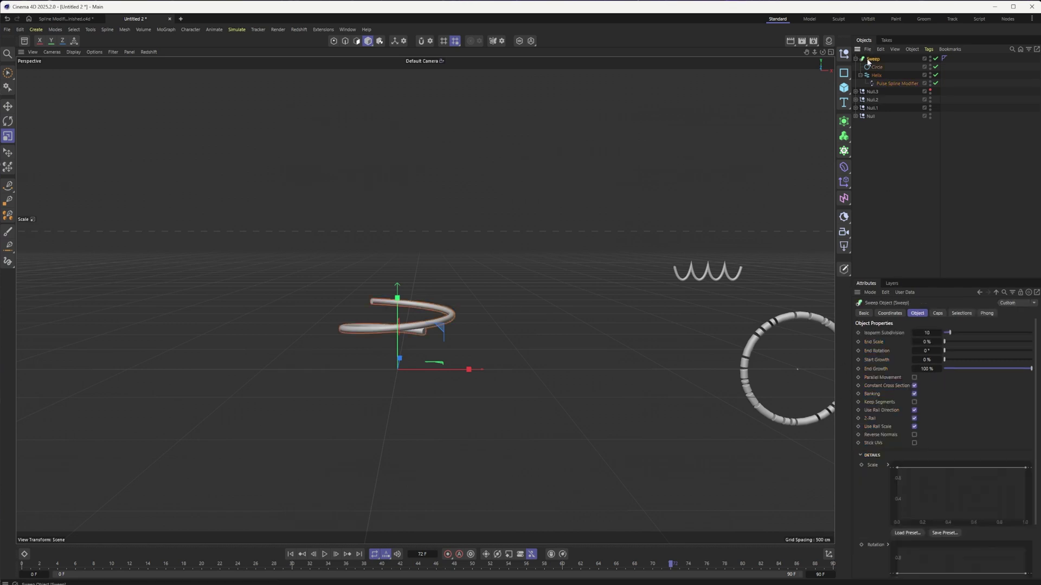
{"action": "left_click", "coordinate": [325, 554]}
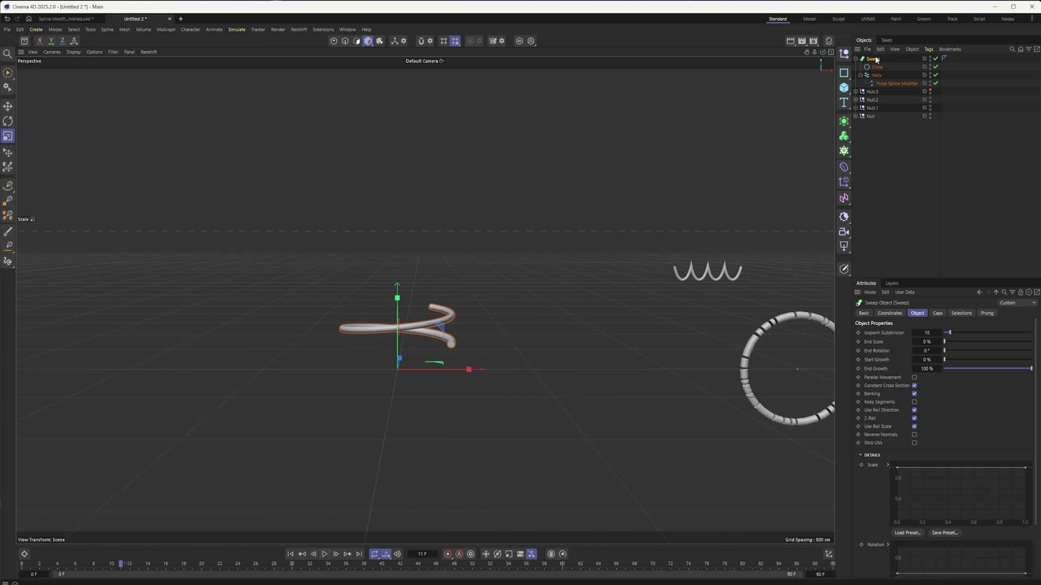
{"action": "left_click", "coordinate": [886, 84]}
{"action": "left_click_drag", "start_coordinate": [978, 380], "coordinate": [1037, 377]}
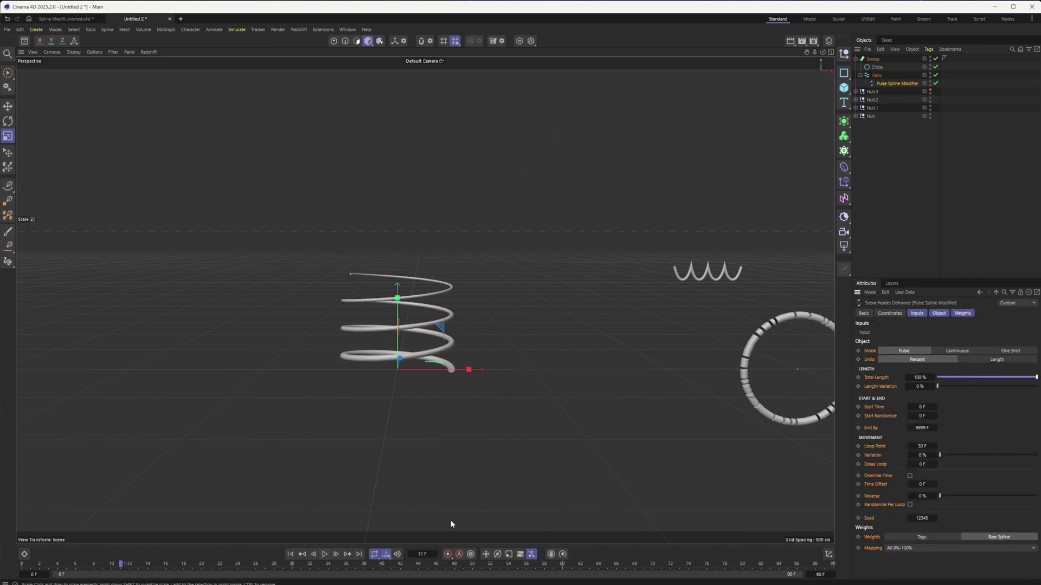
{"action": "left_click", "coordinate": [291, 554]}
{"action": "left_click", "coordinate": [325, 554]}
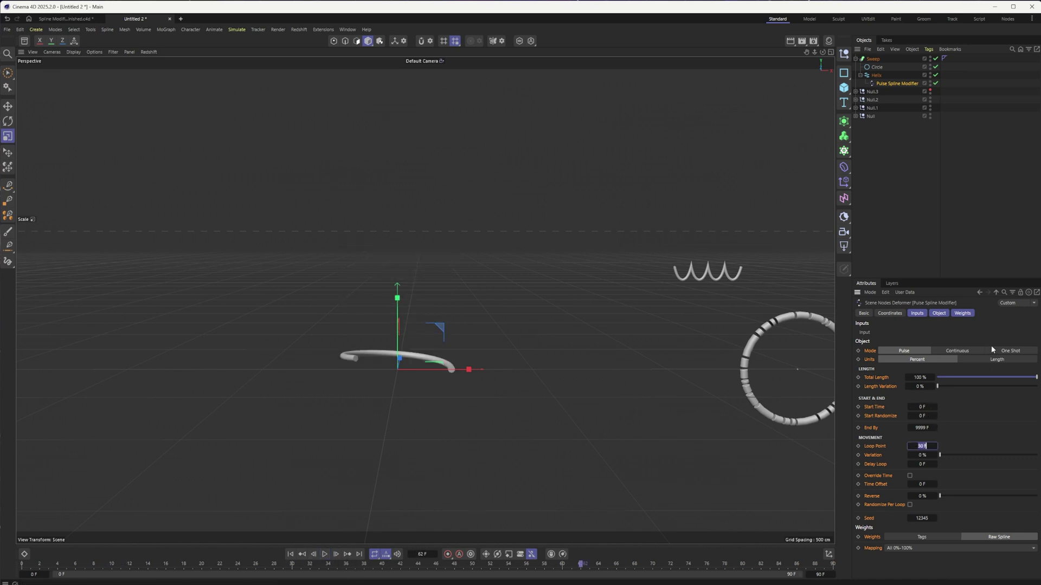
Step: Set the Pulse Spline Modifier's loop point to 90 frames, review the animation from the start and stop it
{"action": "type", "text": "90"}
{"action": "key", "text": "Return"}
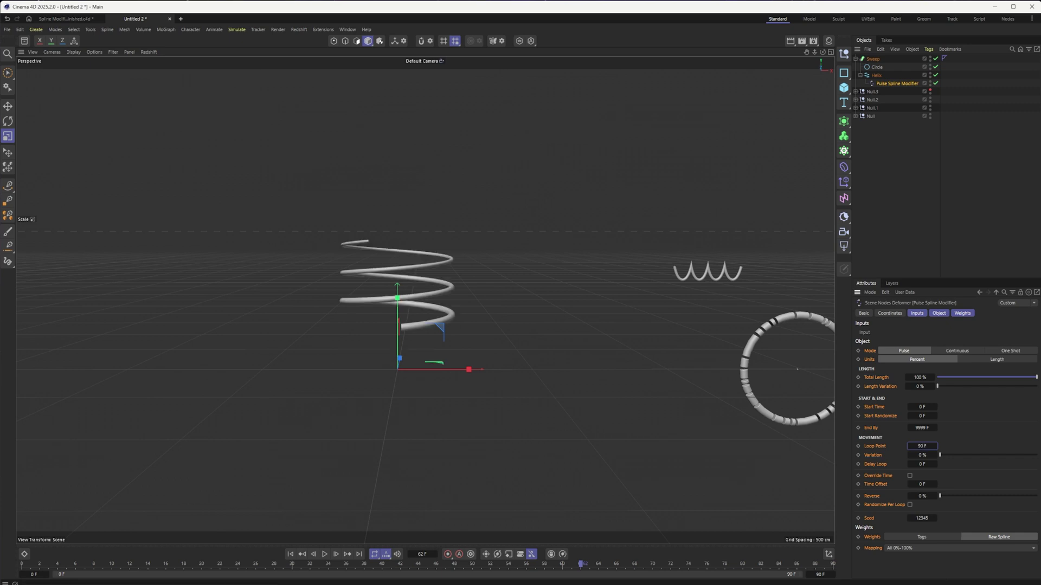
{"action": "left_click", "coordinate": [290, 554]}
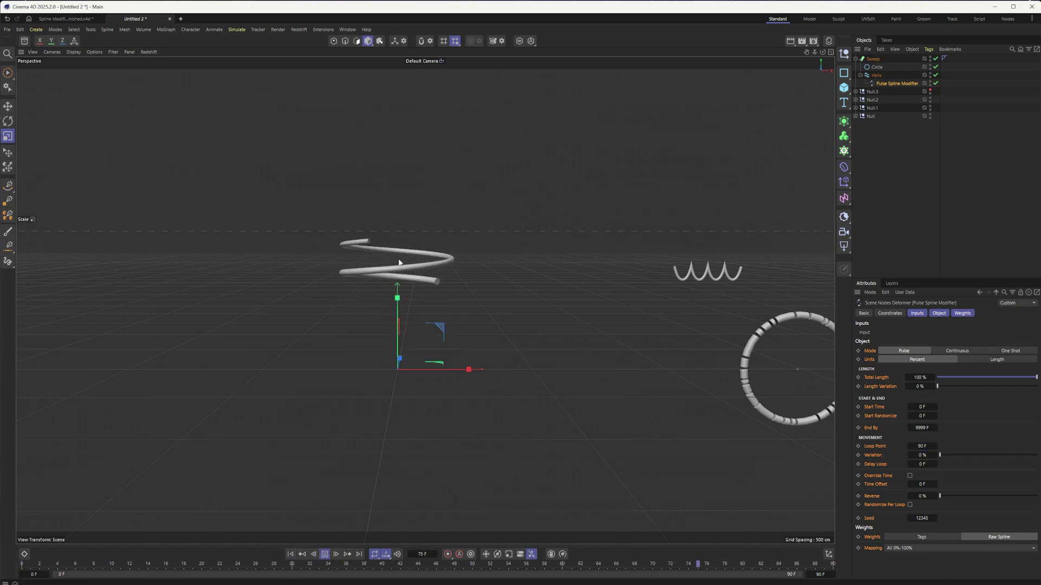
{"action": "left_click", "coordinate": [952, 186]}
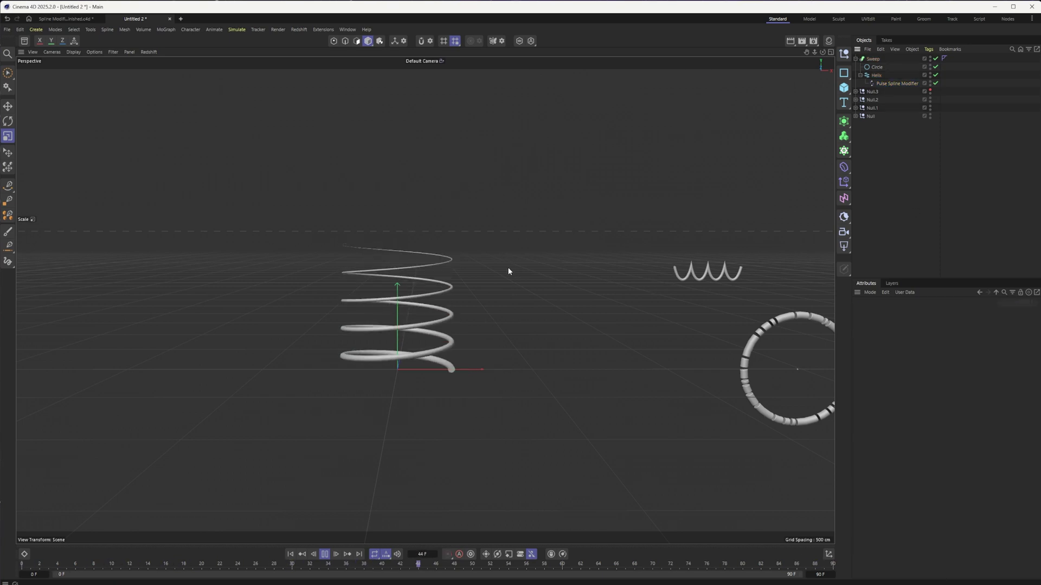
{"action": "middle_click_drag", "start_coordinate": [627, 371], "coordinate": [571, 357], "text": "alt"}
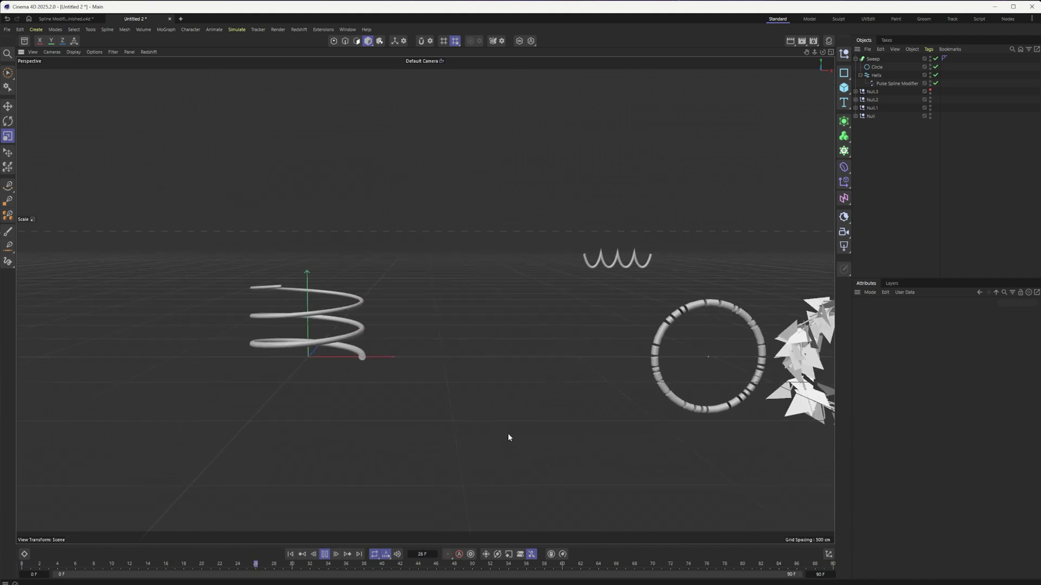
{"action": "left_click", "coordinate": [325, 554]}
Step: Group the swept Helix under a null and move it along X towards the other examples, clearing the origin
{"action": "scroll", "coordinate": [515, 352], "scroll_direction": "down", "scroll_amount": 3}
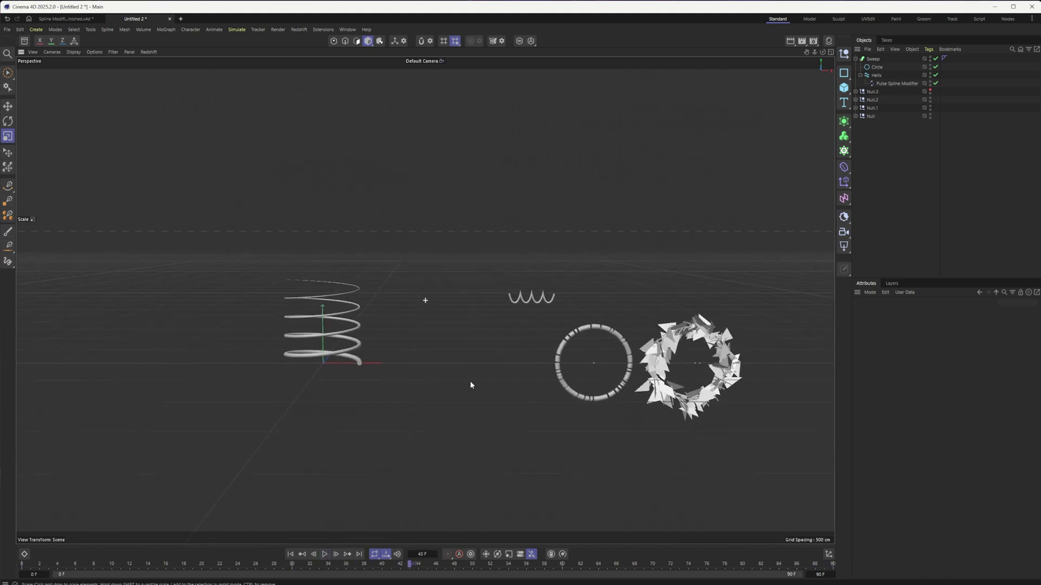
{"action": "left_click", "coordinate": [867, 56]}
{"action": "right_click", "coordinate": [866, 54]}
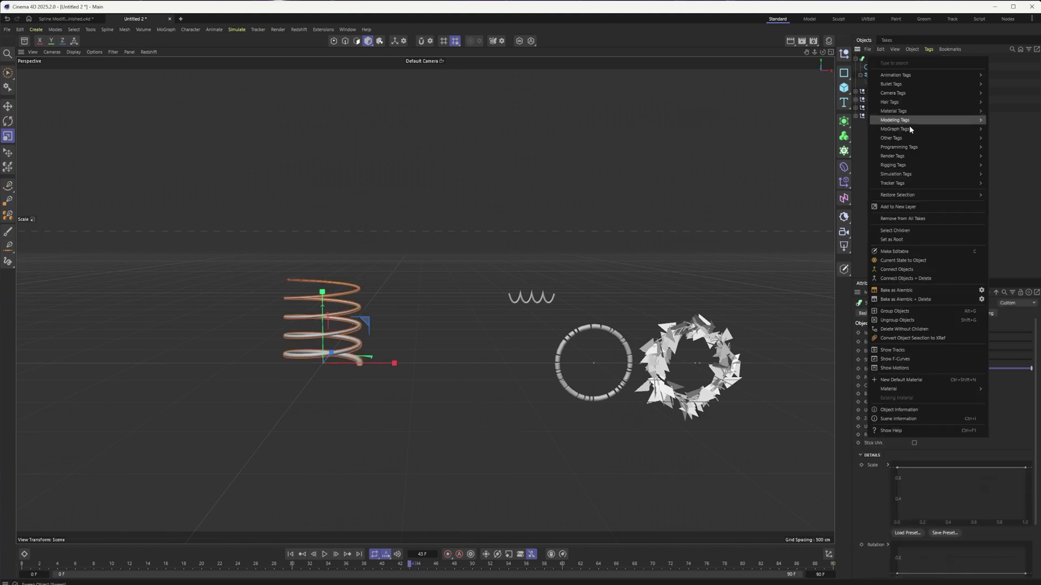
{"action": "left_click", "coordinate": [895, 310]}
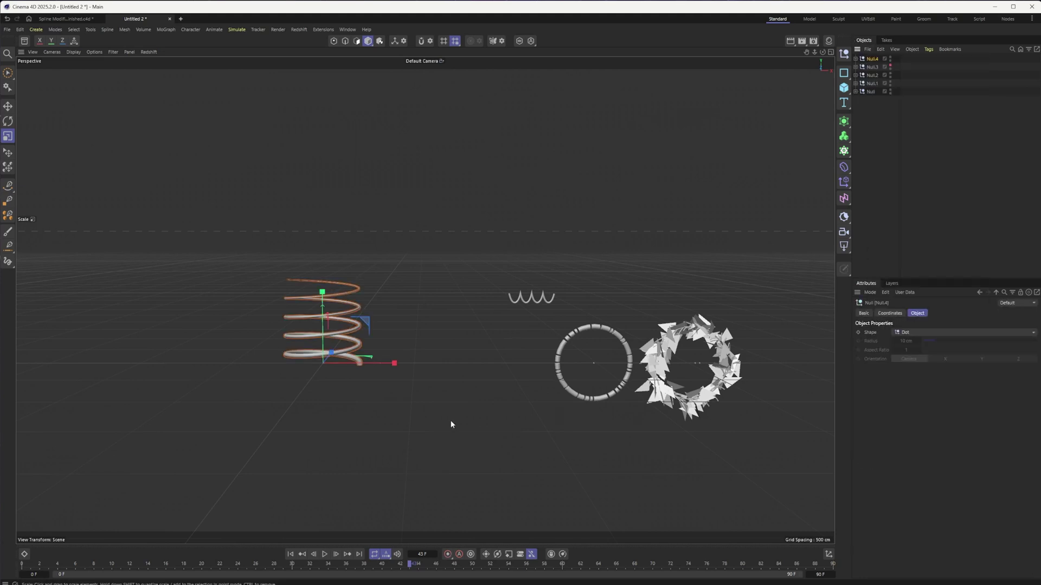
{"action": "key", "text": "e"}
{"action": "left_click_drag", "start_coordinate": [391, 365], "coordinate": [507, 363]}
Step: Add a Dash Spline Modifier and a Cogwheel spline, and nest the modifier under the Cogwheel
{"action": "left_click", "coordinate": [846, 168]}
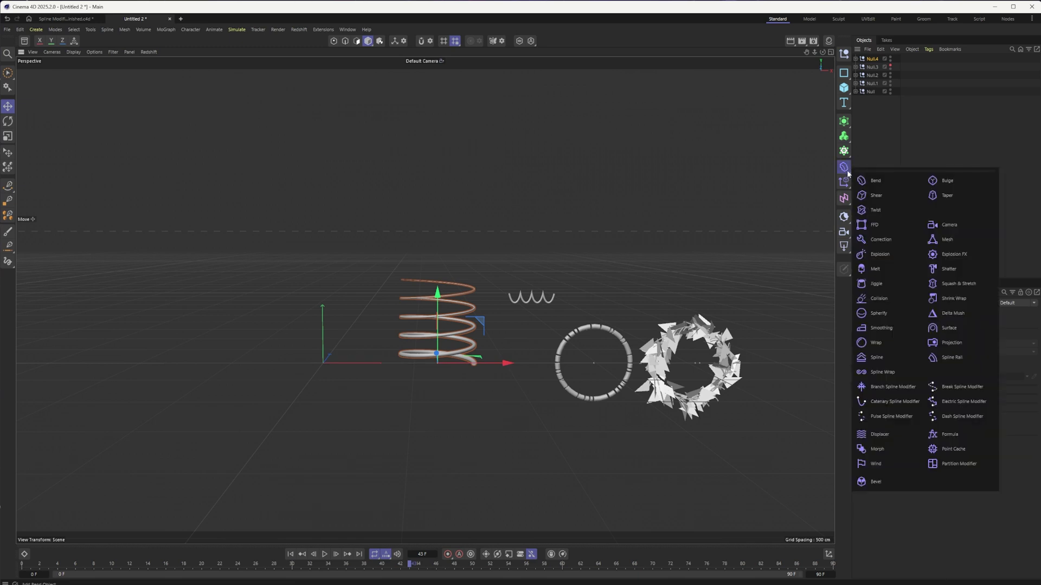
{"action": "left_click", "coordinate": [961, 418]}
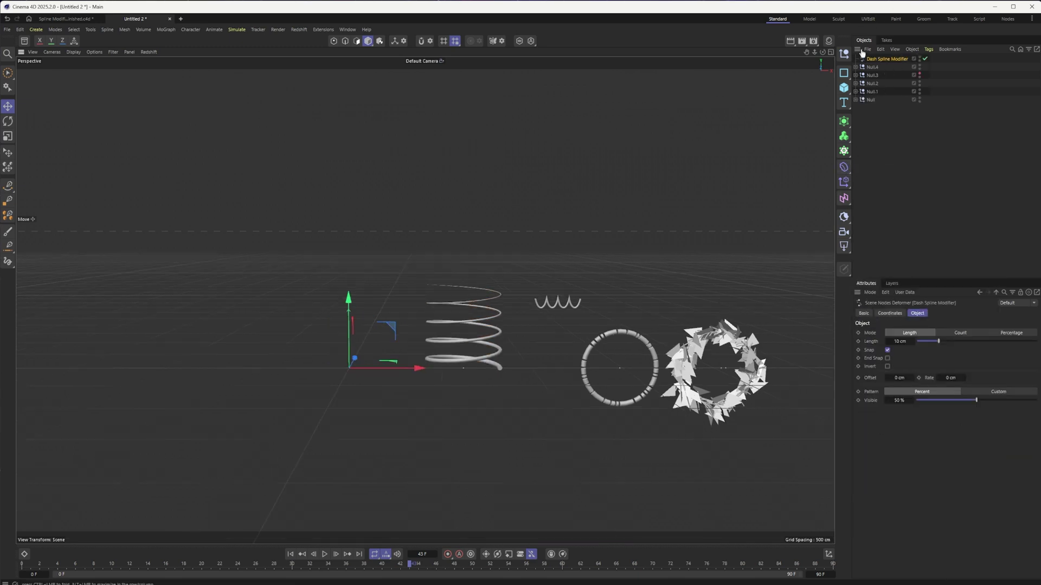
{"action": "left_click", "coordinate": [845, 73]}
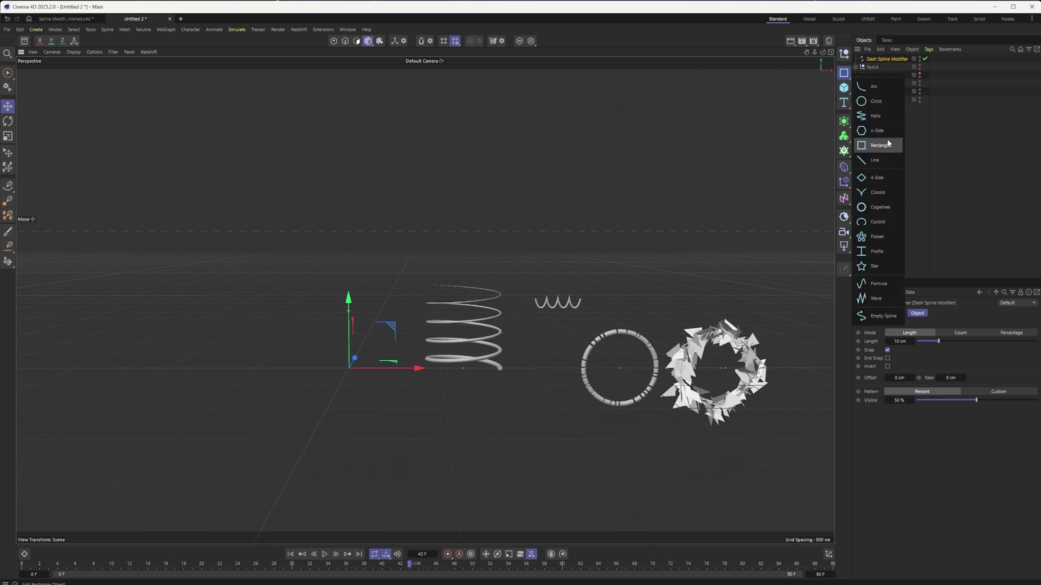
{"action": "left_click", "coordinate": [881, 208]}
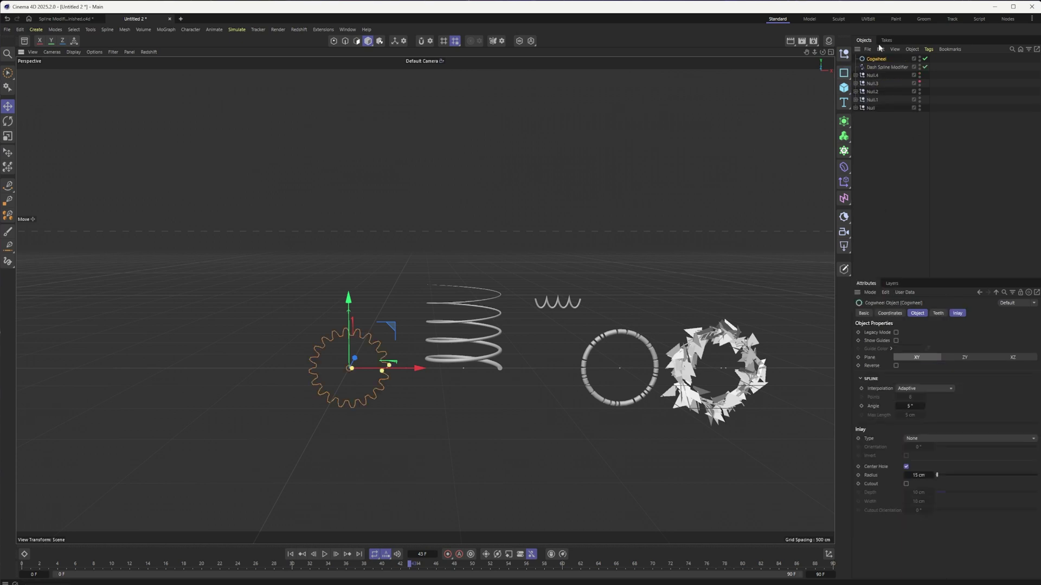
{"action": "left_click_drag", "start_coordinate": [873, 60], "coordinate": [875, 59]}
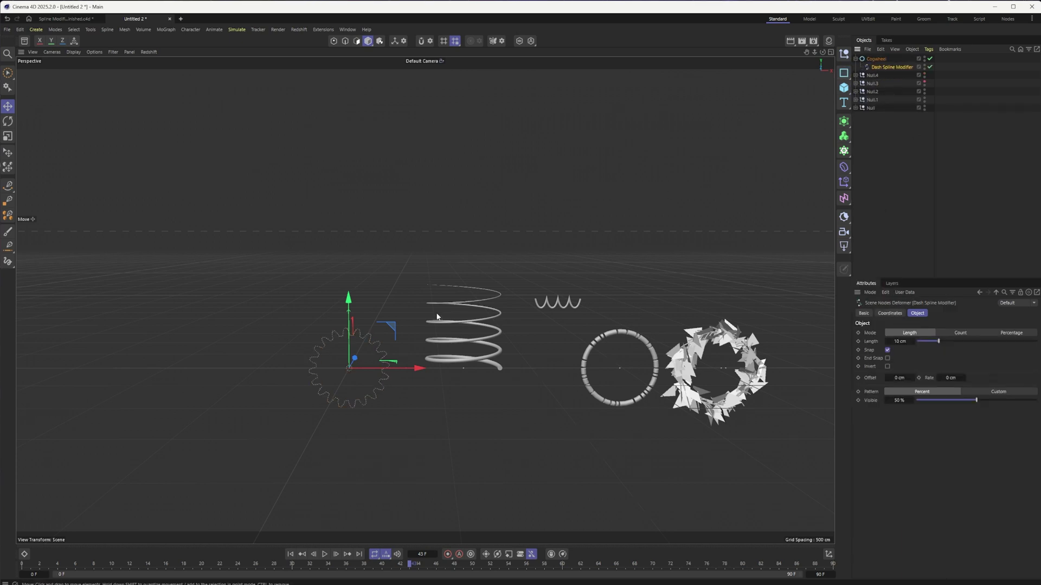
Step: Place the dashed Cogwheel inside a new Sweep generator
{"action": "right_click_drag", "start_coordinate": [353, 344], "coordinate": [489, 308], "text": "alt"}
{"action": "middle_click_drag", "start_coordinate": [440, 324], "coordinate": [458, 307], "text": "alt"}
{"action": "left_click", "coordinate": [887, 60]}
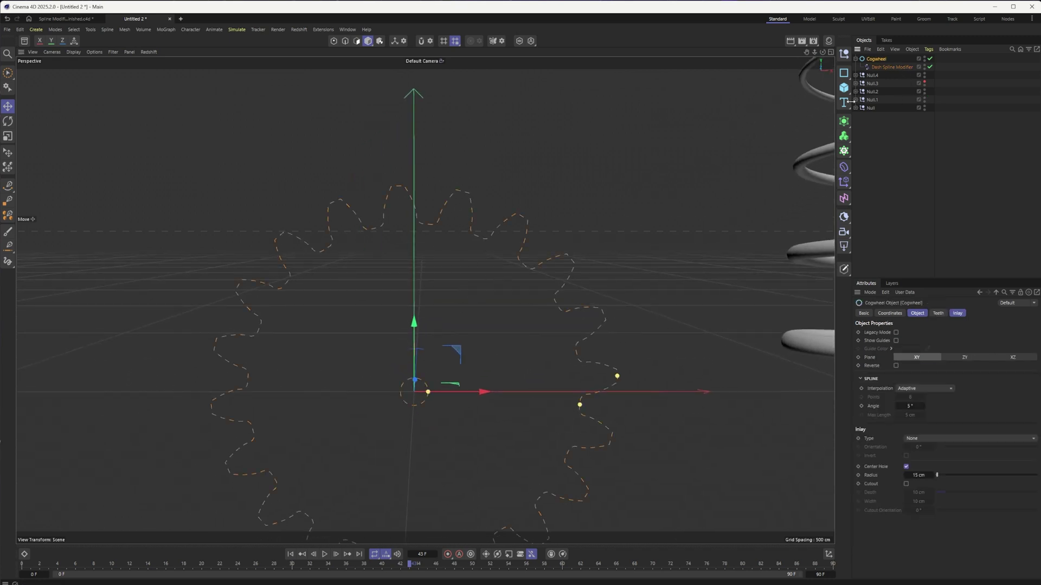
{"action": "left_click", "coordinate": [845, 121]}
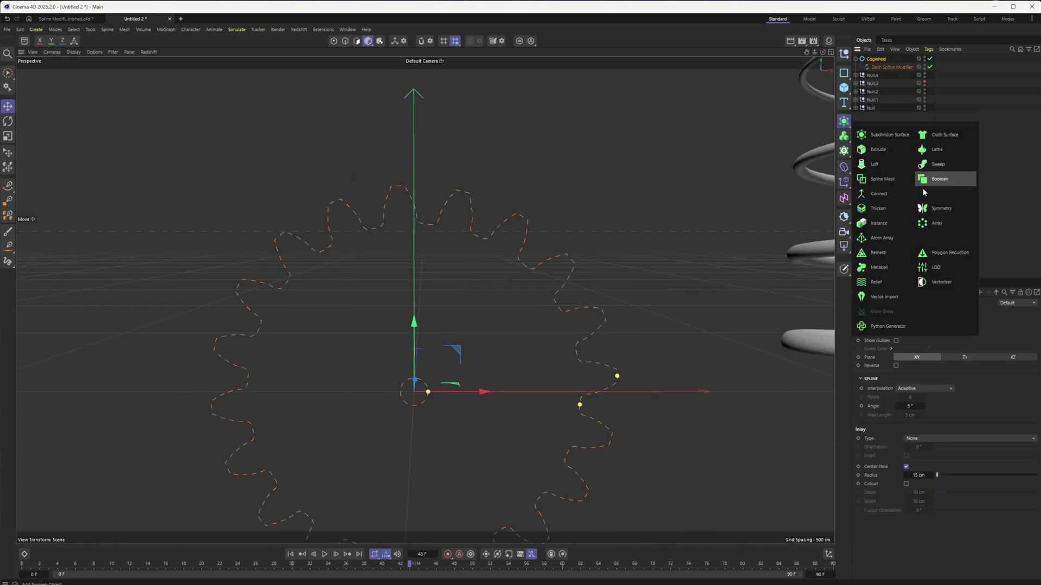
{"action": "left_click", "coordinate": [929, 164]}
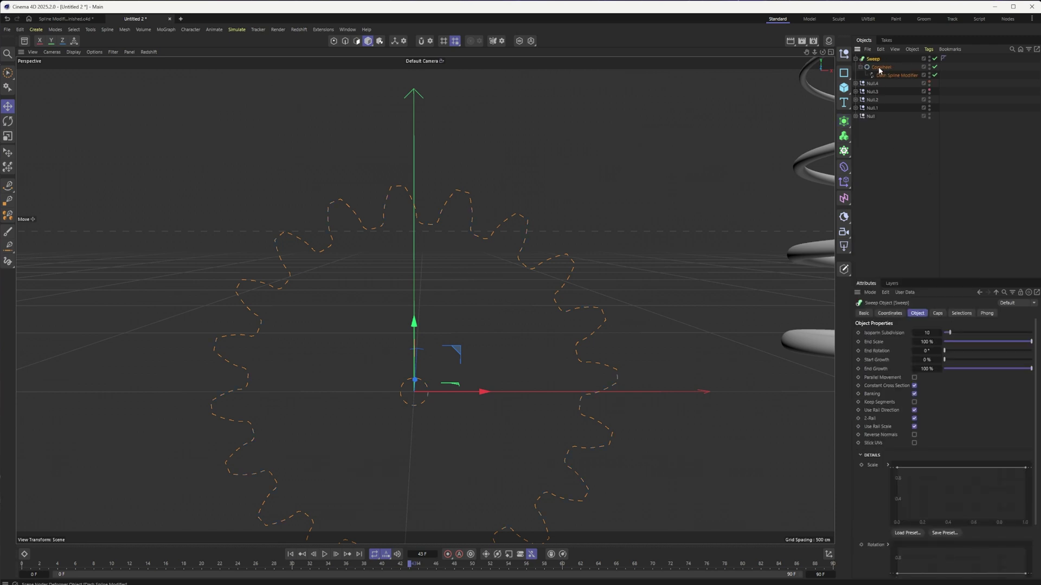
{"action": "left_click", "coordinate": [844, 53]}
{"action": "left_click", "coordinate": [887, 102]}
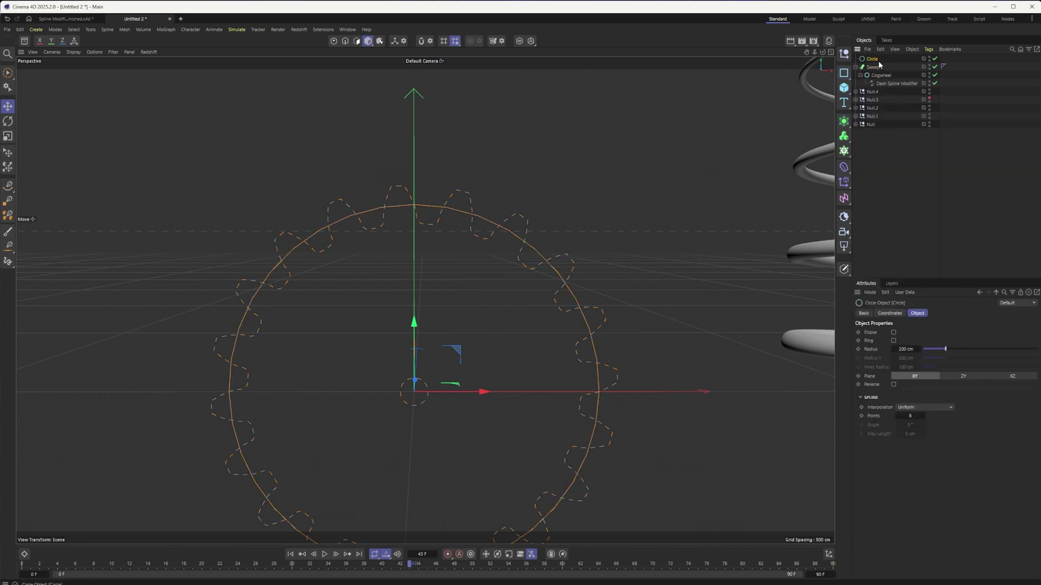
{"action": "key", "text": "t"}
{"action": "left_click_drag", "start_coordinate": [658, 119], "coordinate": [371, 230]}
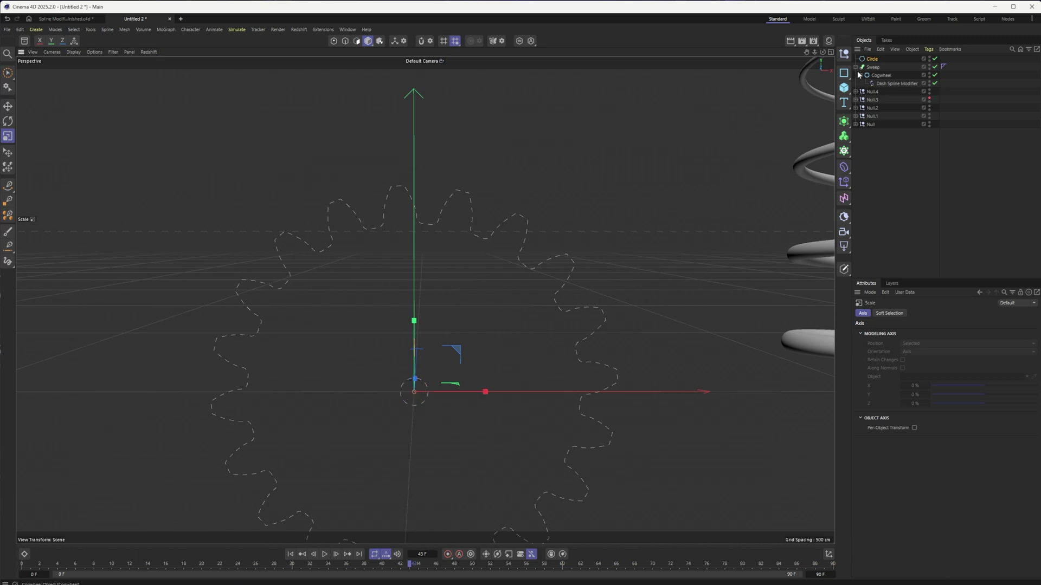
{"action": "left_click_drag", "start_coordinate": [875, 69], "coordinate": [876, 70]}
{"action": "left_click_drag", "start_coordinate": [517, 244], "coordinate": [316, 541], "text": "alt"}
{"action": "left_click", "coordinate": [299, 555]}
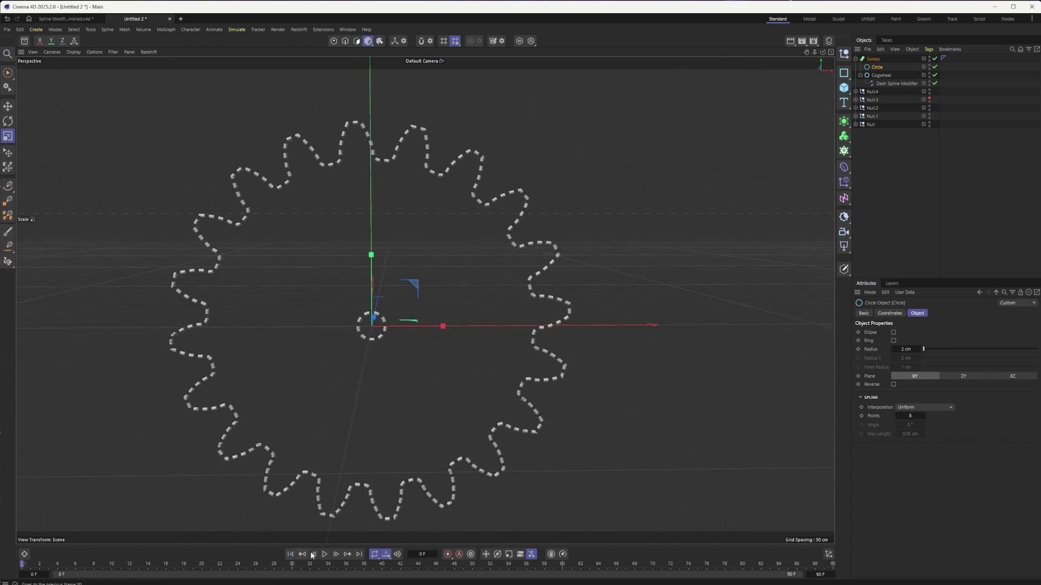
Step: Try the Dash Spline Modifier's Count and Percentage modes, return to Length mode and set the length to 19 cm
{"action": "left_click", "coordinate": [869, 58]}
{"action": "left_click", "coordinate": [893, 82]}
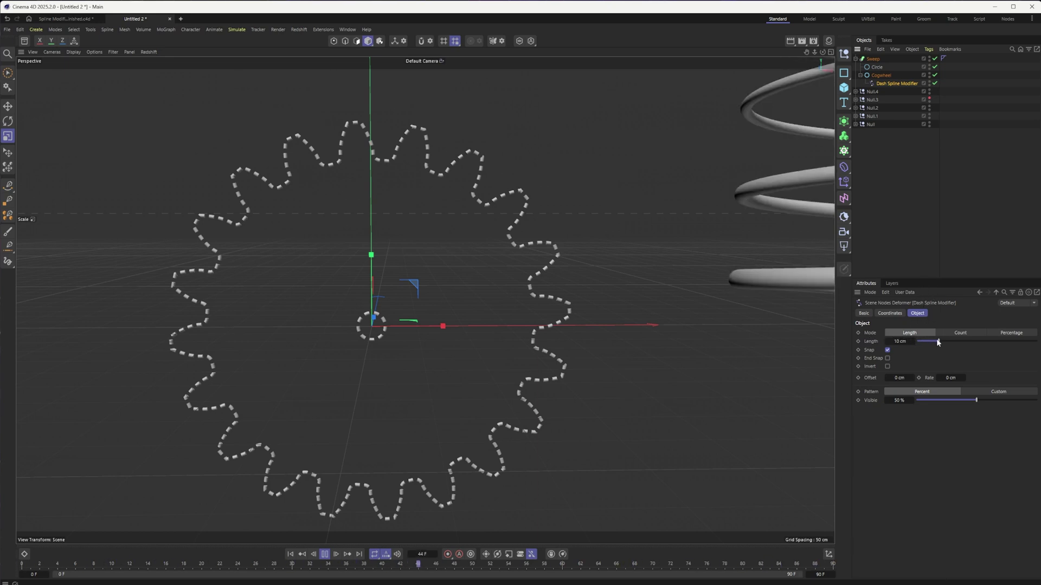
{"action": "left_click", "coordinate": [958, 332]}
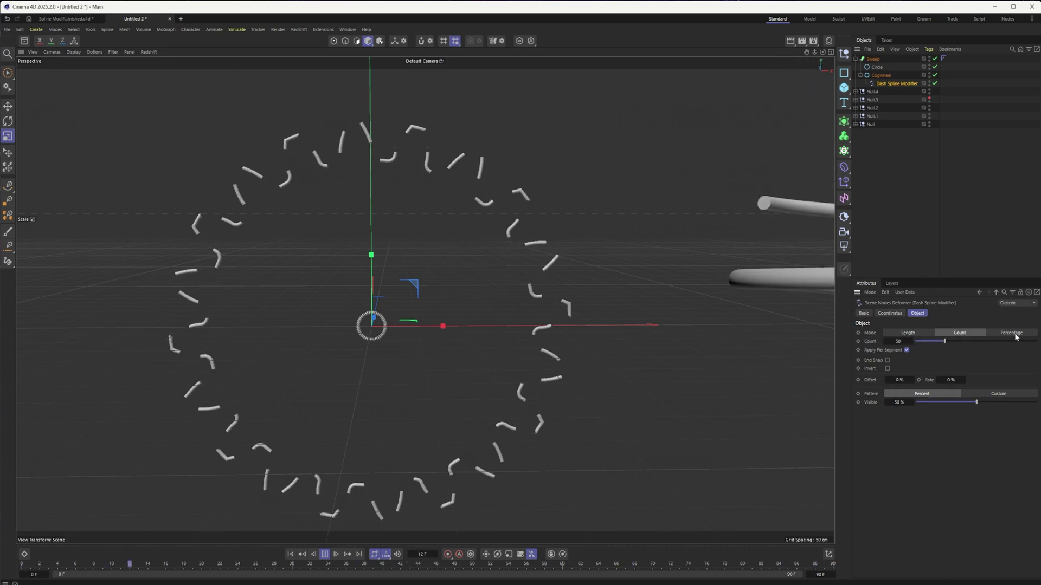
{"action": "left_click", "coordinate": [997, 333]}
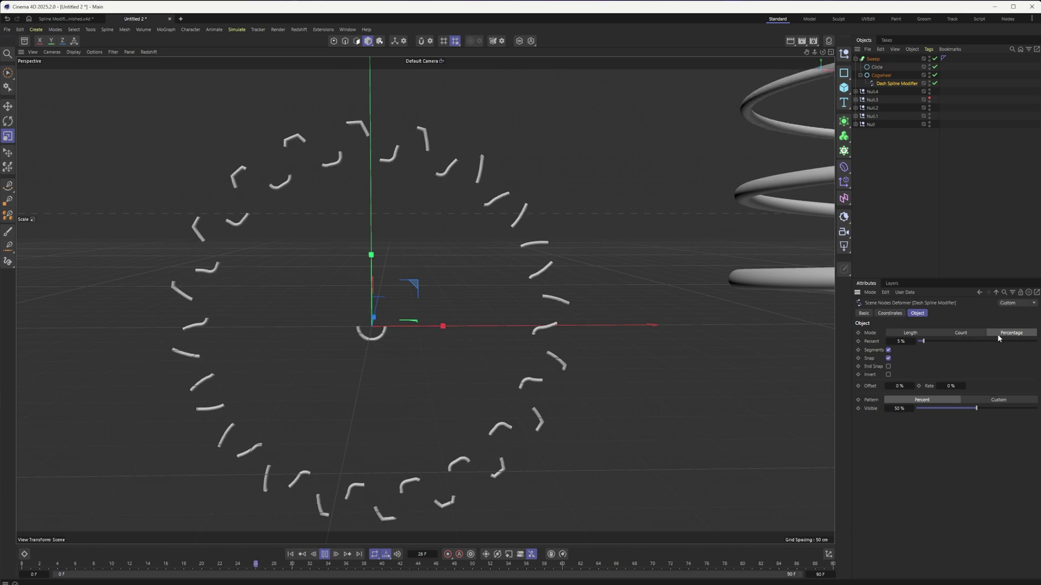
{"action": "left_click", "coordinate": [909, 332]}
{"action": "left_click_drag", "start_coordinate": [918, 345], "coordinate": [961, 341]}
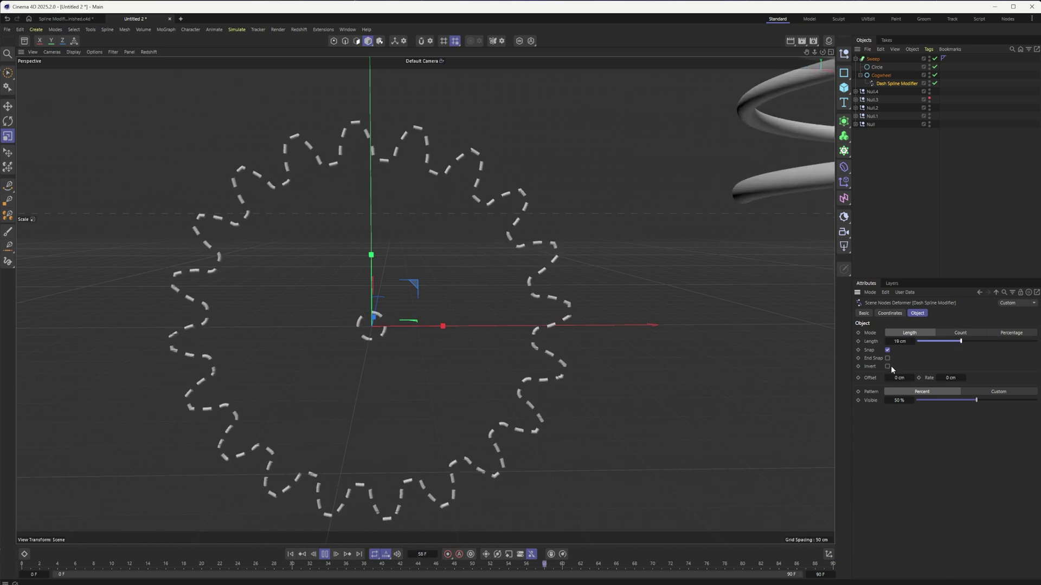
Step: Try shifting the dash offset, reset it to 0 cm, and set the offset rate to 37 cm
{"action": "left_click_drag", "start_coordinate": [913, 379], "coordinate": [914, 380]}
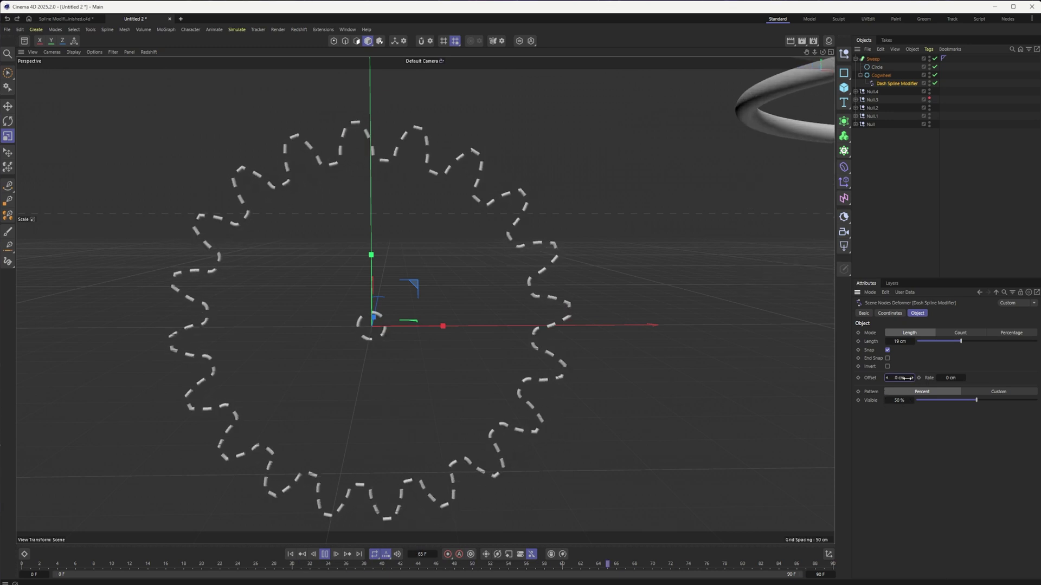
{"action": "right_click", "coordinate": [888, 378]}
{"action": "left_click", "coordinate": [963, 379]}
{"action": "left_click", "coordinate": [964, 378]}
{"action": "left_click", "coordinate": [964, 378]}
{"action": "left_click", "coordinate": [964, 378]}
{"action": "left_click", "coordinate": [963, 379]}
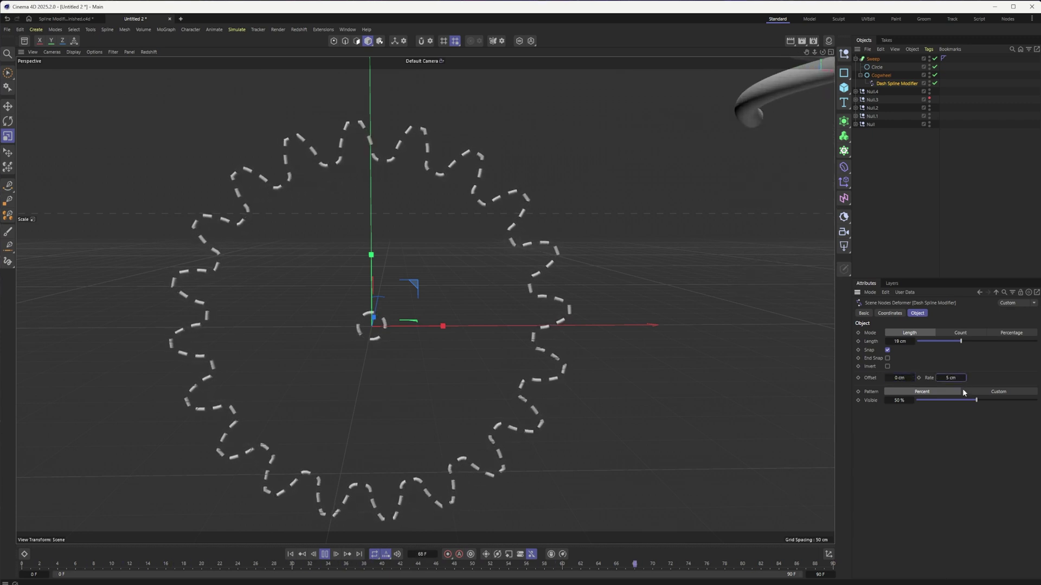
{"action": "left_click_drag", "start_coordinate": [964, 379], "coordinate": [968, 376]}
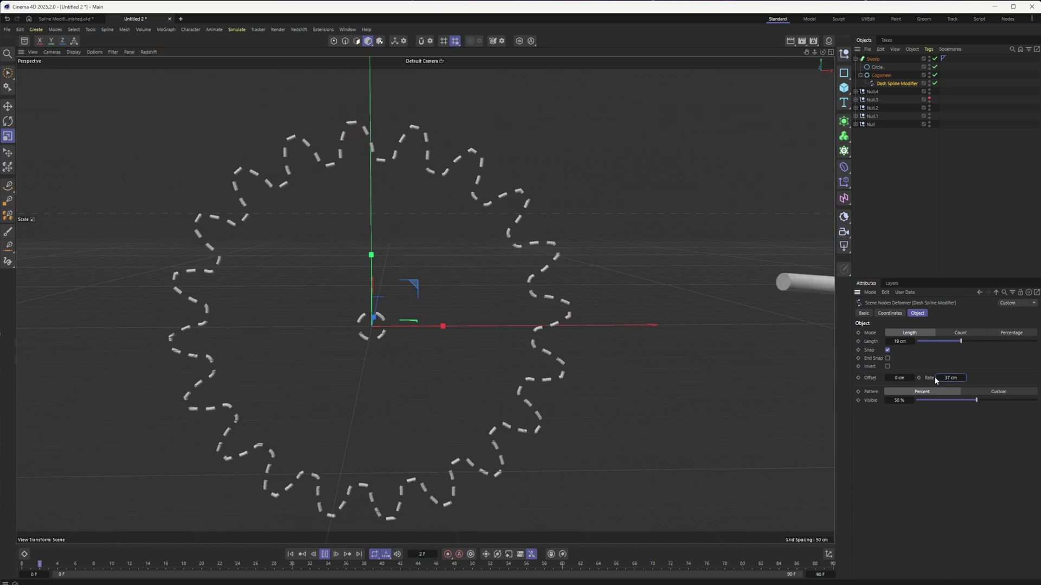
Step: Stop the animation, try different visible percentages for the dashes, and switch the pattern to Custom
{"action": "left_click_drag", "start_coordinate": [349, 421], "coordinate": [373, 366], "text": "alt"}
{"action": "middle_click_drag", "start_coordinate": [365, 267], "coordinate": [391, 337], "text": "alt"}
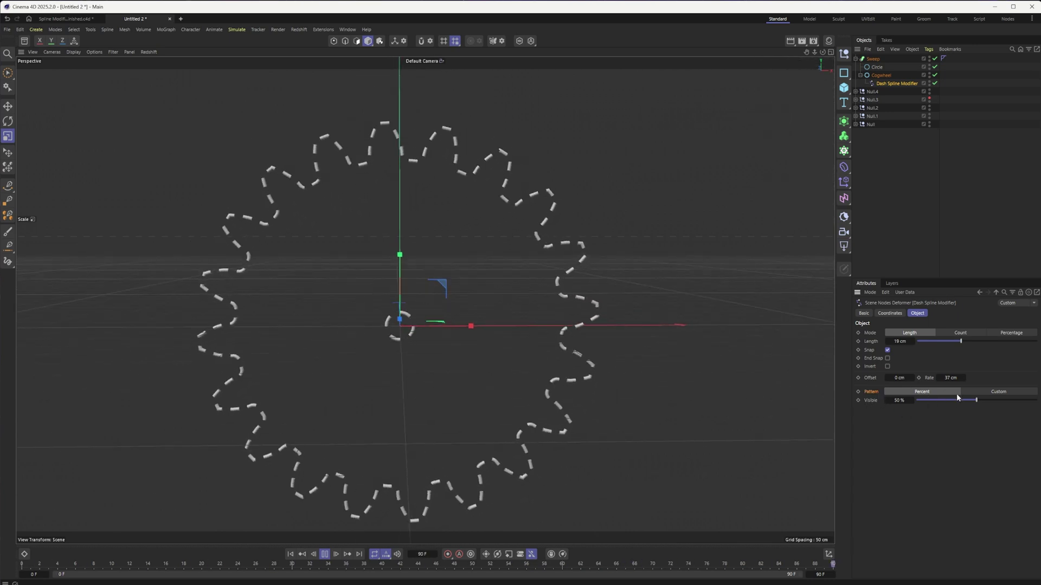
{"action": "left_click", "coordinate": [324, 554]}
{"action": "left_click_drag", "start_coordinate": [1036, 400], "coordinate": [963, 414]}
{"action": "left_click", "coordinate": [1004, 392]}
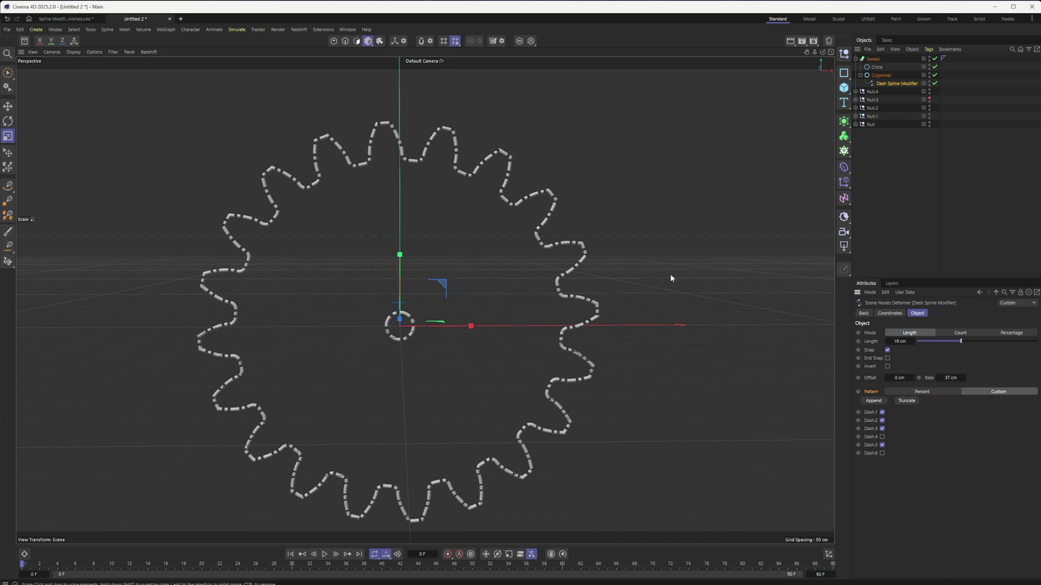
Step: Try the custom pattern with Dash.2, Dash.3 and Dash.5 off, and turn Dash.2 and Dash.3 back on
{"action": "scroll", "coordinate": [381, 158], "scroll_direction": "up", "scroll_amount": 10}
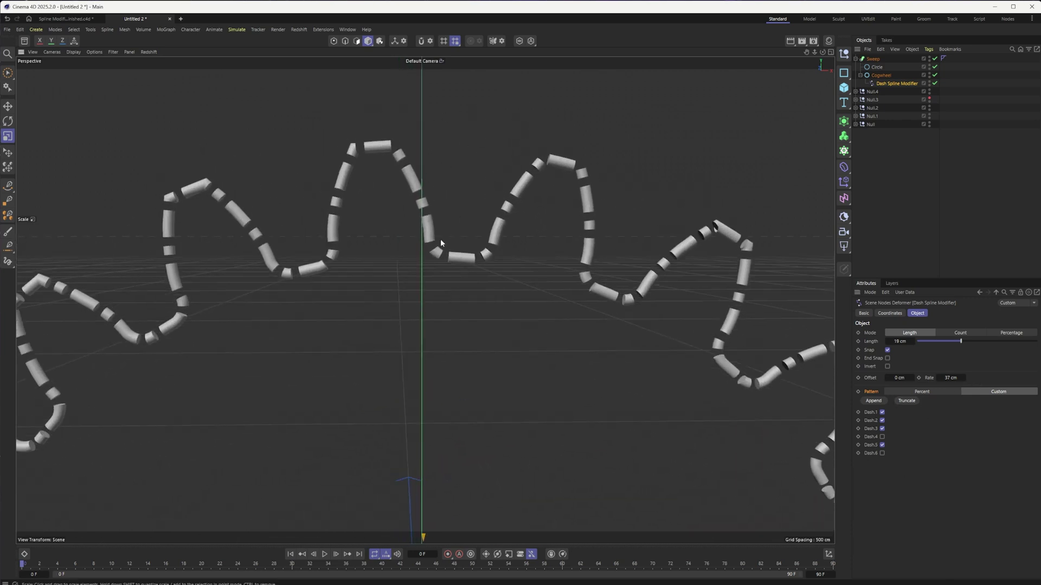
{"action": "left_click", "coordinate": [882, 421]}
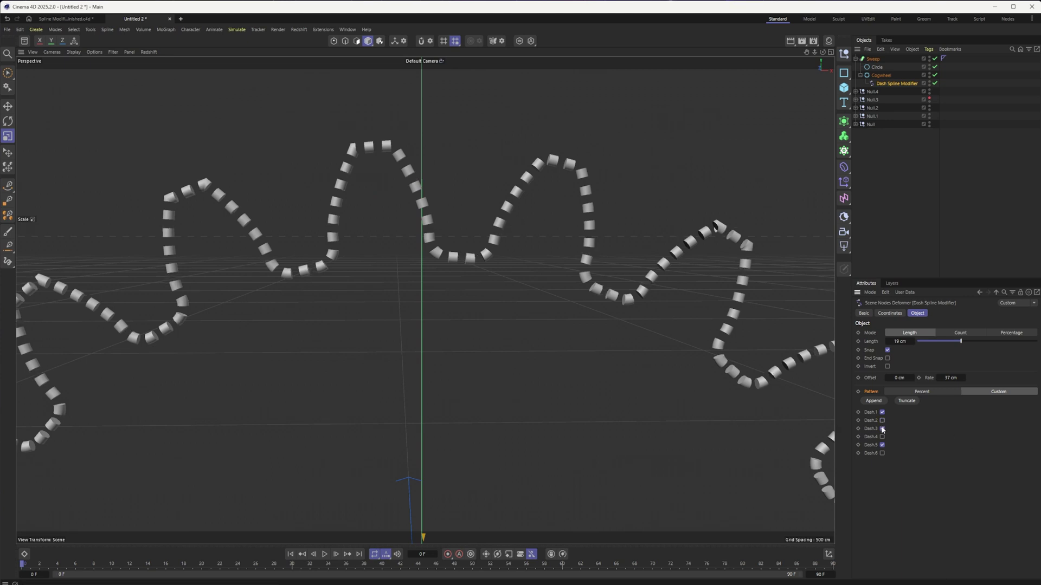
{"action": "left_click", "coordinate": [882, 429]}
{"action": "left_click", "coordinate": [882, 446]}
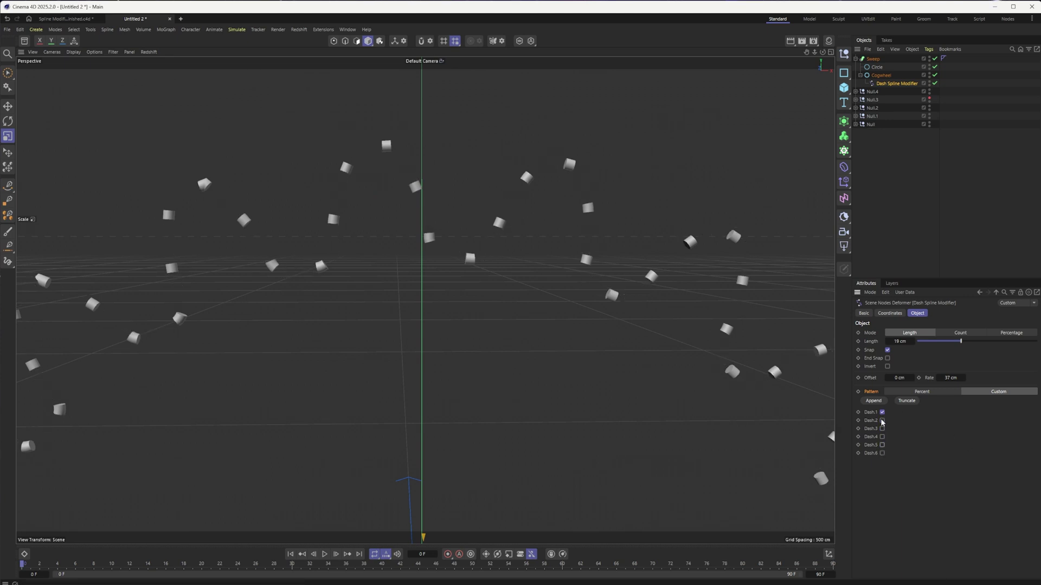
{"action": "left_click", "coordinate": [882, 420]}
{"action": "left_click", "coordinate": [882, 429]}
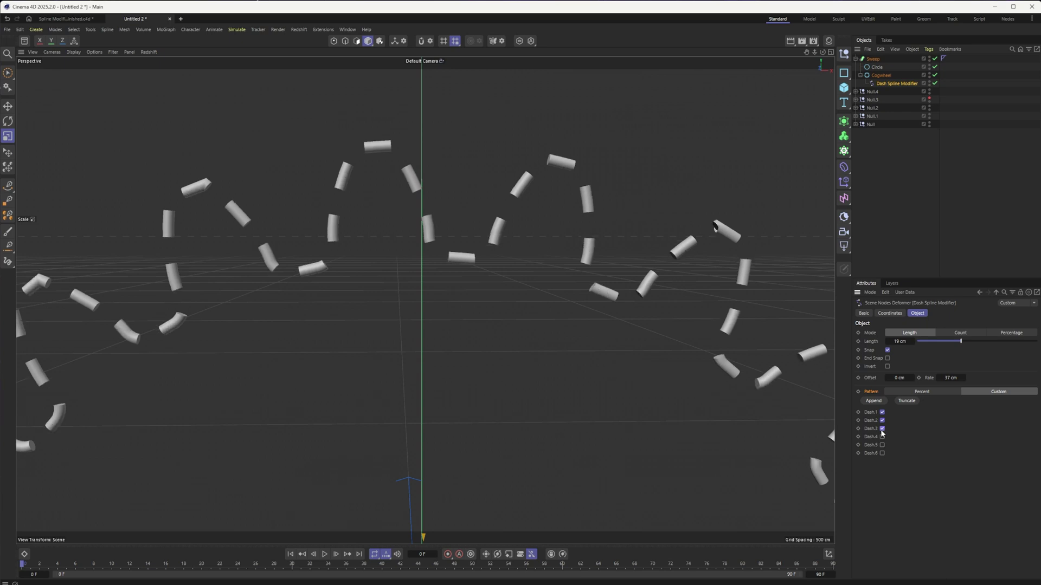
Step: Change the custom dash pattern so that Dash.4 and Dash.6 are on and Dash.2 is off, keeping Dash.3 on
{"action": "left_click", "coordinate": [882, 437]}
{"action": "left_click", "coordinate": [882, 421]}
{"action": "left_click", "coordinate": [882, 429]}
{"action": "left_click", "coordinate": [882, 429]}
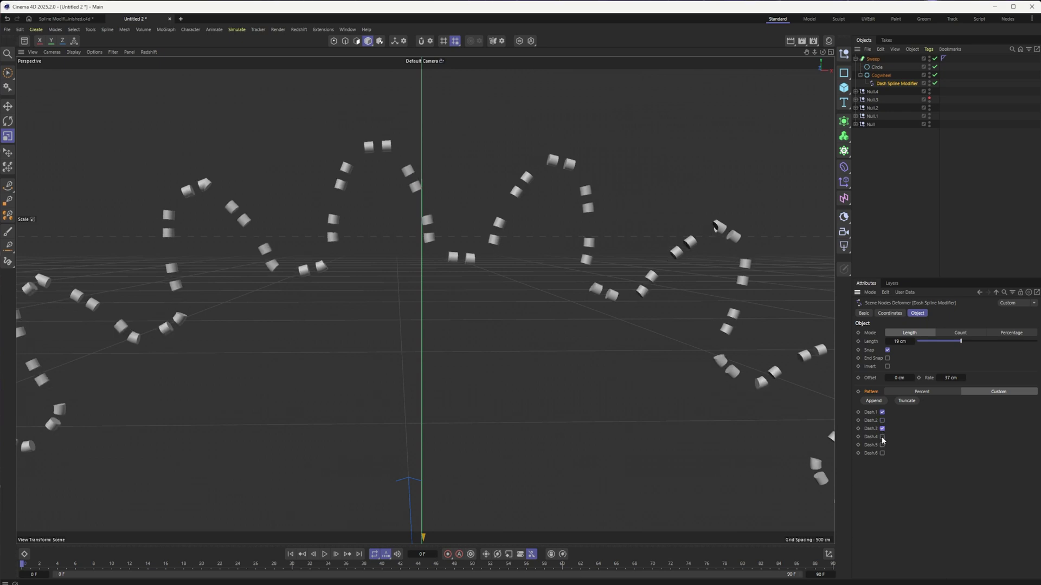
{"action": "left_click", "coordinate": [882, 453]}
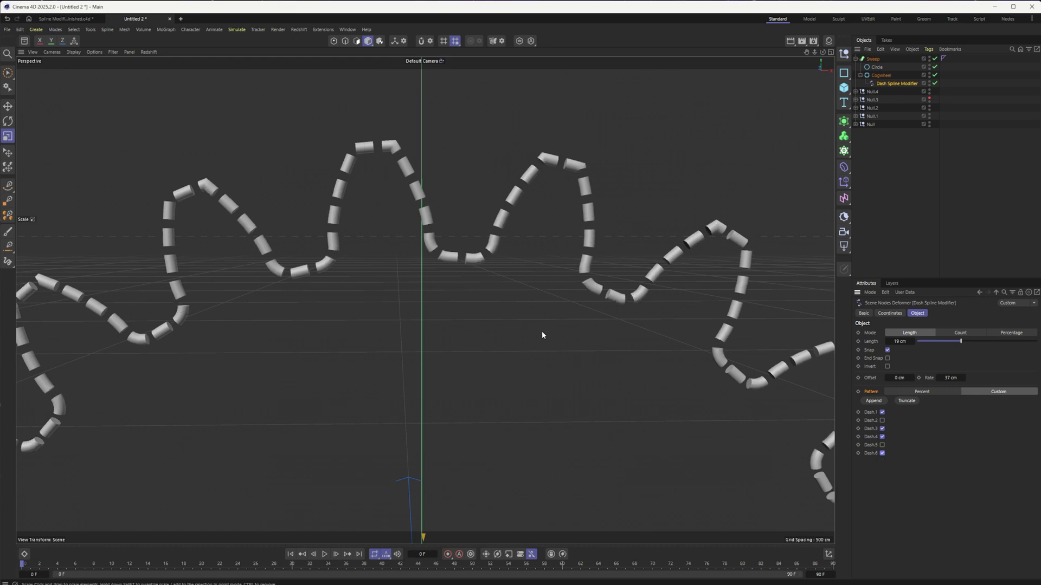
Step: Append two more dashes to the custom pattern, turn on Dash.5 and Dash.8, and turn off Dash.3
{"action": "scroll", "coordinate": [535, 331], "scroll_direction": "down", "scroll_amount": 5}
{"action": "scroll", "coordinate": [489, 320], "scroll_direction": "down", "scroll_amount": 1}
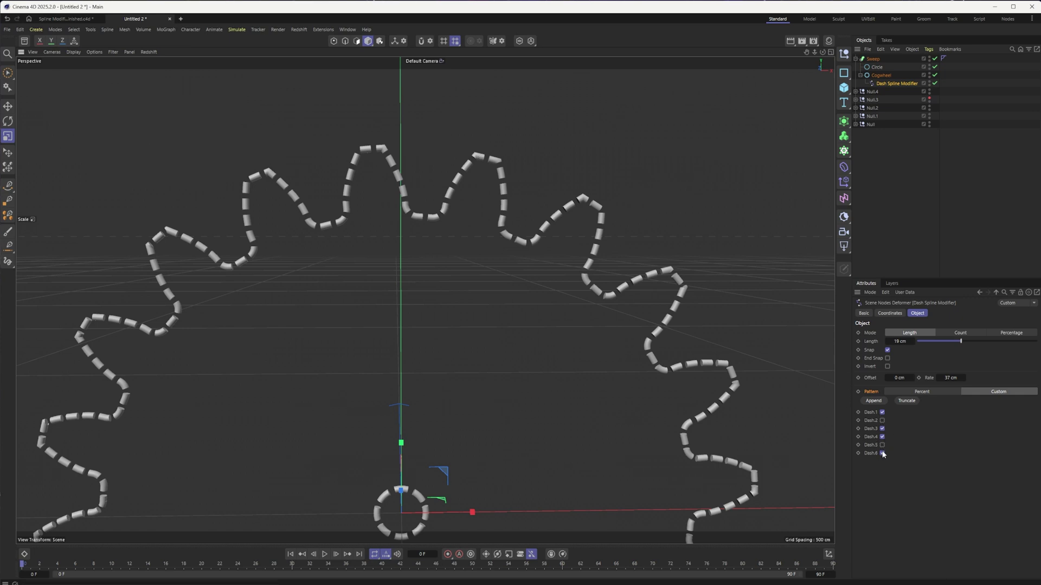
{"action": "left_click", "coordinate": [882, 403]}
{"action": "left_click", "coordinate": [881, 403]}
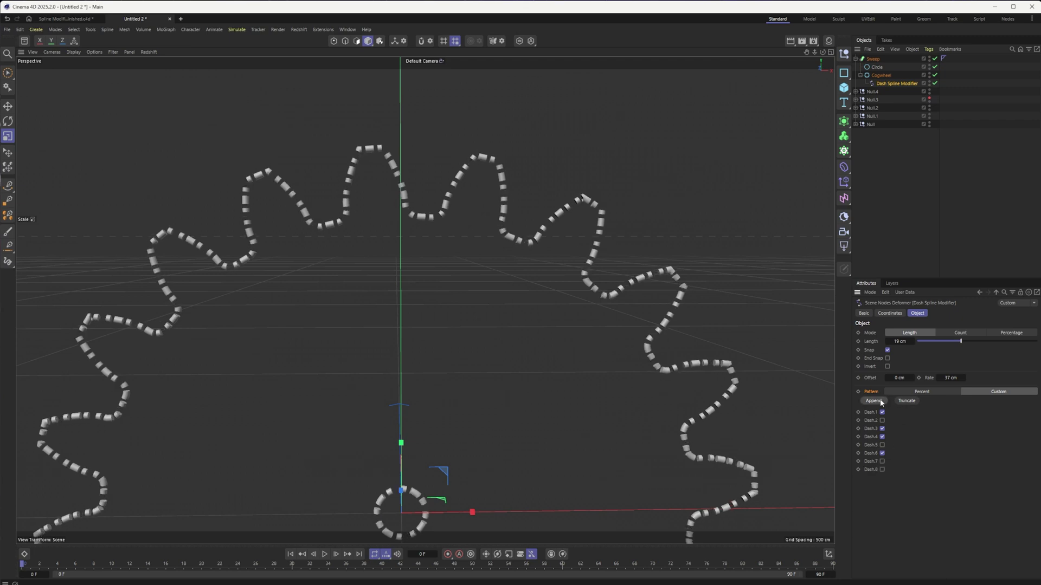
{"action": "left_click", "coordinate": [882, 445]}
{"action": "right_click_drag", "start_coordinate": [506, 401], "coordinate": [459, 398], "text": "alt"}
{"action": "middle_click_drag", "start_coordinate": [533, 428], "coordinate": [517, 347], "text": "alt"}
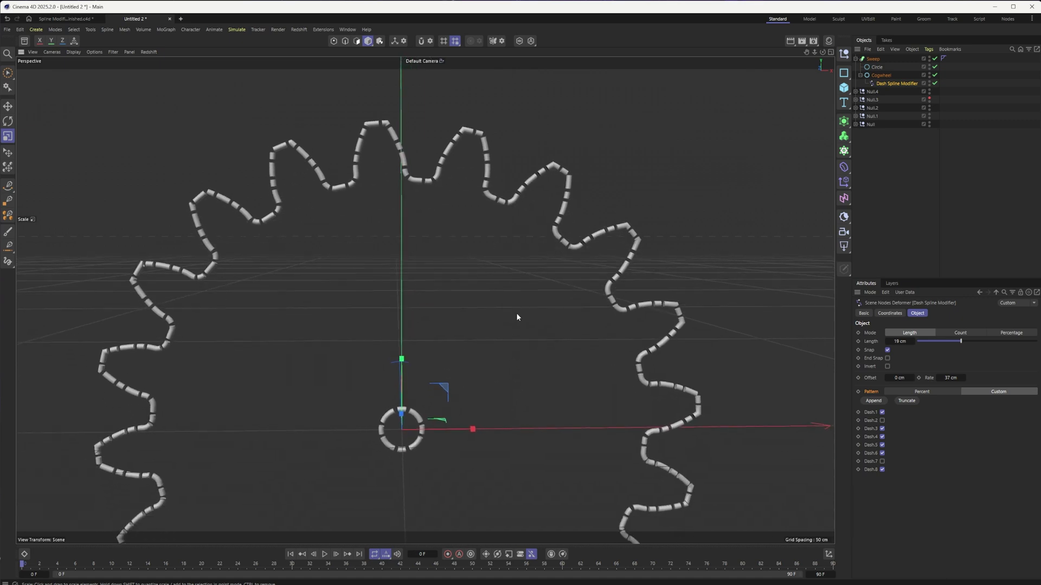
{"action": "left_click", "coordinate": [882, 429]}
{"action": "scroll", "coordinate": [511, 442], "scroll_direction": "down", "scroll_amount": 5}
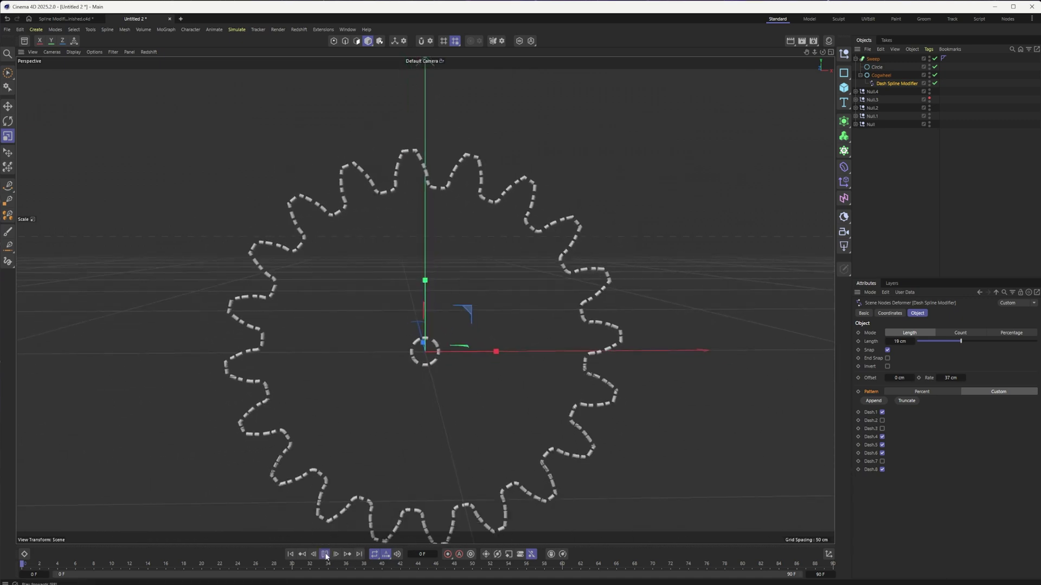
Step: Play the animation and examine the moving dashes on the cogwheel together with the neighbouring swept helix
{"action": "left_click", "coordinate": [324, 554]}
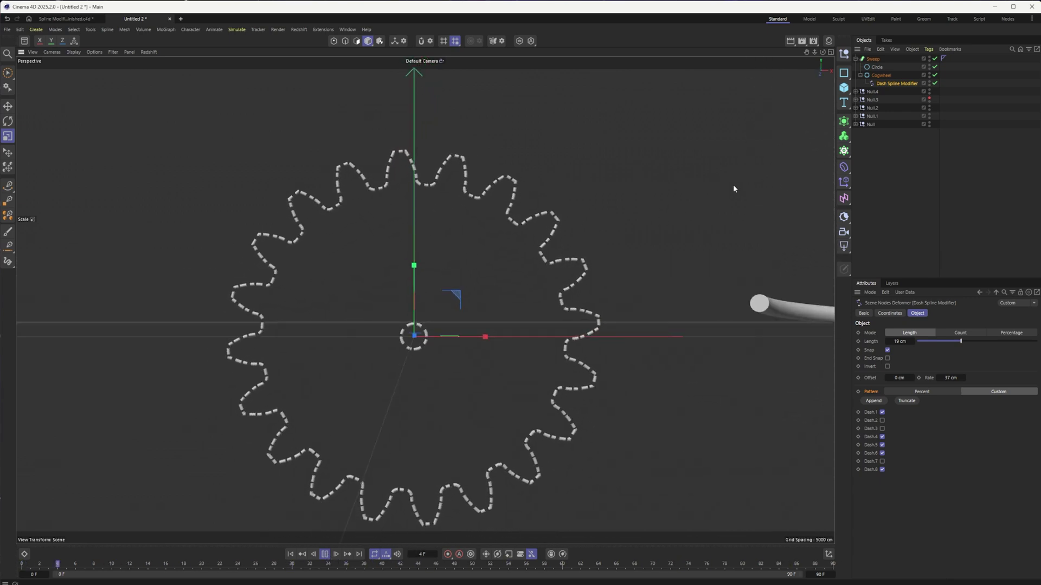
{"action": "right_click_drag", "start_coordinate": [718, 187], "coordinate": [627, 225], "text": "alt"}
{"action": "middle_click_drag", "start_coordinate": [627, 225], "coordinate": [119, 580], "text": "alt"}
{"action": "scroll", "coordinate": [430, 314], "scroll_direction": "down", "scroll_amount": 3}
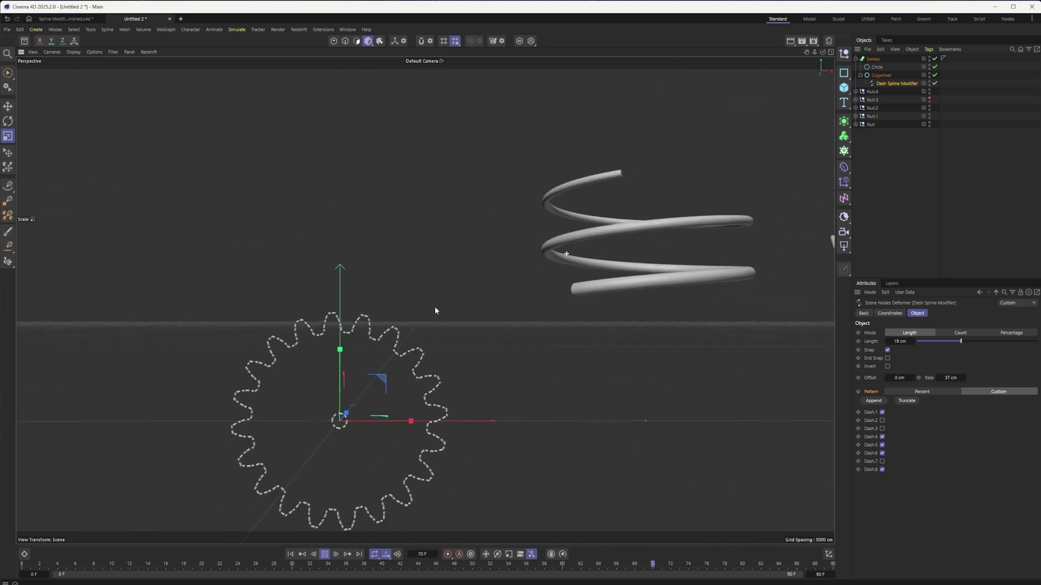
{"action": "right_click_drag", "start_coordinate": [430, 315], "coordinate": [413, 323], "text": "alt"}
{"action": "left_click_drag", "start_coordinate": [409, 386], "coordinate": [398, 379], "text": "alt"}
{"action": "middle_click_drag", "start_coordinate": [506, 357], "coordinate": [576, 339], "text": "alt"}
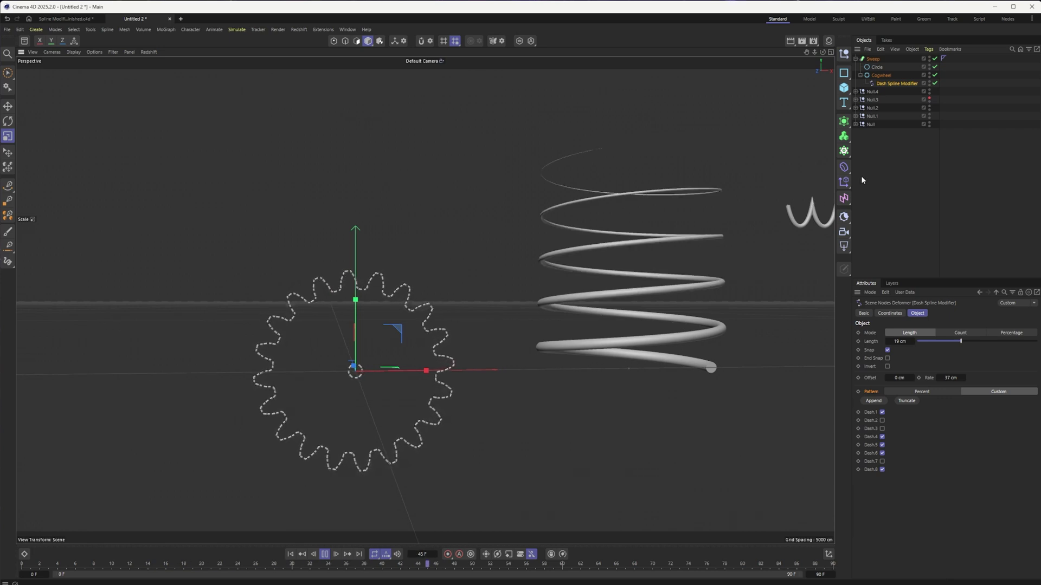